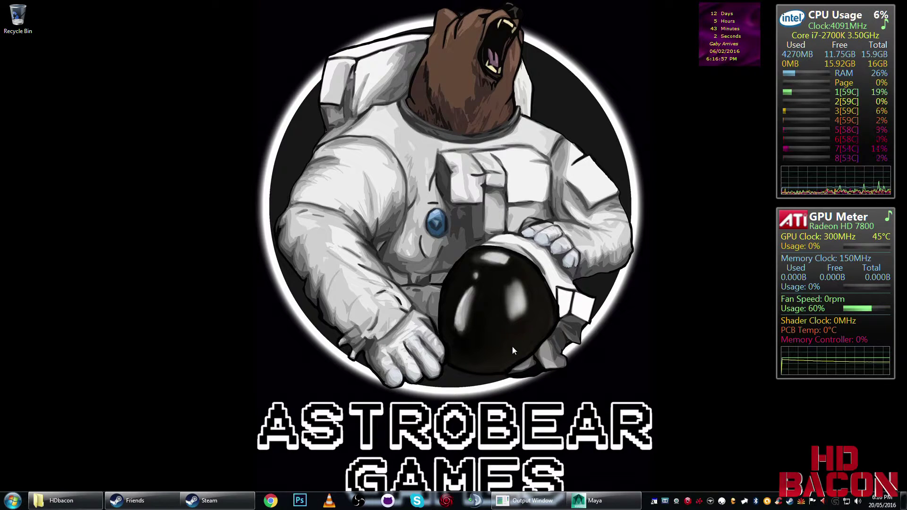
click(215, 501)
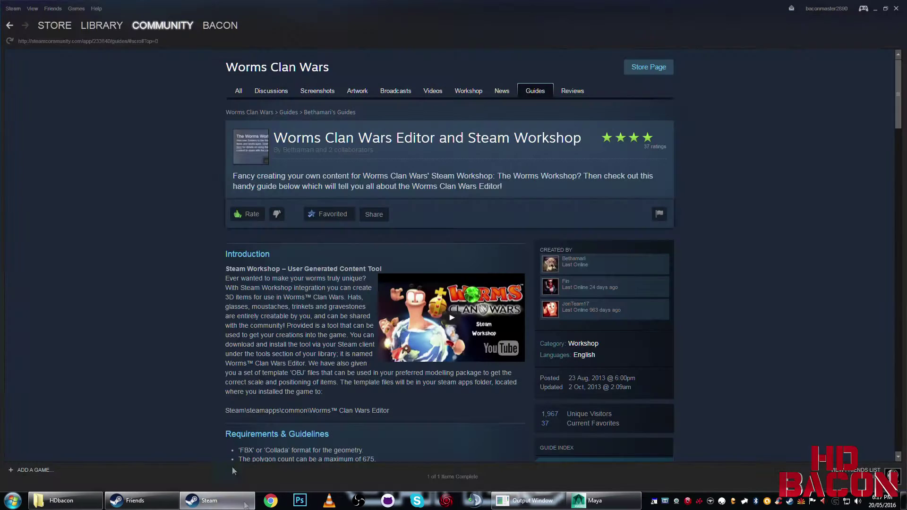
mouse_move(91, 24)
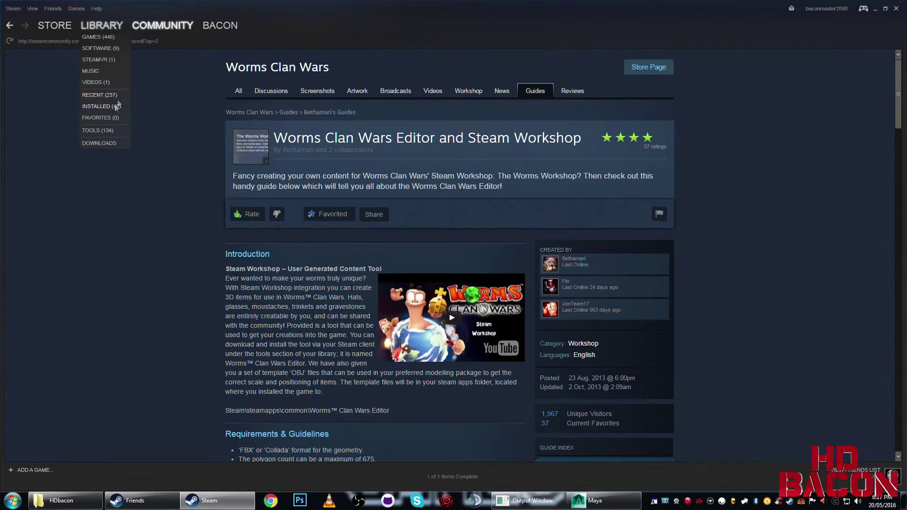
click(109, 132)
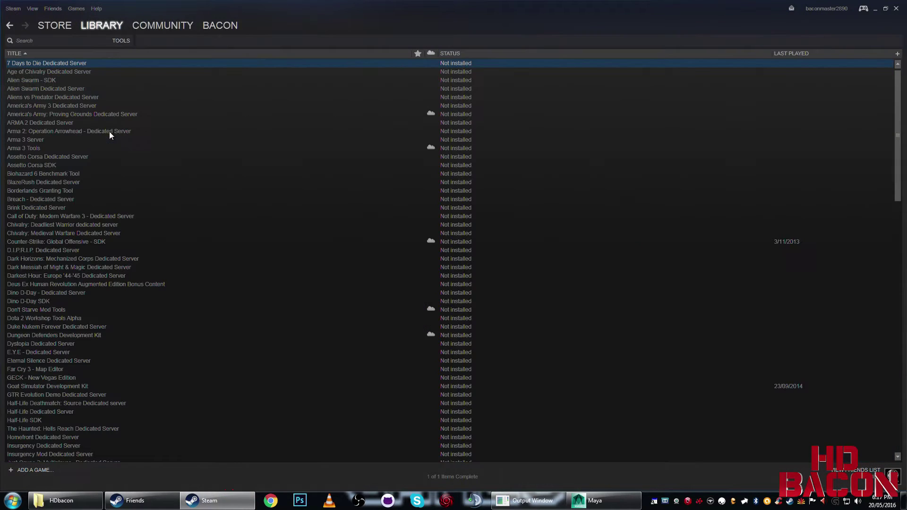
scroll(142, 307, down, 15)
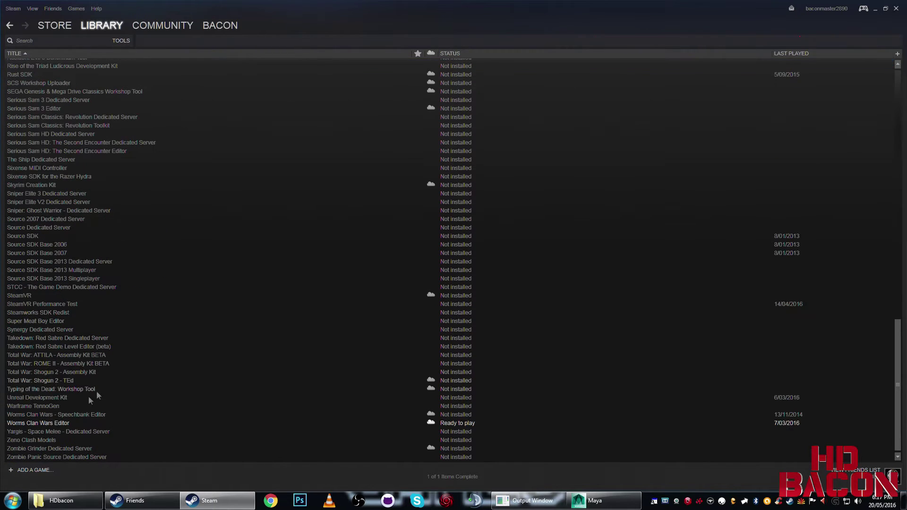
click(62, 425)
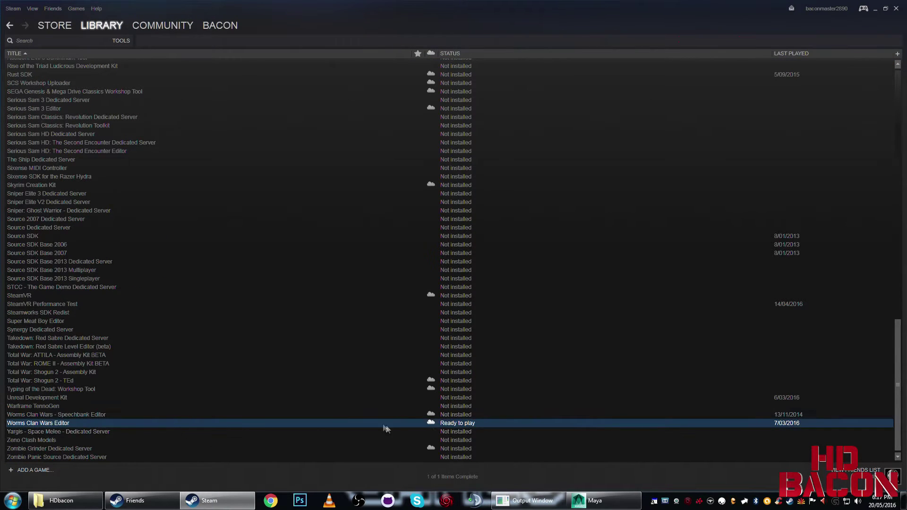
click(11, 26)
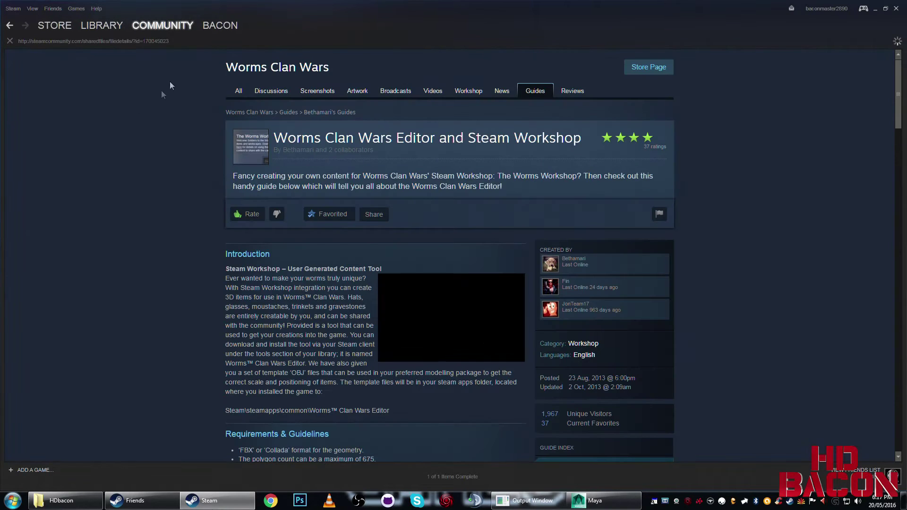
Highlight the guide's FBX/Collada, 675-polygon, 5000-vertex and 256x256 texture limits in turn.
scroll(895, 78, down, 5)
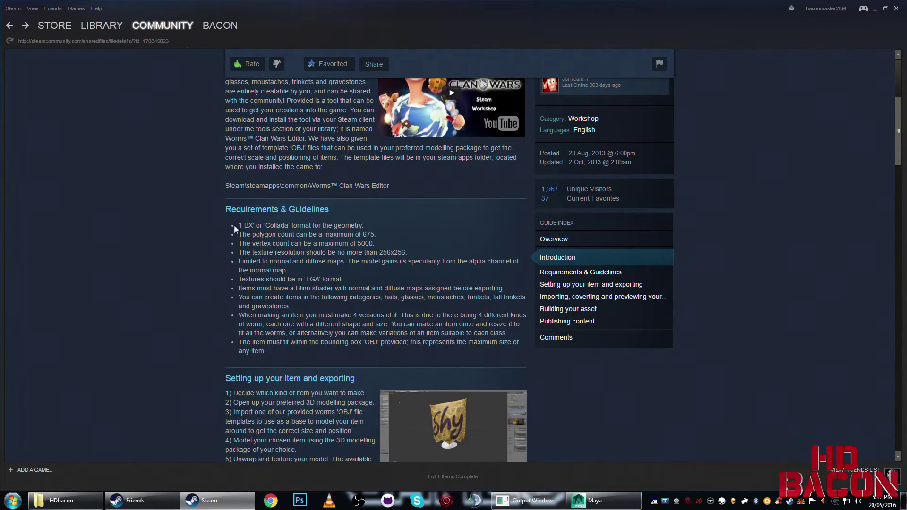
drag(239, 225, 289, 227)
drag(260, 236, 369, 236)
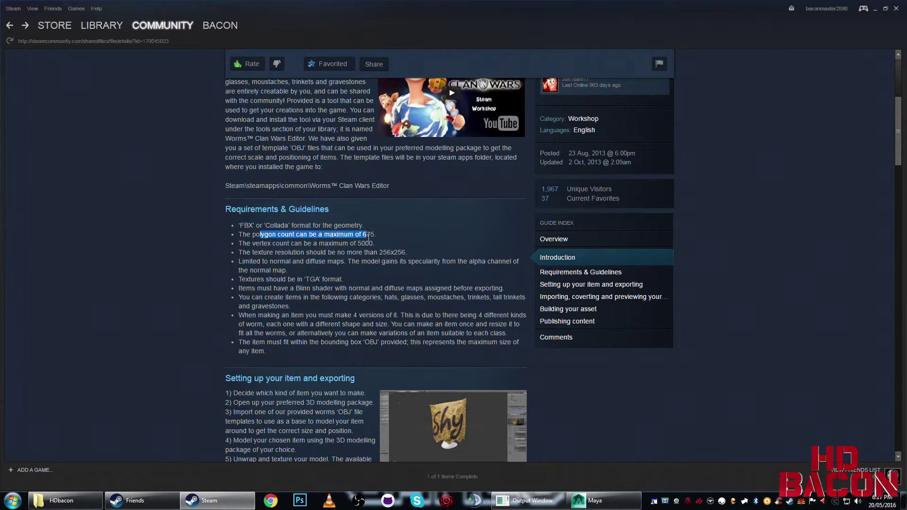
drag(239, 244, 373, 245)
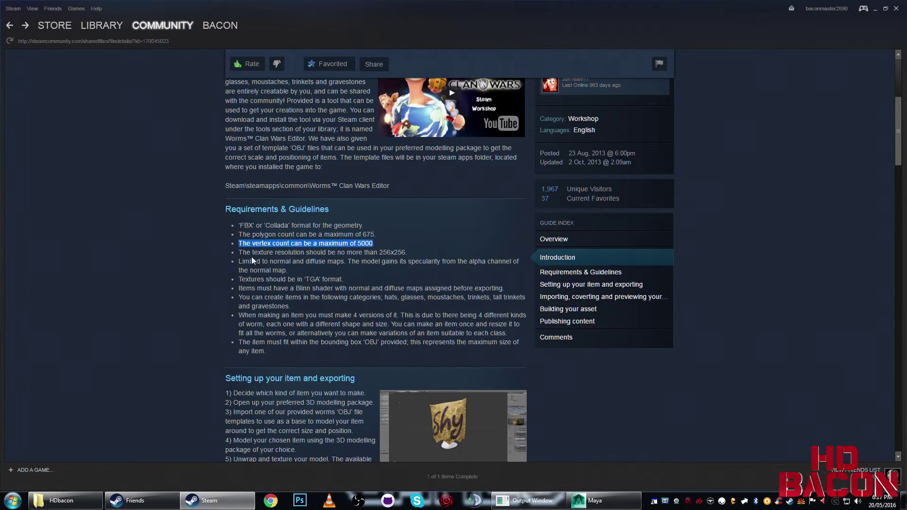
drag(240, 253, 407, 252)
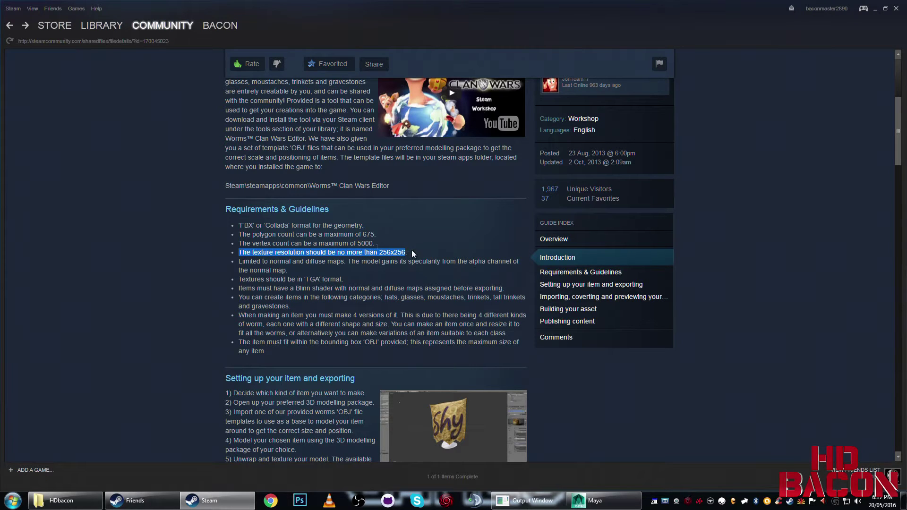
click(214, 242)
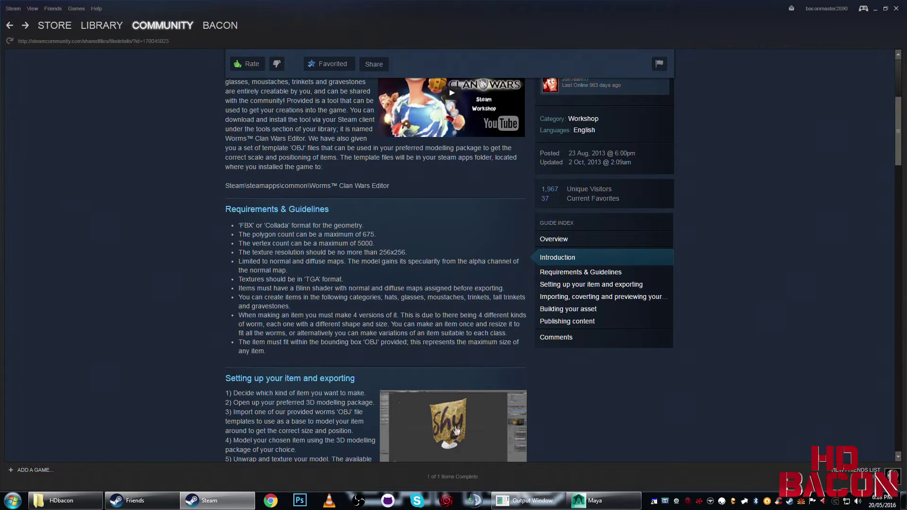
Highlight the guide's explanation of why four versions of an item are needed.
scroll(455, 434, up, 1)
scroll(454, 434, down, 2)
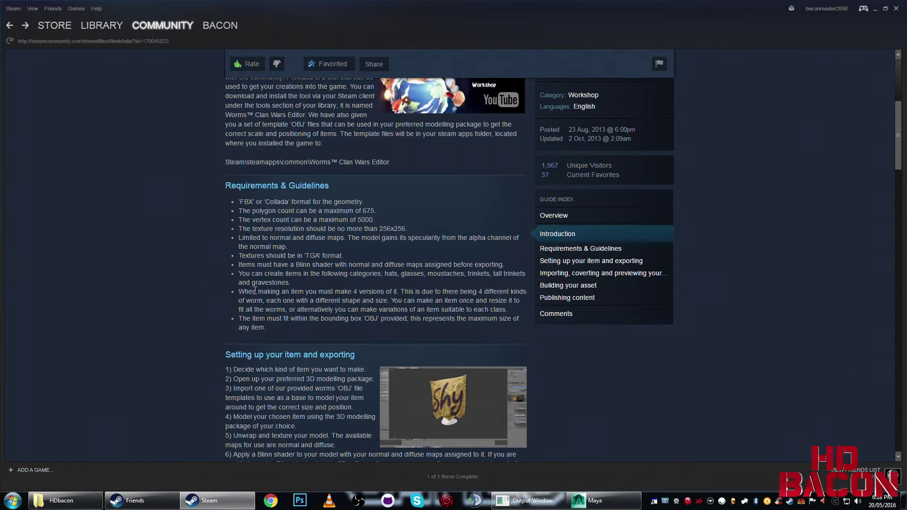
drag(358, 292, 473, 303)
click(182, 312)
Scroll through the remaining guide sections, then show installed library items including Worms Clan Wars Editor.
scroll(183, 334, down, 4)
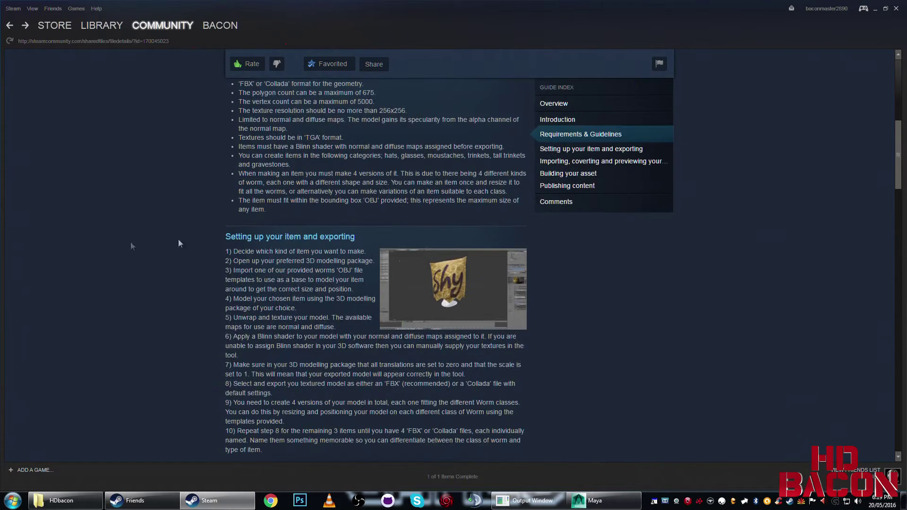
scroll(178, 245, down, 10)
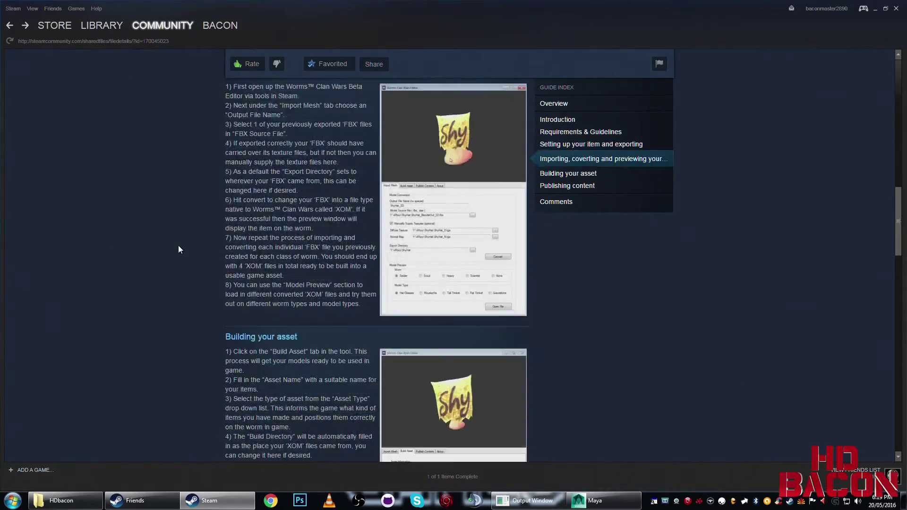
scroll(177, 245, down, 12)
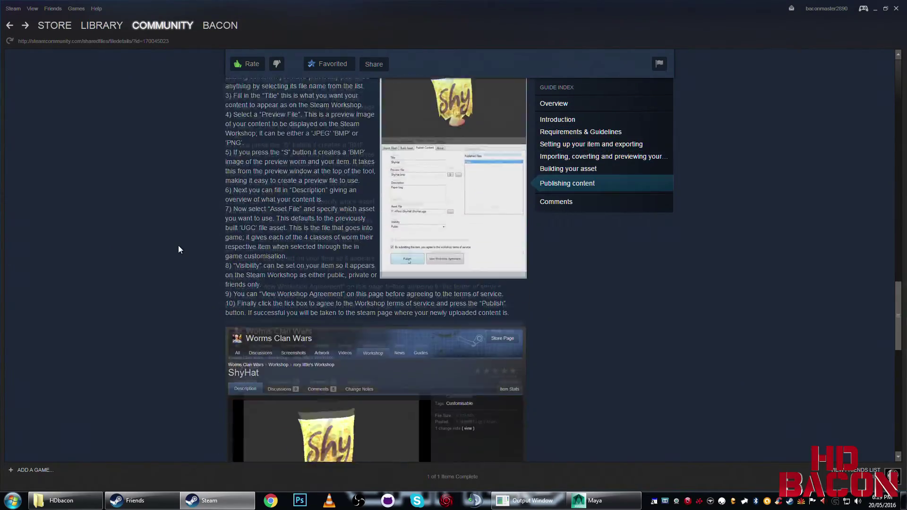
scroll(178, 245, down, 4)
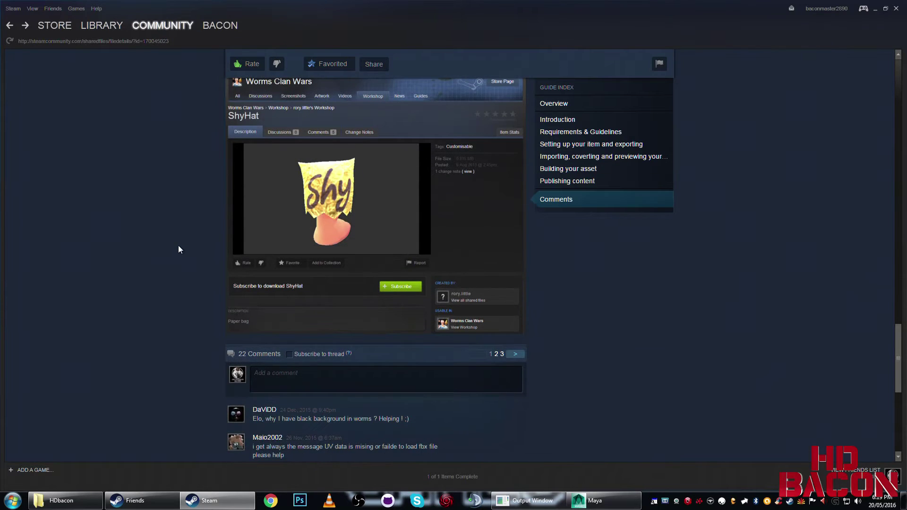
scroll(180, 284, up, 5)
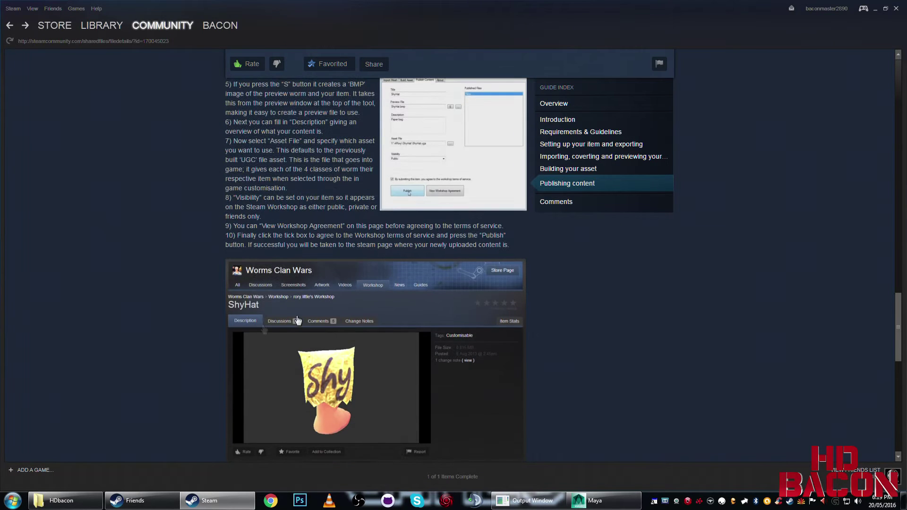
scroll(189, 326, down, 3)
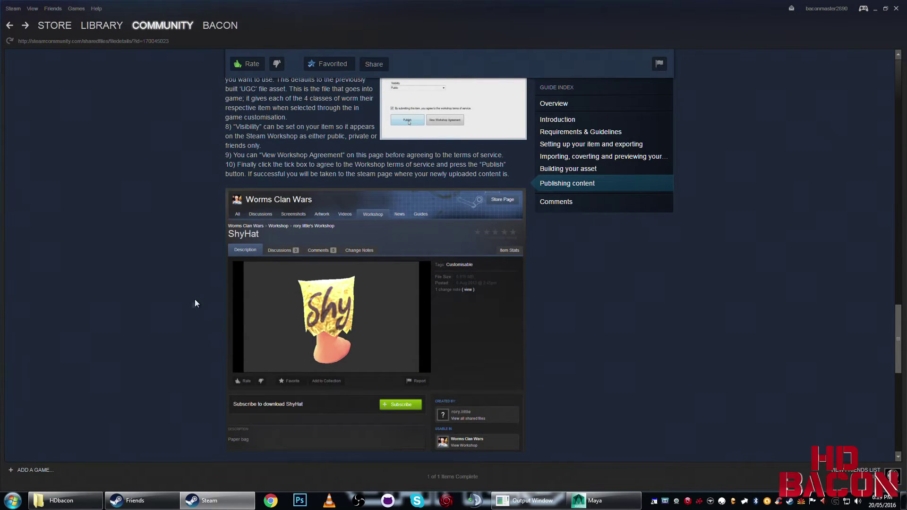
scroll(232, 286, up, 3)
scroll(232, 284, up, 7)
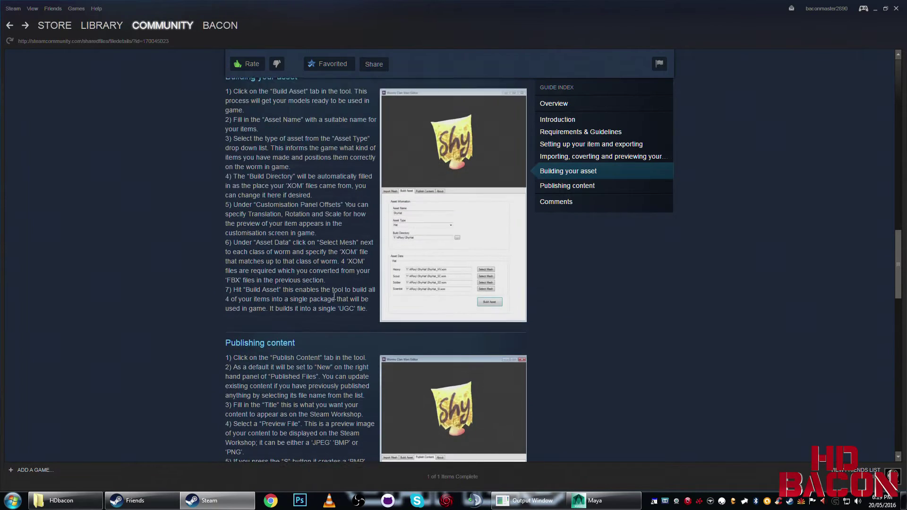
scroll(255, 332, up, 6)
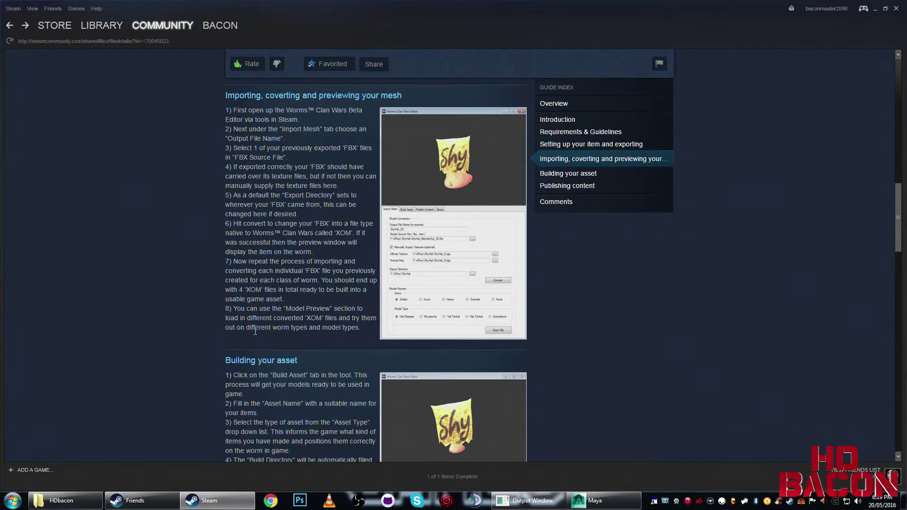
scroll(254, 331, up, 2)
scroll(251, 330, up, 10)
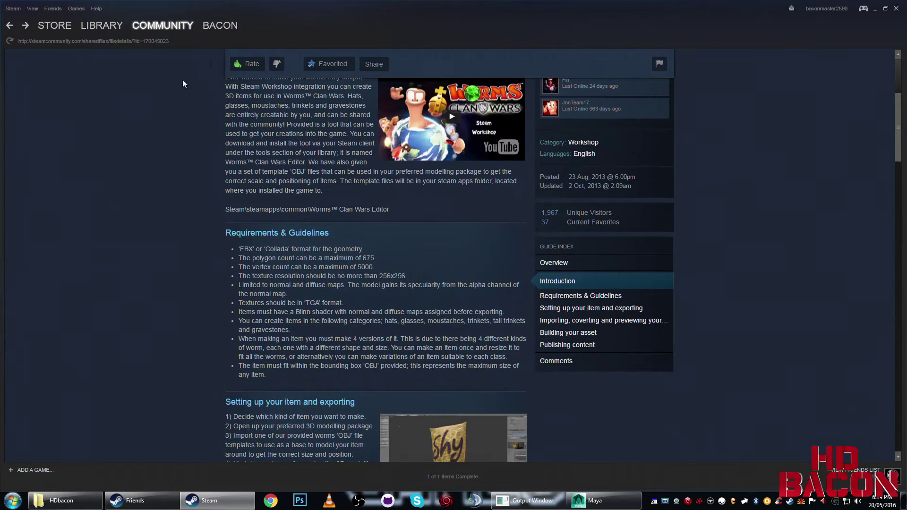
mouse_move(108, 29)
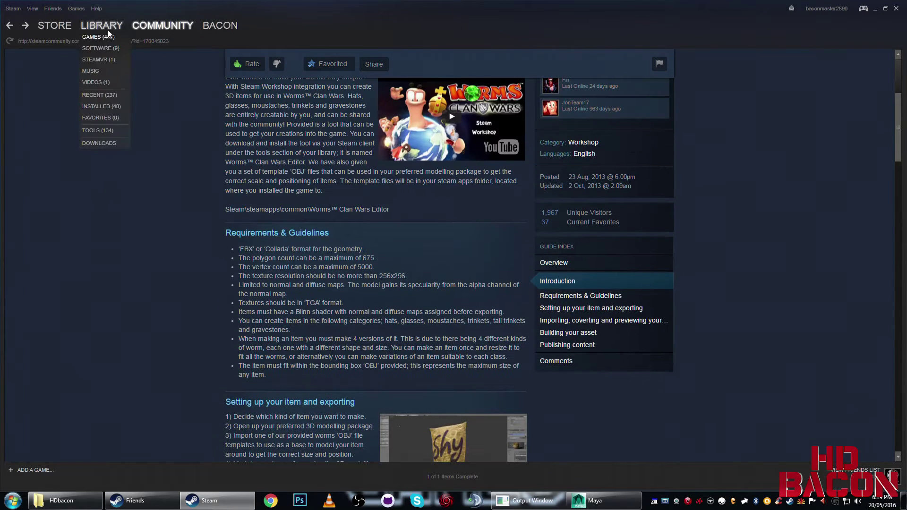
click(103, 107)
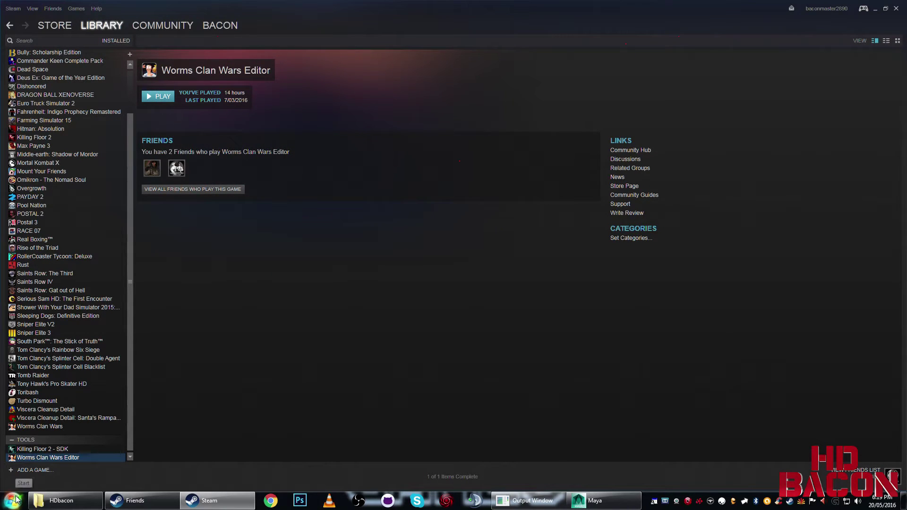
click(593, 500)
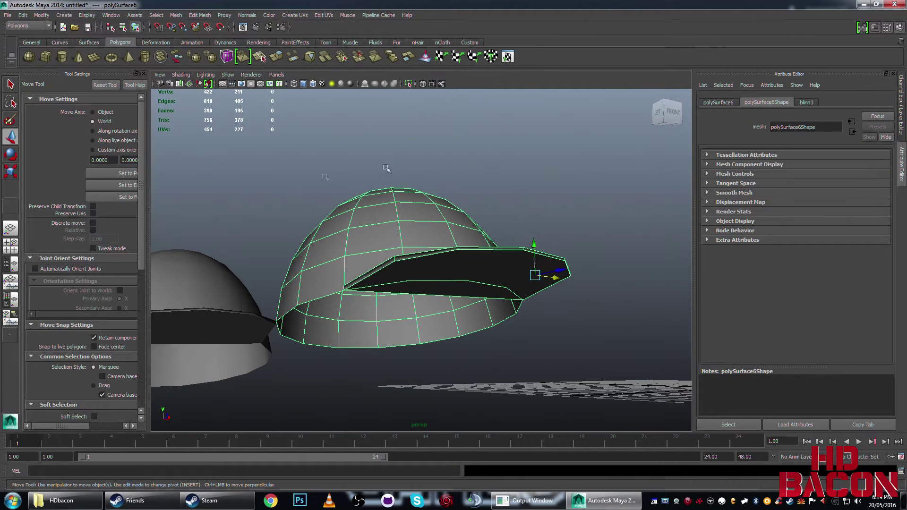
click(523, 178)
scroll(524, 177, down, 10)
alt+drag(504, 233, 396, 265)
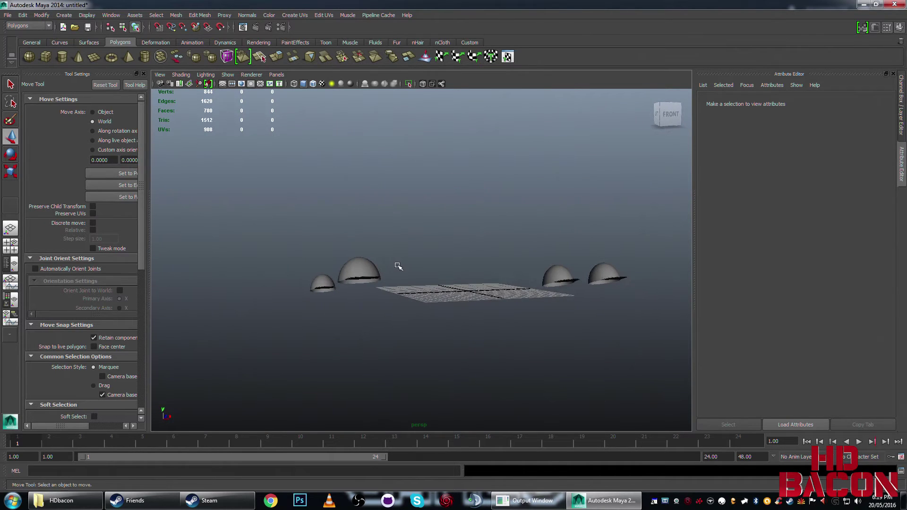
alt+drag(480, 292, 507, 306)
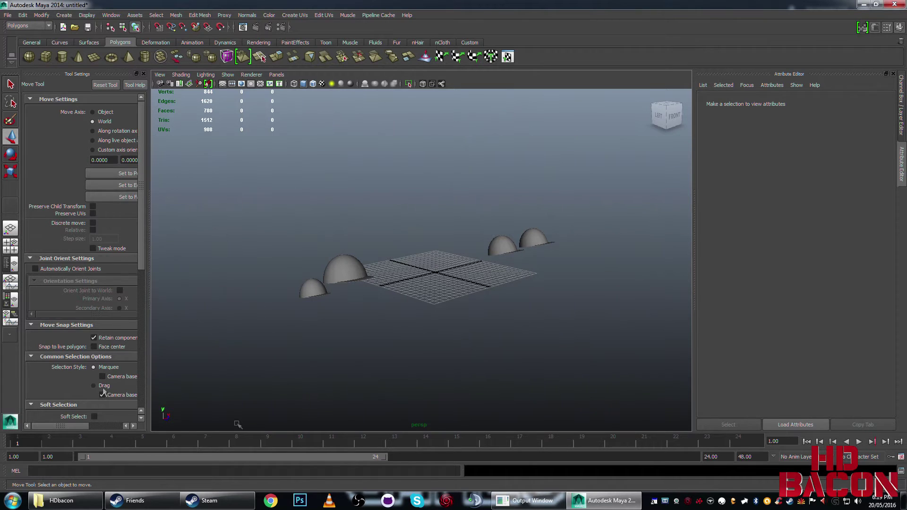
click(358, 273)
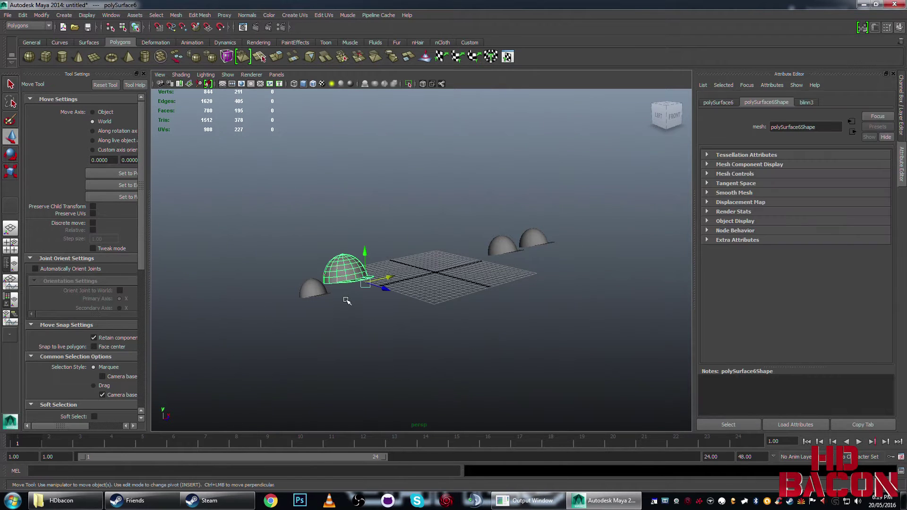
key(f)
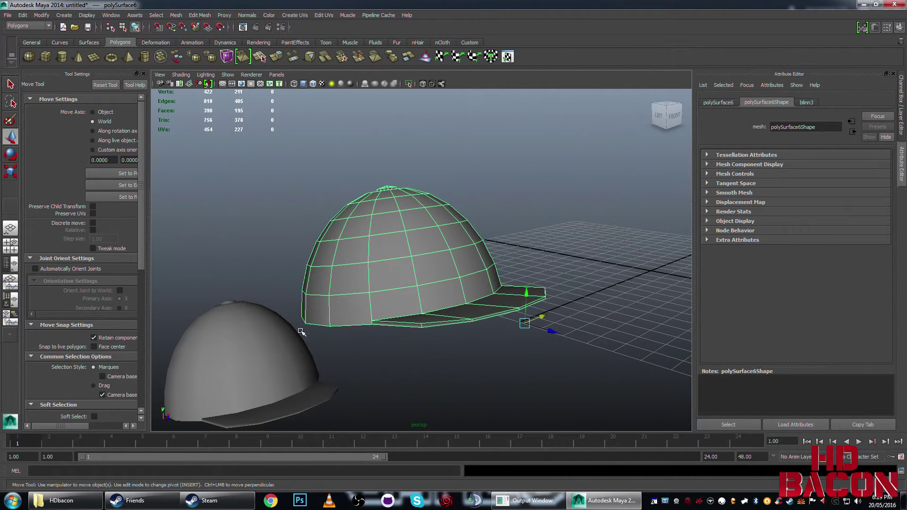
alt+drag(592, 264, 557, 270)
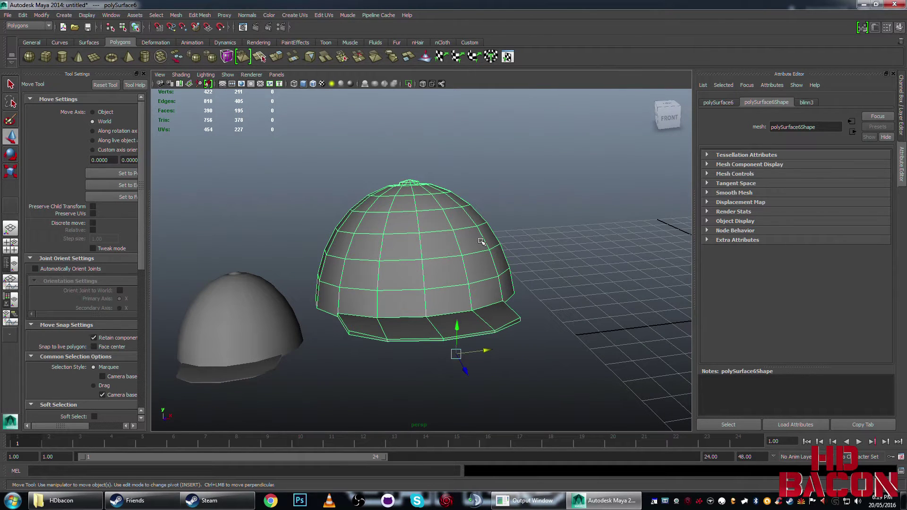
right_click(446, 243)
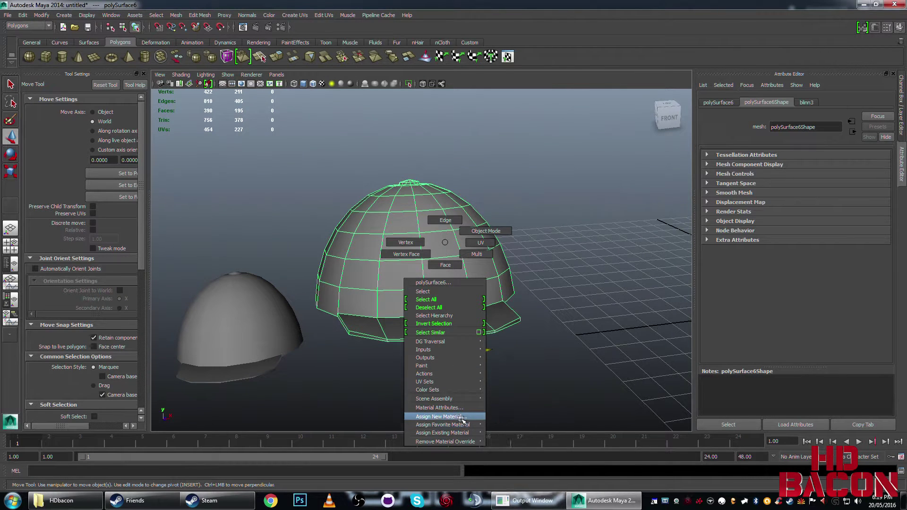
click(461, 417)
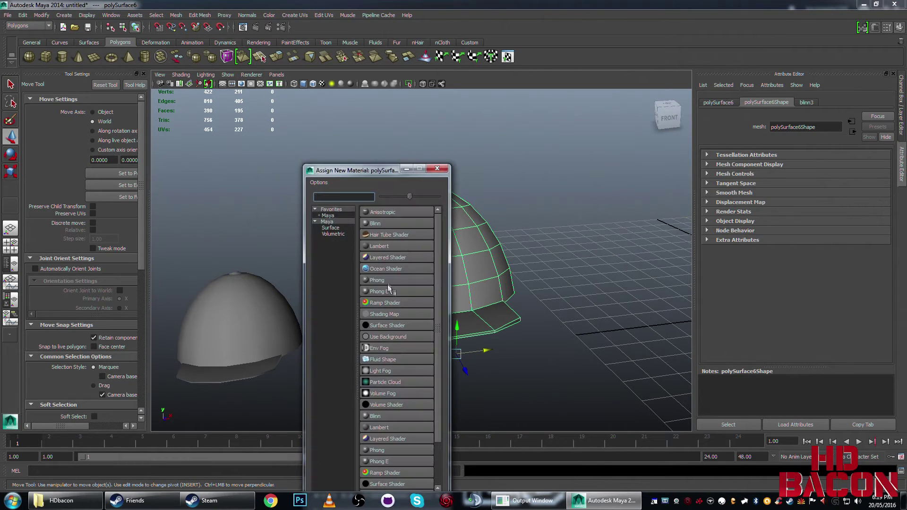
click(437, 169)
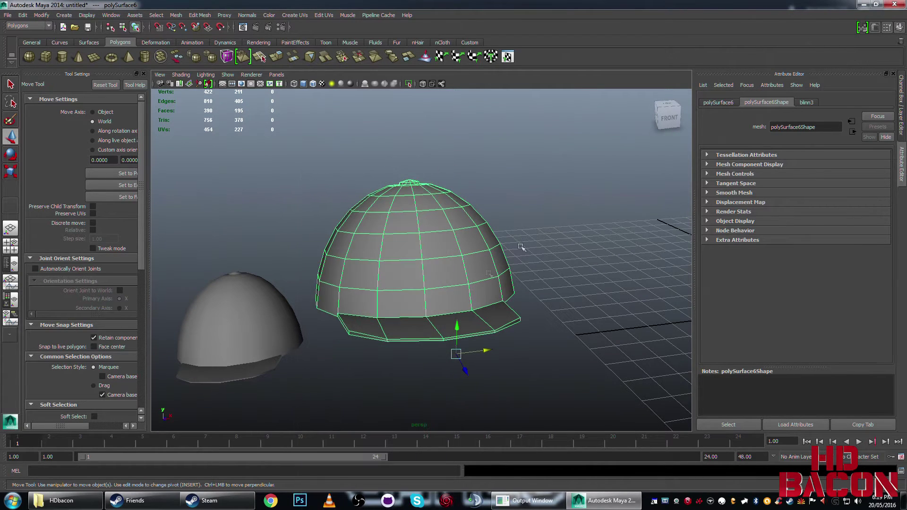
Open the hat's blinn3 material and its file14 colour texture, whose image is Newhat.tga.
click(806, 102)
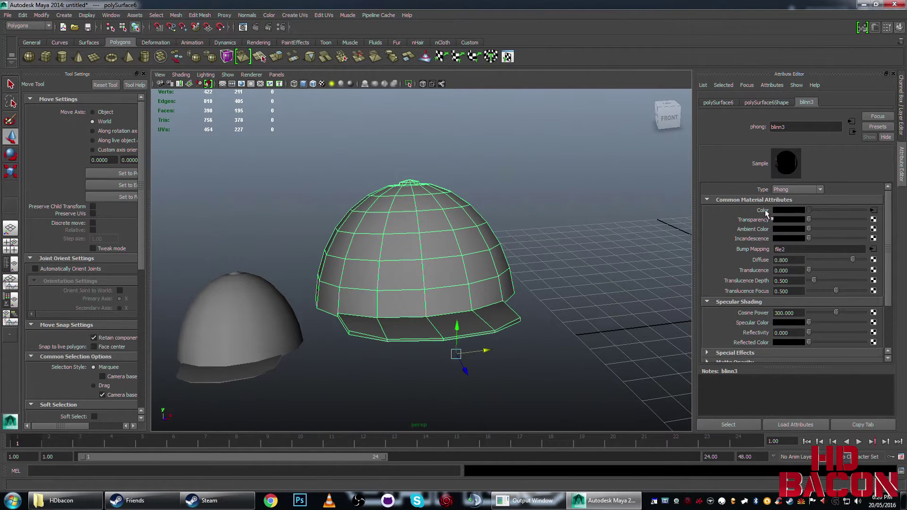
click(874, 211)
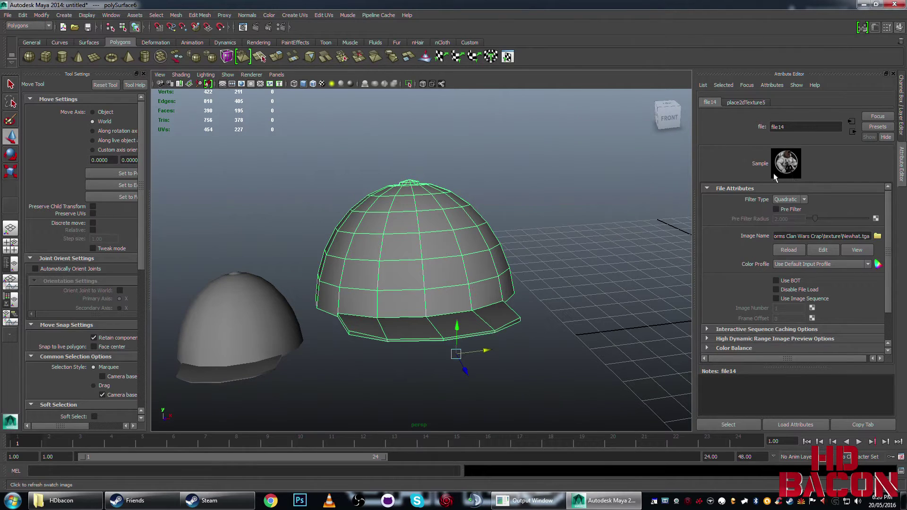
click(877, 236)
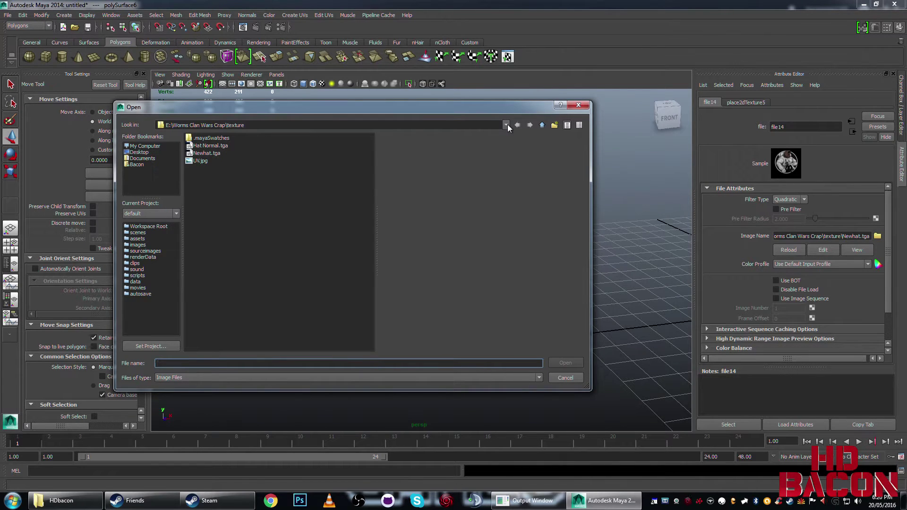
click(577, 106)
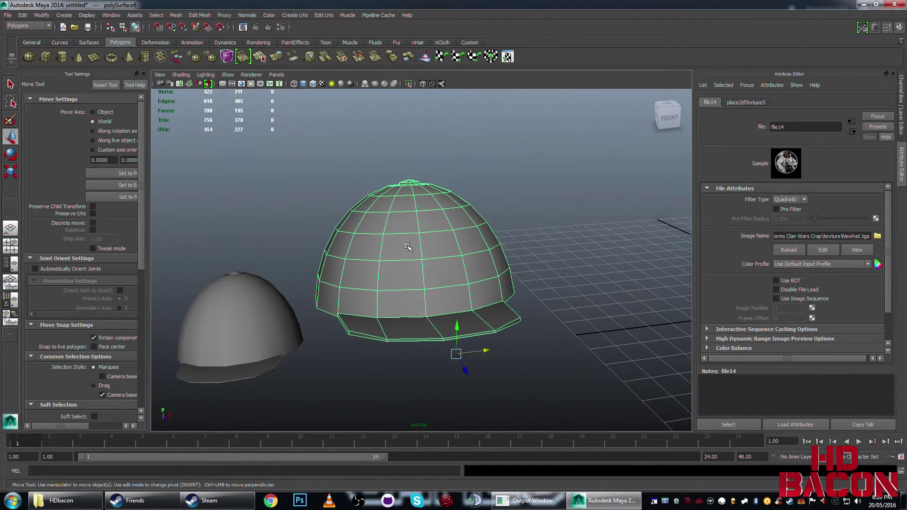
mouse_move(396, 246)
alt+mouse_down()
mouse_move(440, 243)
mouse_move(406, 248)
alt+mouse_up()
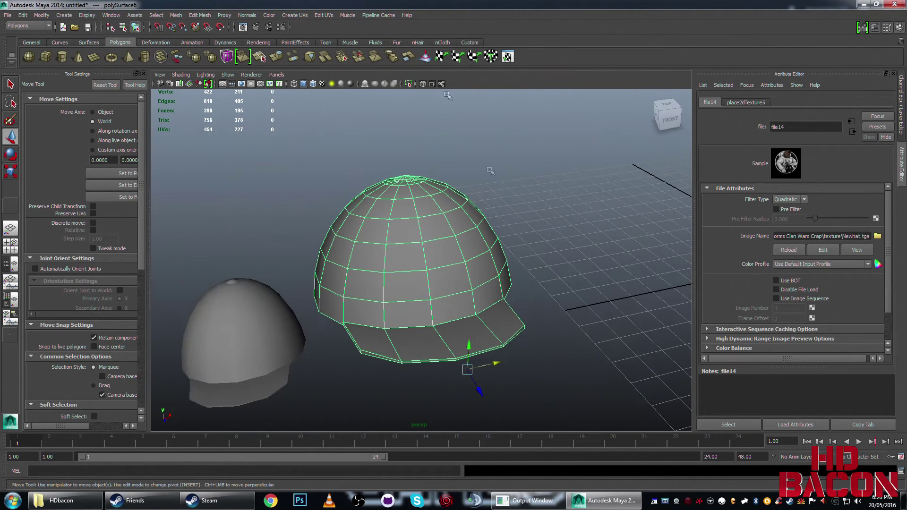
Open the UV Texture Editor and frame the hat's UV layout over its texture.
click(324, 15)
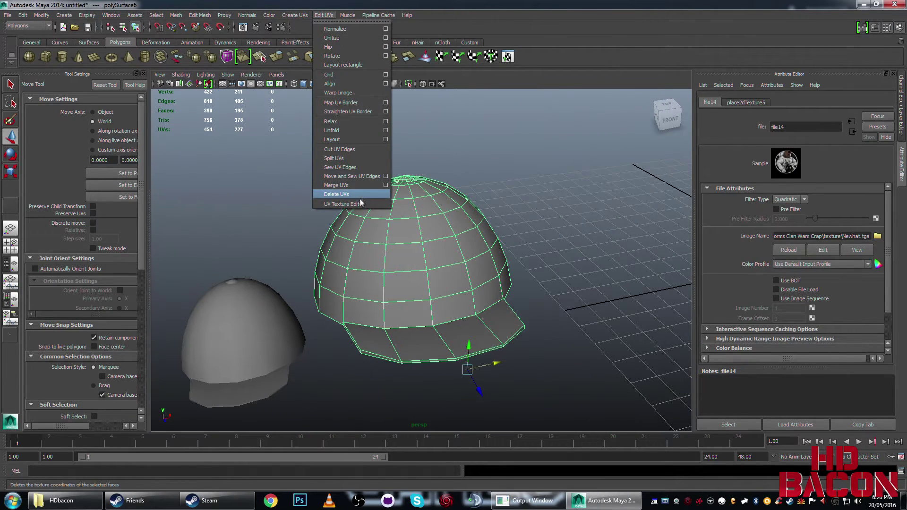
click(385, 202)
scroll(771, 269, up, 5)
key(f)
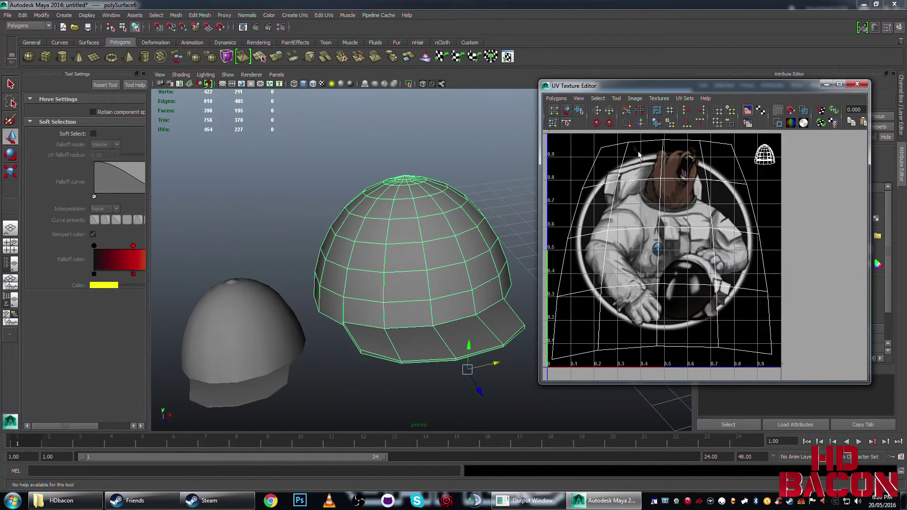
Set a 256-size JPEG UV snapshot without exporting, then open HDBacon.tga in Photoshop.
click(558, 99)
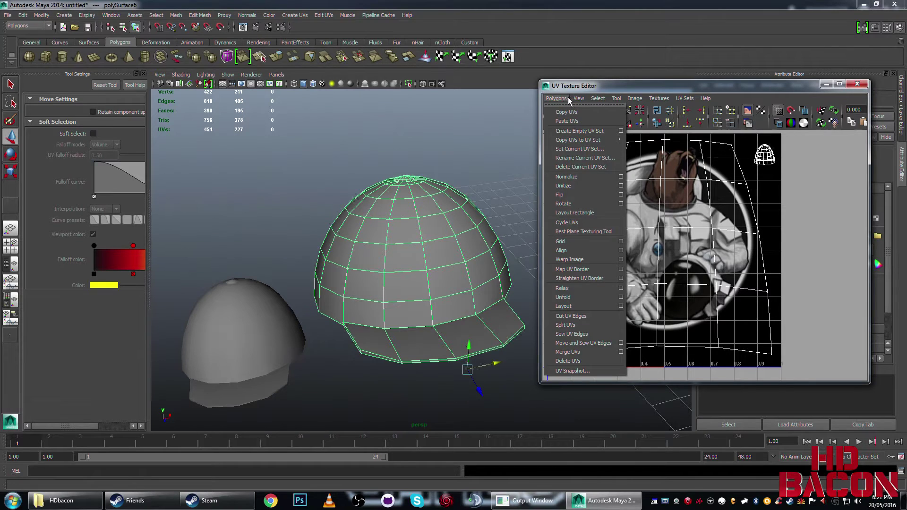
click(586, 371)
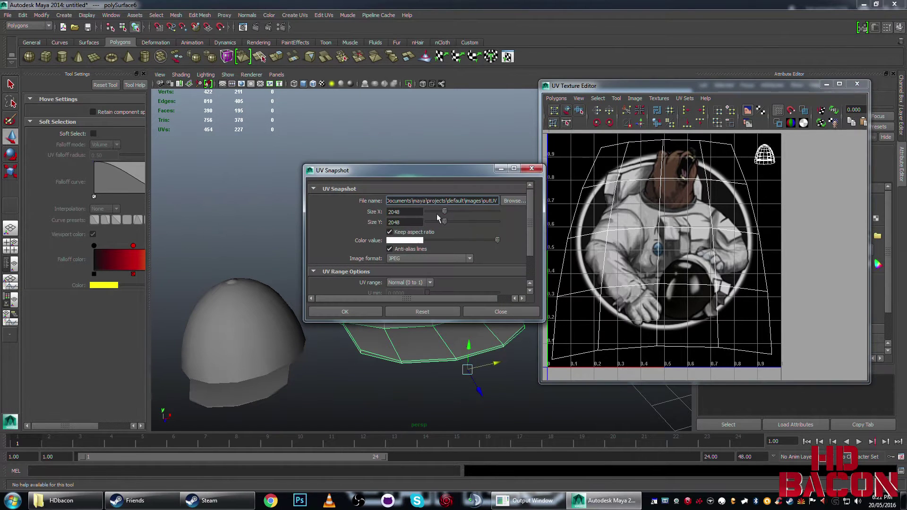
double_click(414, 212)
text(256)
key(Return)
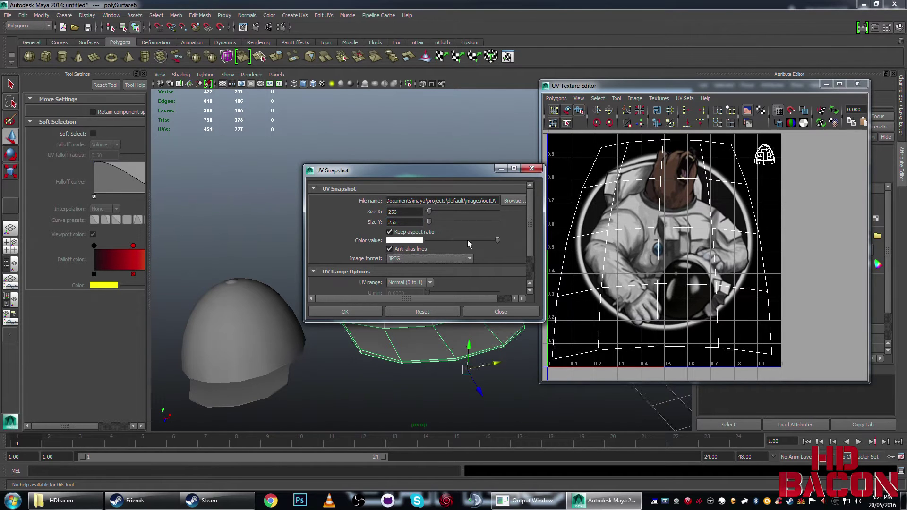
click(470, 258)
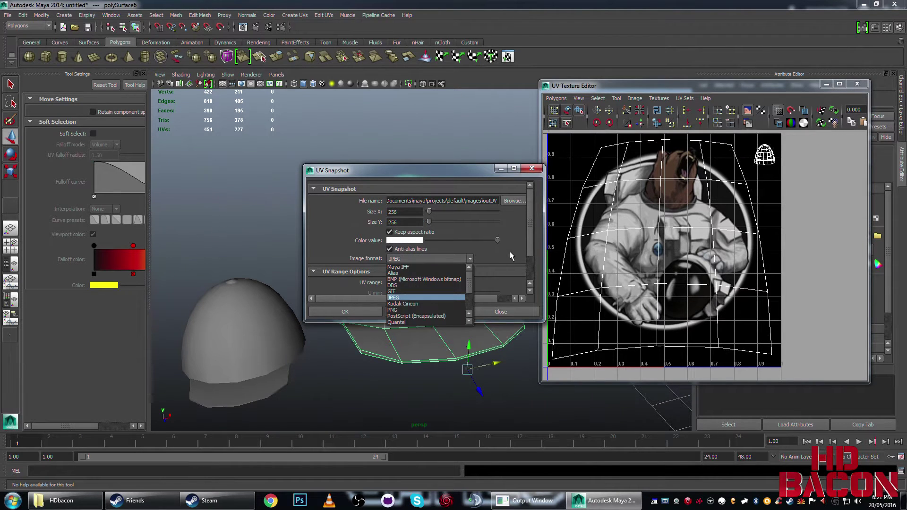
click(472, 258)
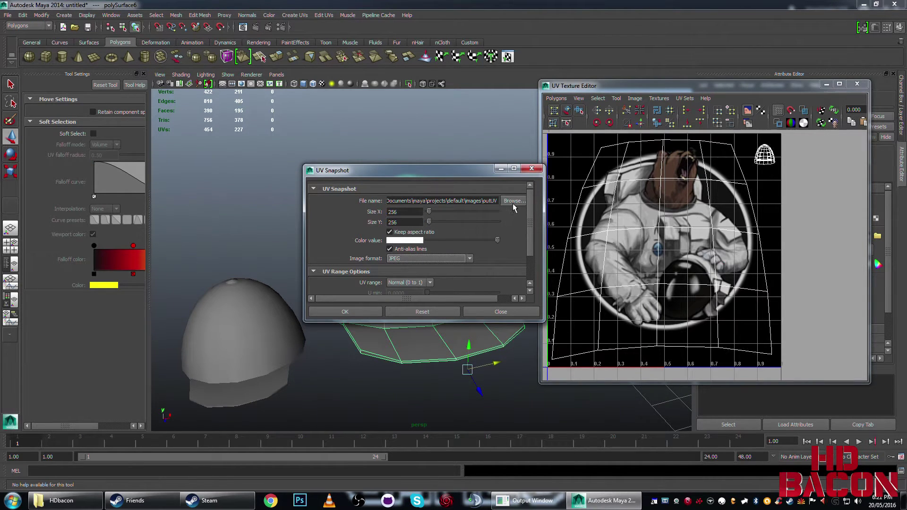
click(512, 311)
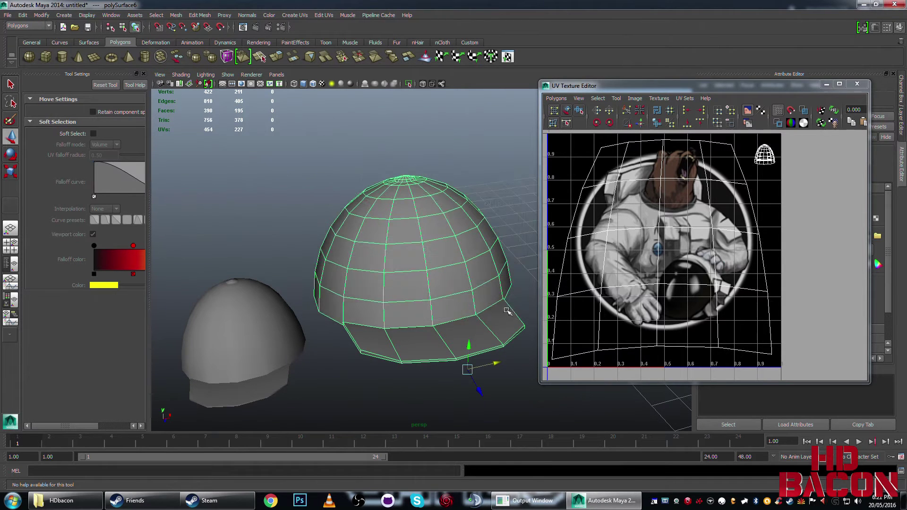
click(85, 503)
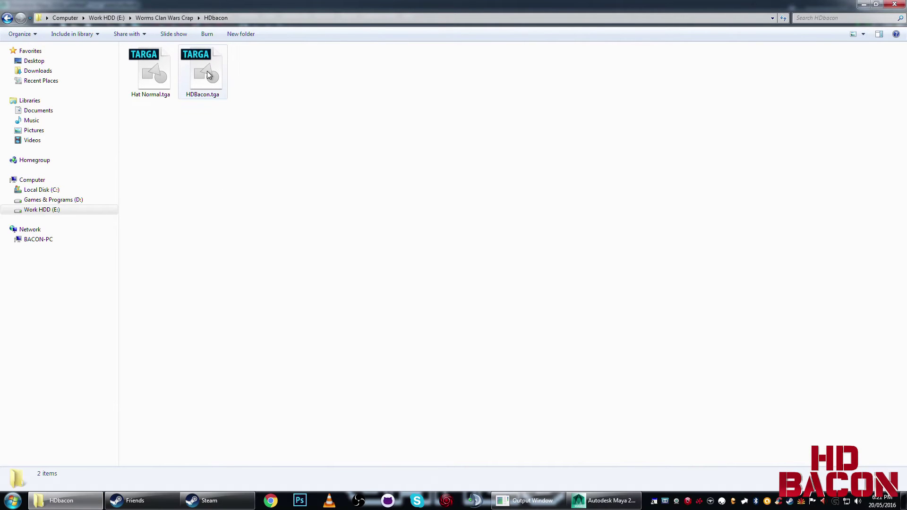
double_click(207, 71)
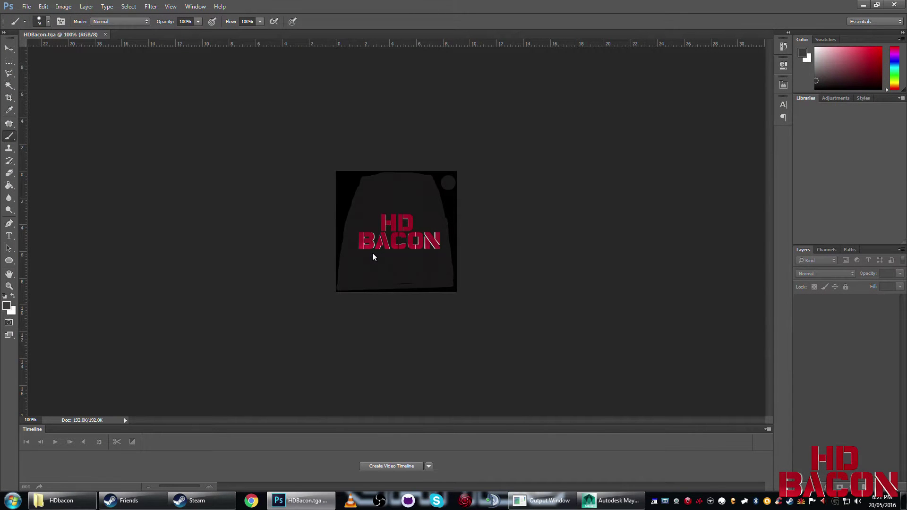
Replace HDBacon.tga with Hat Normal.tga in Photoshop at 200% zoom, then launch the browser.
key(ctrl+plus)
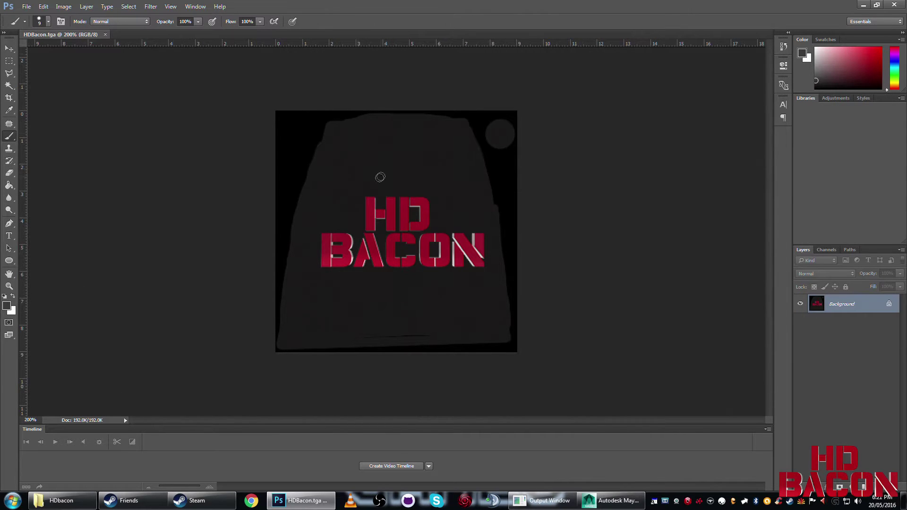
click(106, 34)
click(52, 502)
double_click(146, 79)
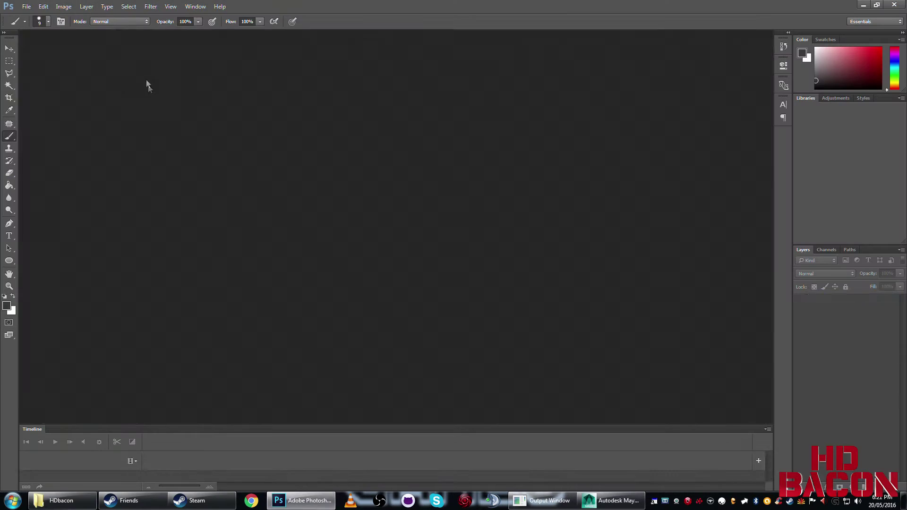
key(ctrl+plus)
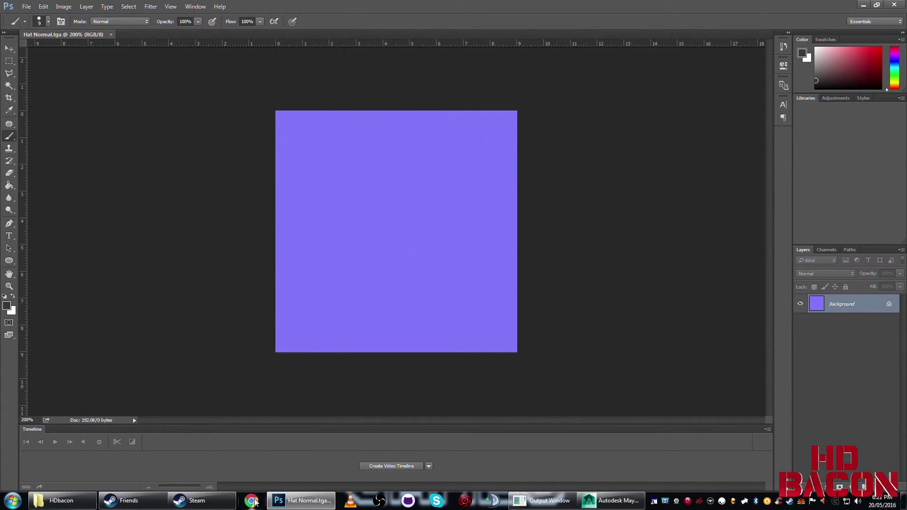
click(252, 502)
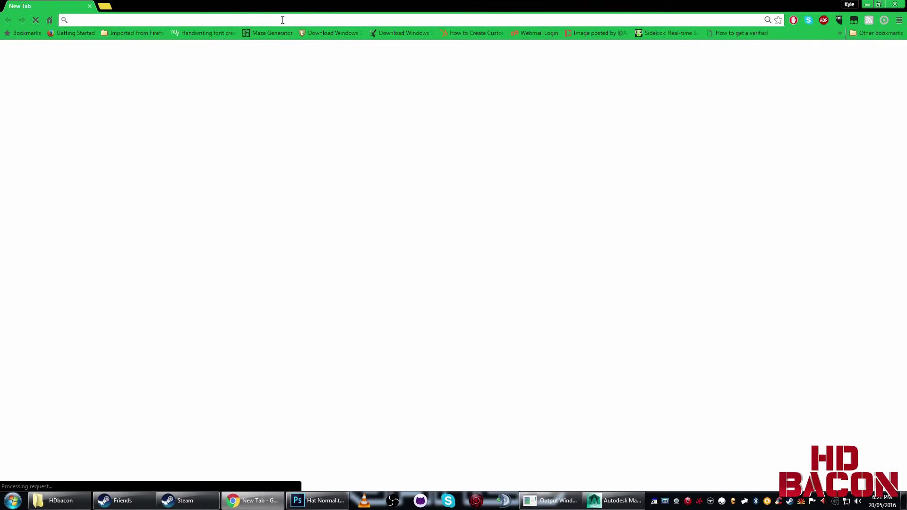
text(flat normal map)
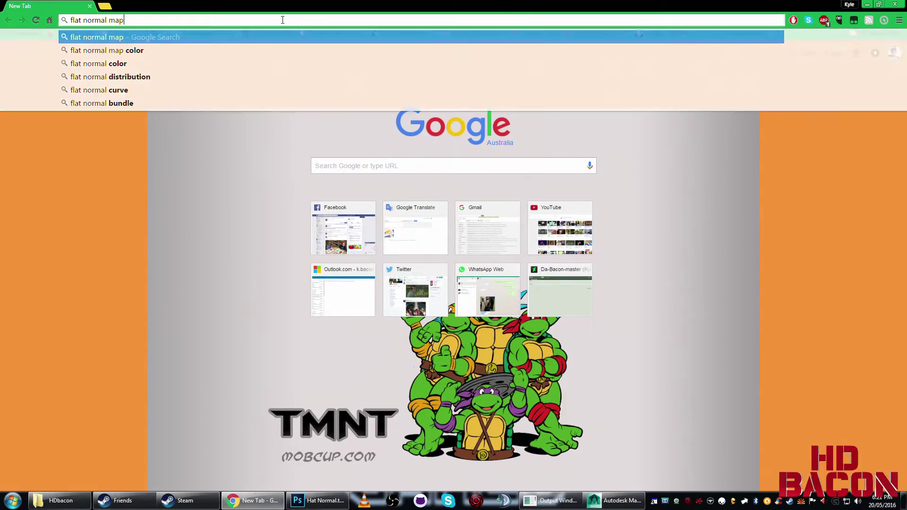
key(Return)
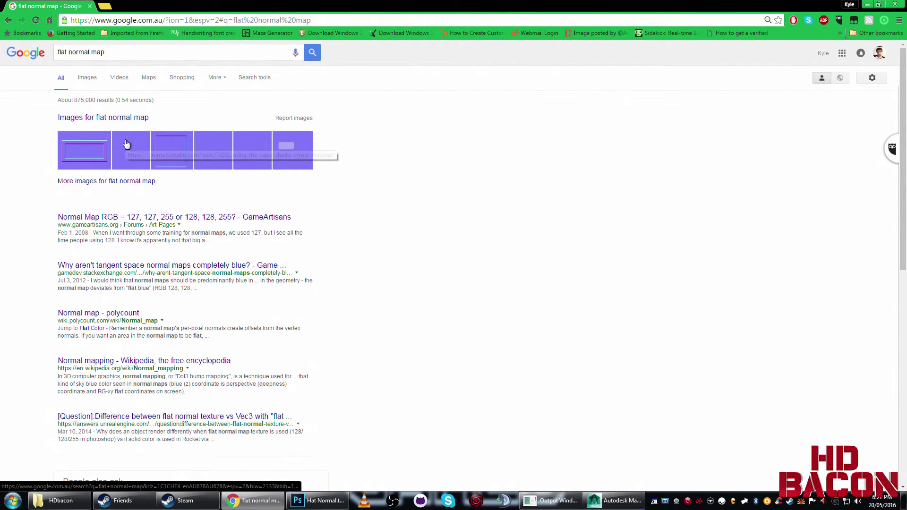
click(105, 118)
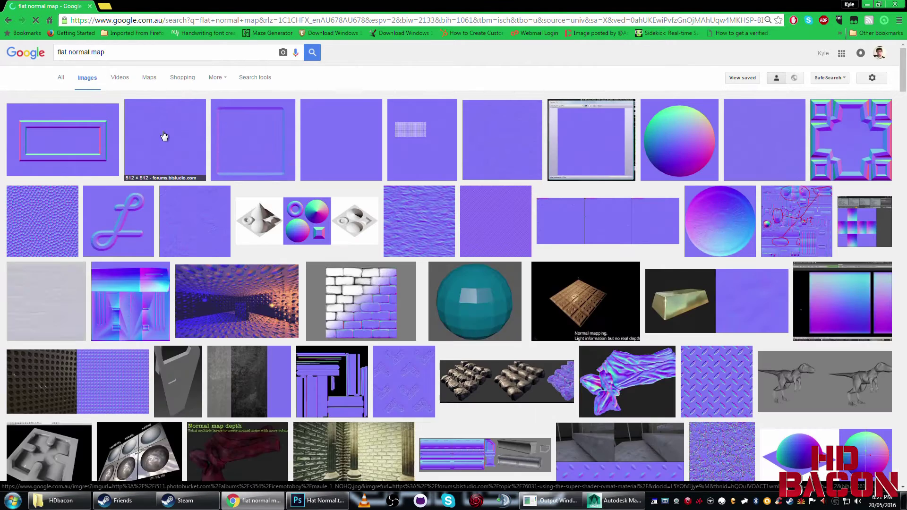
click(162, 137)
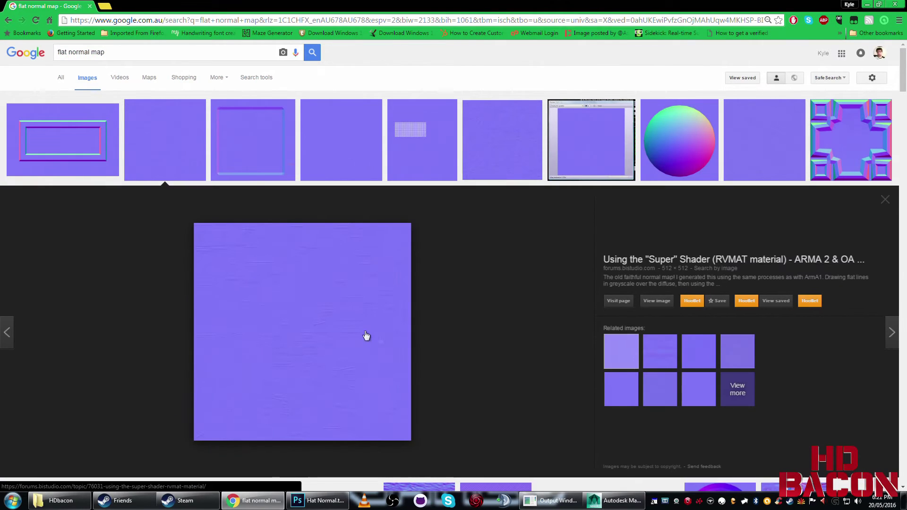
click(356, 147)
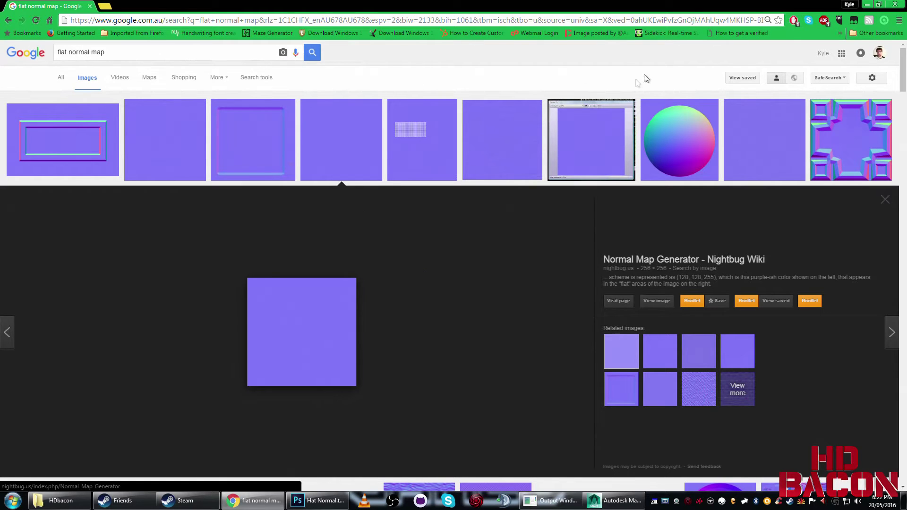
click(894, 5)
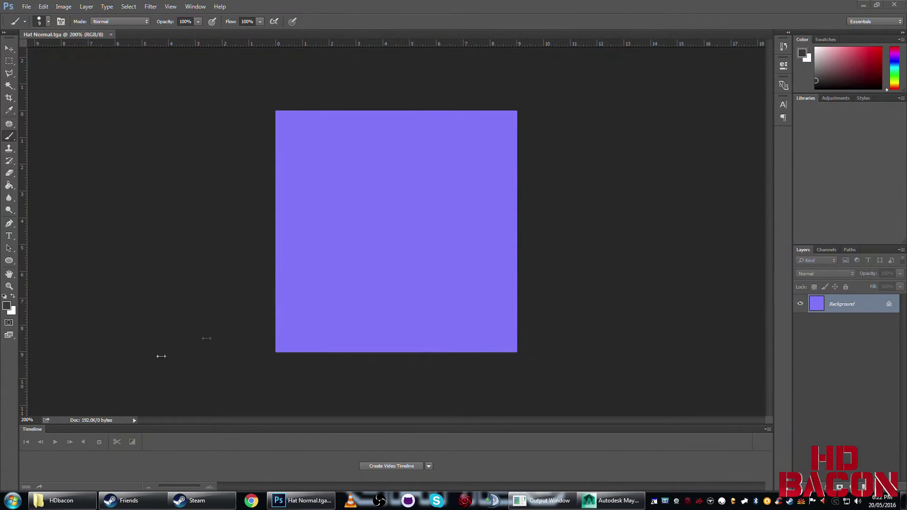
Close Photoshop and the UV editor, then load HDbacon\HDBacon.tga as the cap's colour image.
click(894, 6)
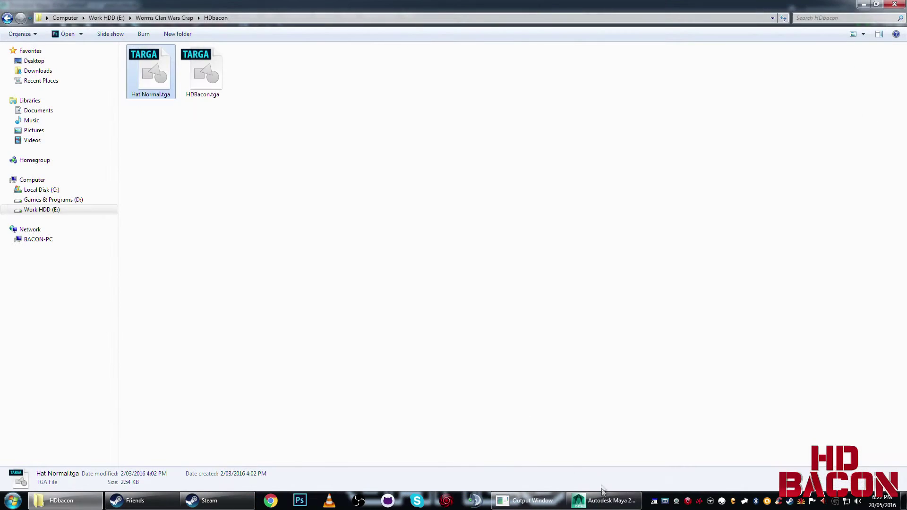
click(602, 500)
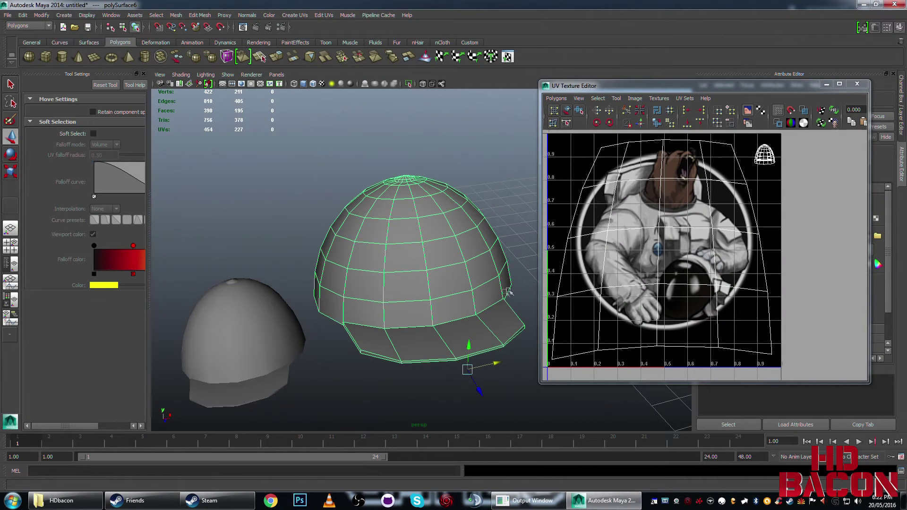
click(857, 84)
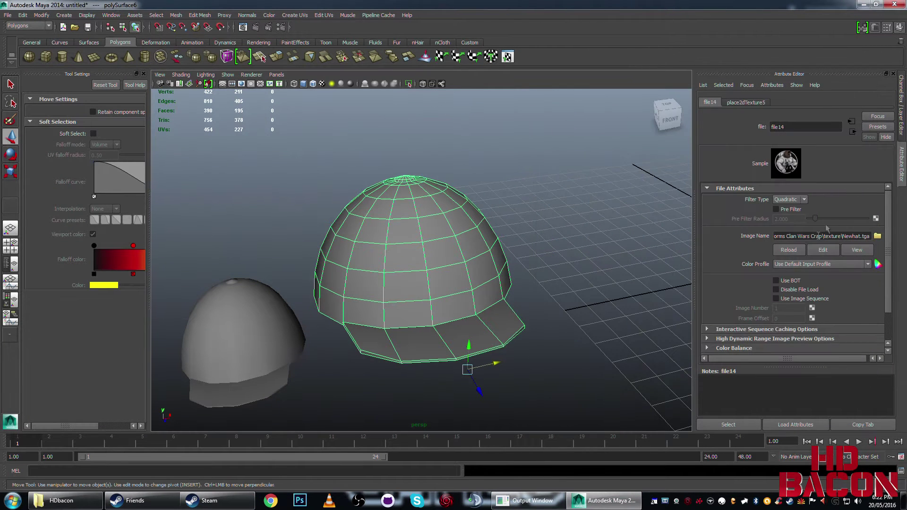
click(877, 235)
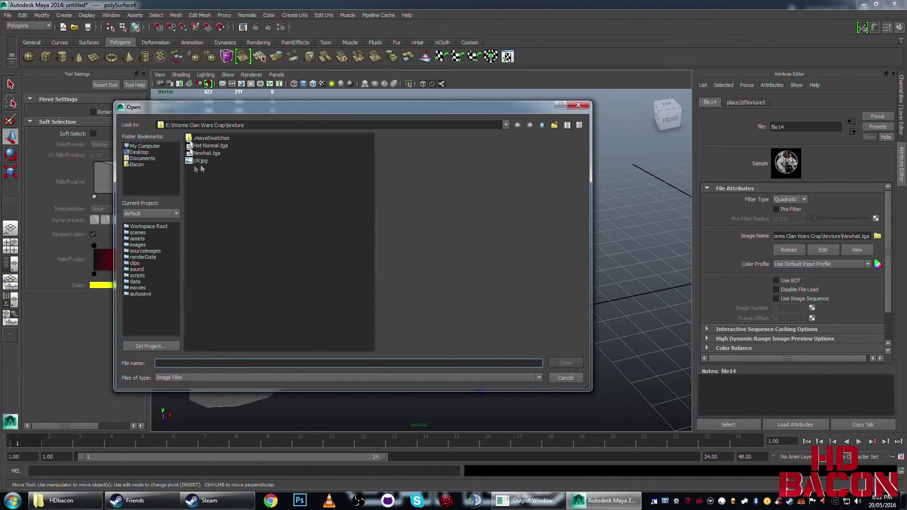
click(505, 125)
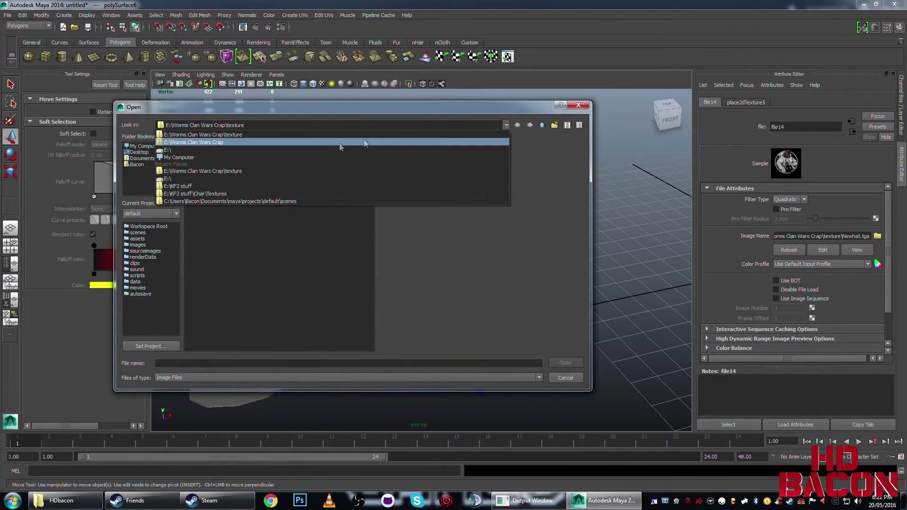
click(255, 143)
double_click(203, 138)
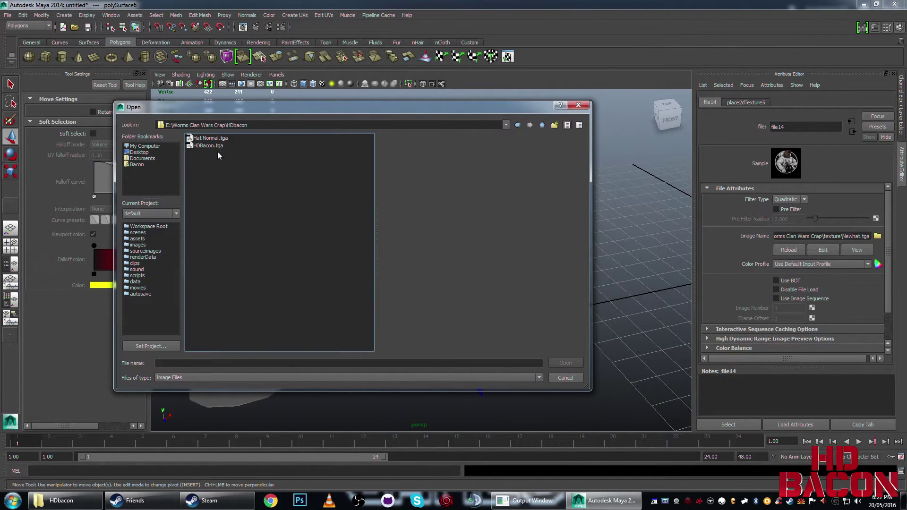
double_click(215, 145)
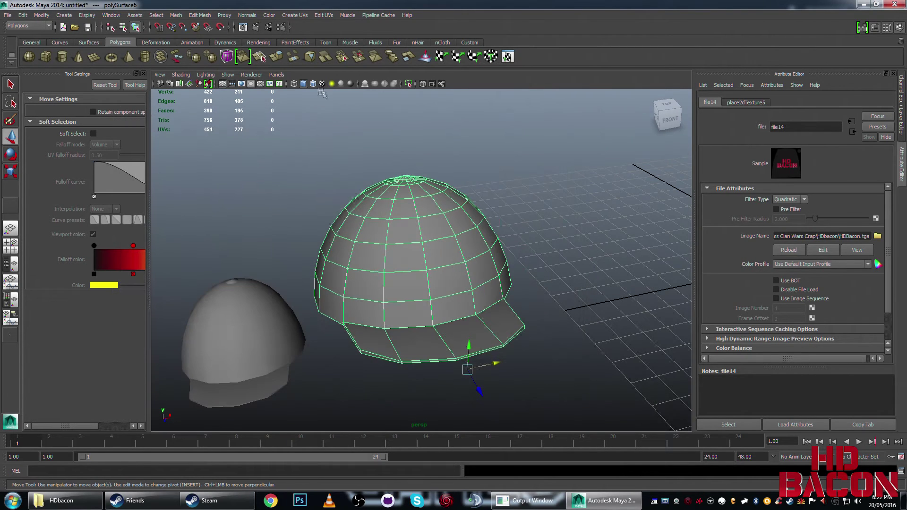
Turn on textured display and orbit to view both textured hats.
click(322, 84)
alt+drag(315, 180, 379, 252)
click(263, 202)
Open HDBacon.tga in Photoshop and paint black over the old HD BACON lettering.
click(81, 501)
right_click(250, 79)
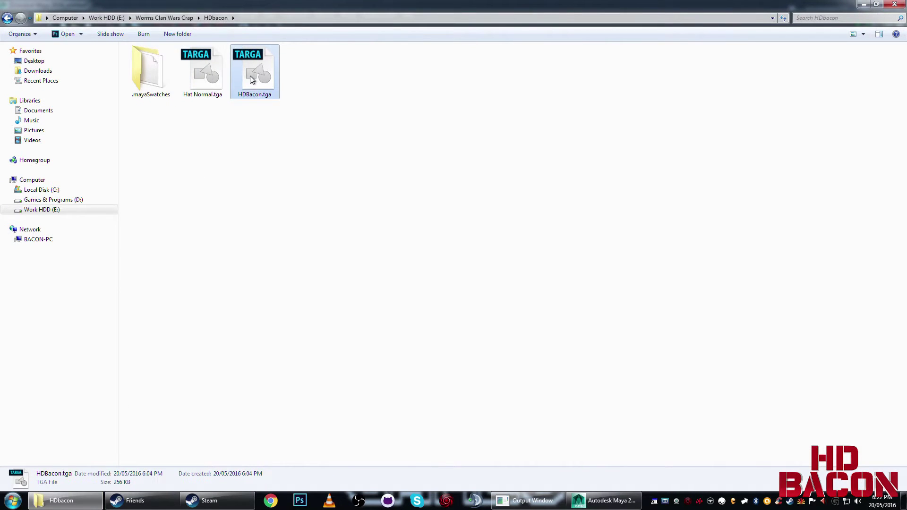
click(286, 93)
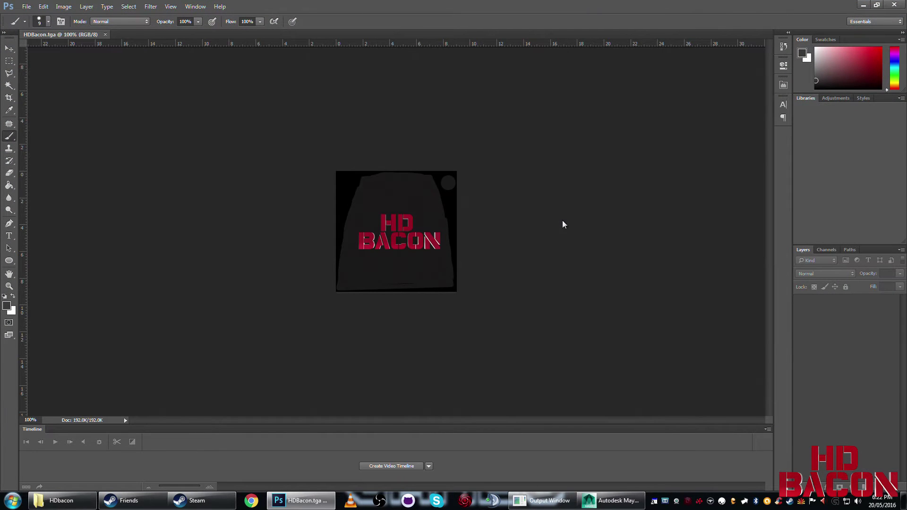
key(ctrl+plus)
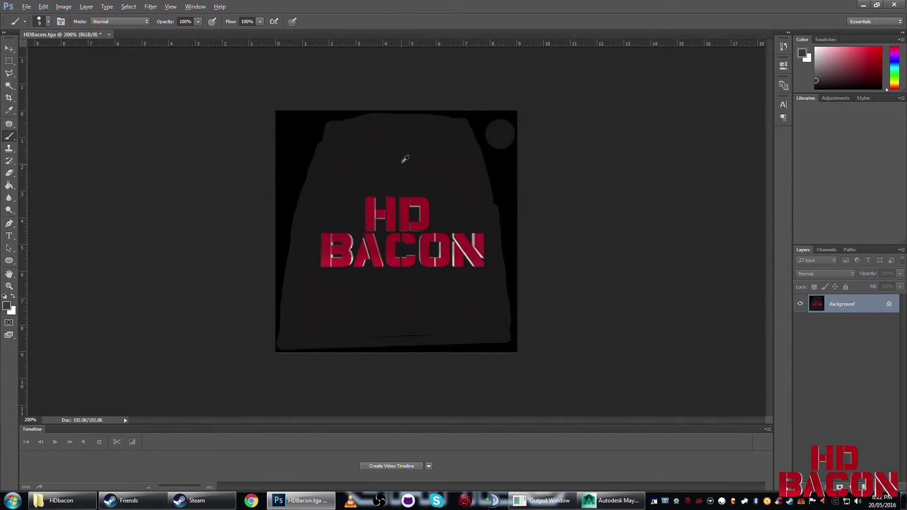
key(d)
key(])
key(])
key(])
key(])
key(])
key(])
mouse_move(374, 202)
mouse_down()
mouse_move(397, 205)
mouse_move(343, 261)
mouse_move(320, 261)
mouse_move(328, 239)
mouse_move(381, 231)
mouse_move(364, 274)
mouse_move(386, 293)
mouse_move(413, 240)
mouse_move(436, 234)
mouse_move(439, 180)
mouse_move(447, 267)
mouse_move(461, 269)
mouse_move(461, 245)
mouse_up()
Copy the HDBacon banner image from Pictures and paste it into HDBacon.tga as a layer.
click(78, 507)
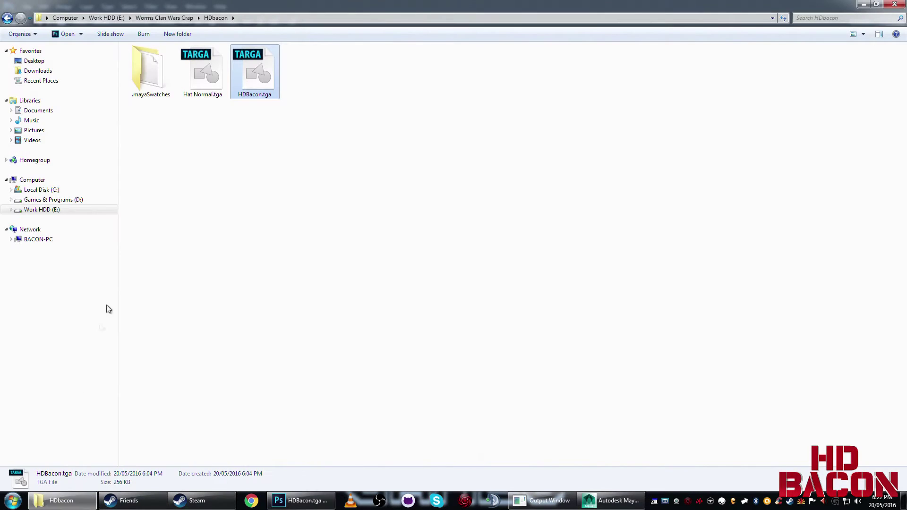
click(65, 131)
drag(780, 325, 370, 35)
key(ctrl+a)
key(ctrl+c)
click(74, 34)
key(ctrl+v)
Shrink the pasted banner with Free Transform and move it up onto the cap front.
key(ctrl+t)
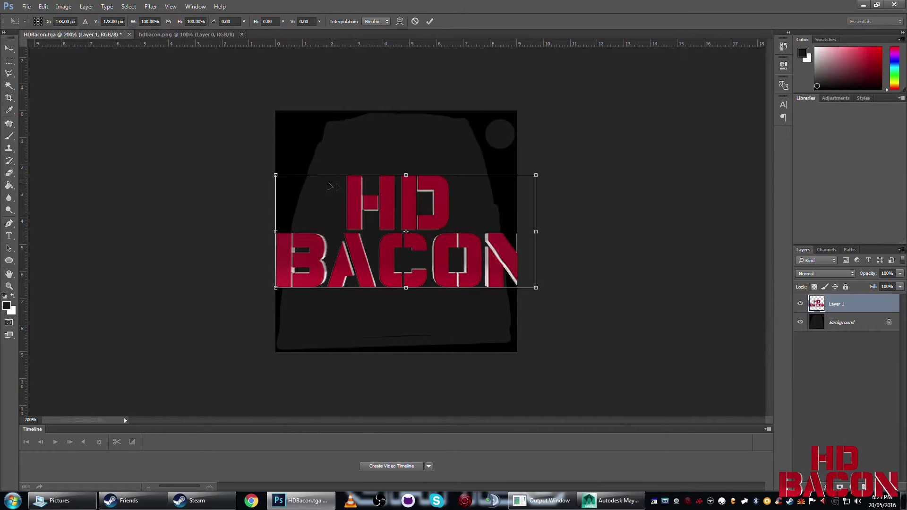
drag(276, 175, 356, 225)
mouse_move(444, 232)
mouse_down()
mouse_move(396, 233)
mouse_move(395, 213)
mouse_move(412, 216)
mouse_move(385, 192)
mouse_up()
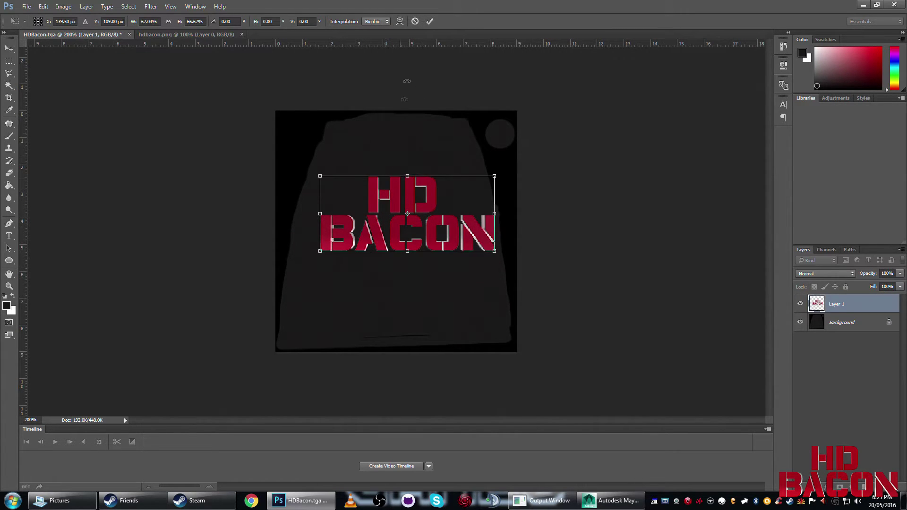
click(430, 21)
key(b)
Save over HDBacon.tga as a Targa at 32 bits/pixel.
click(26, 6)
click(53, 110)
click(215, 217)
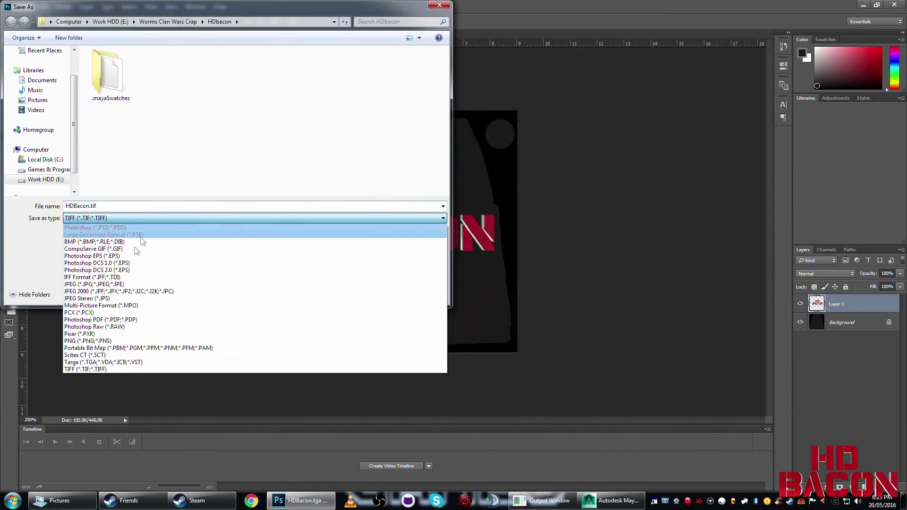
click(109, 364)
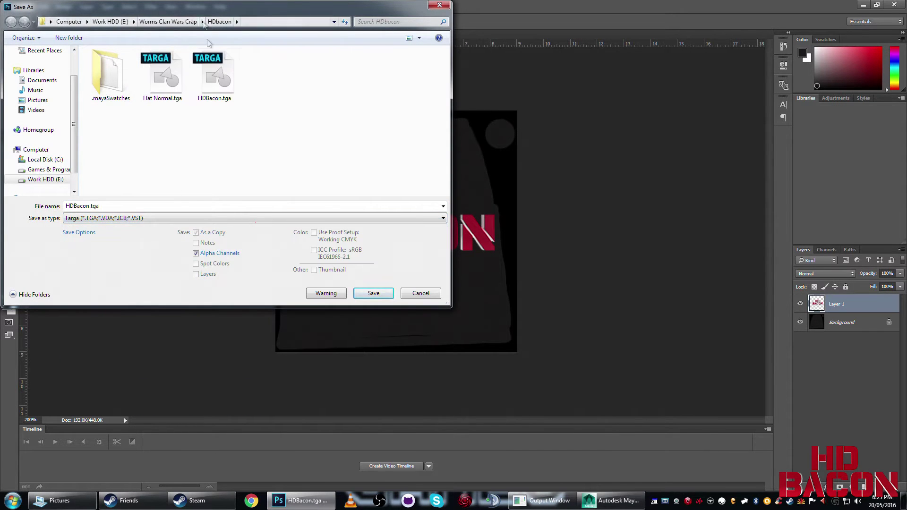
double_click(218, 66)
click(466, 253)
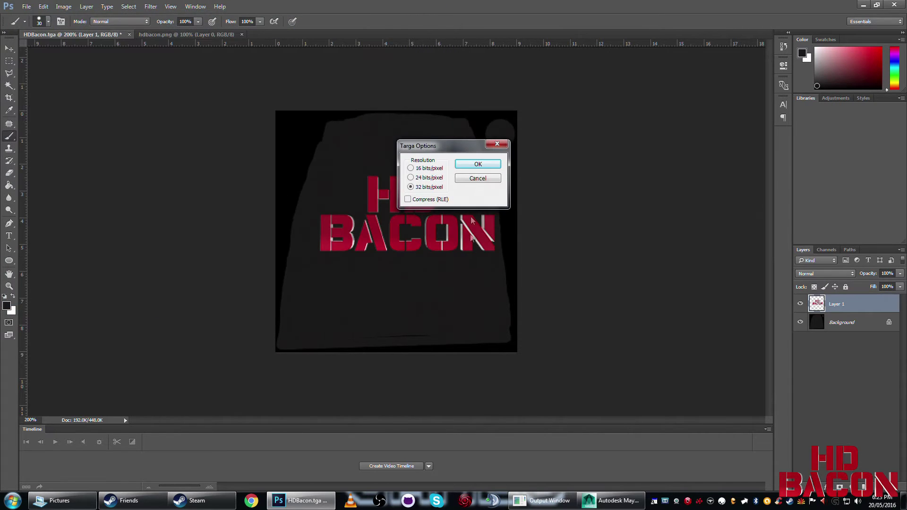
click(477, 167)
Finish the Targa save and reload HDBacon.tga in the cap's file14 colour texture.
click(469, 165)
click(614, 500)
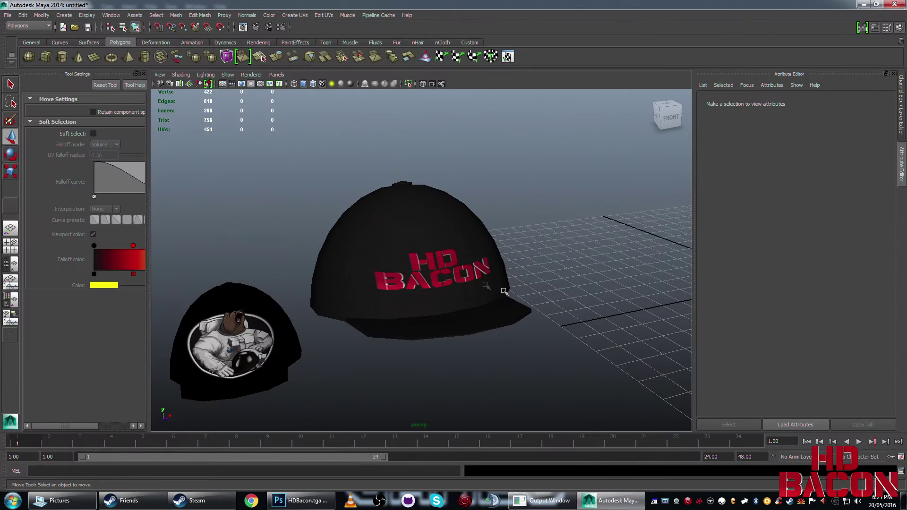
click(436, 200)
click(873, 211)
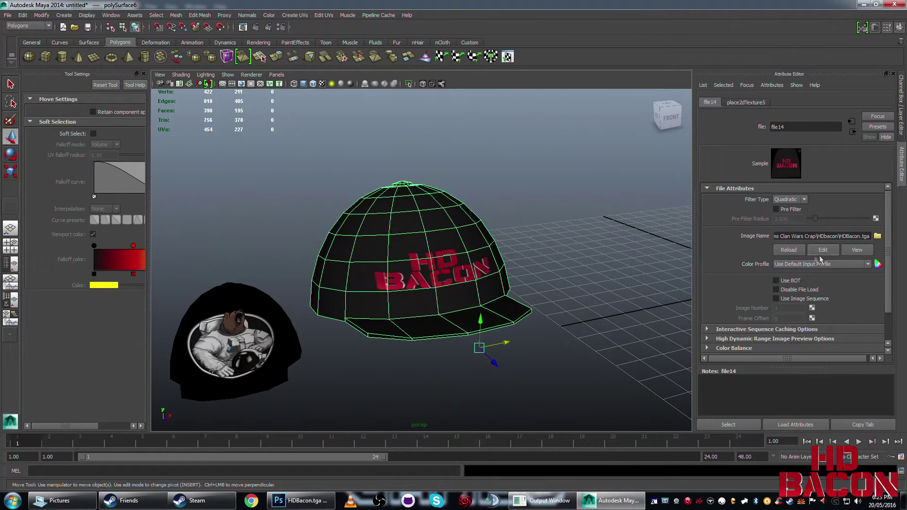
click(787, 250)
Frame the cap and orbit to its front to inspect the smaller lettering.
click(571, 248)
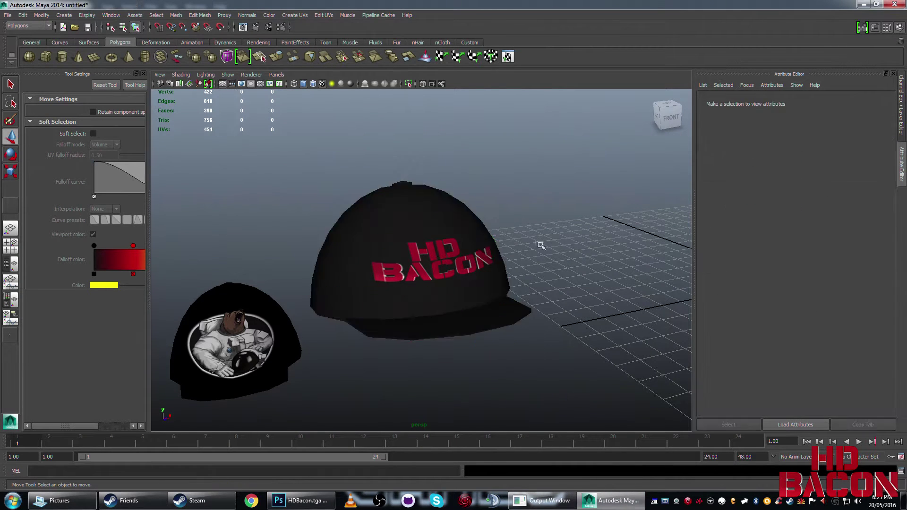
alt+drag(537, 244, 417, 246)
click(416, 246)
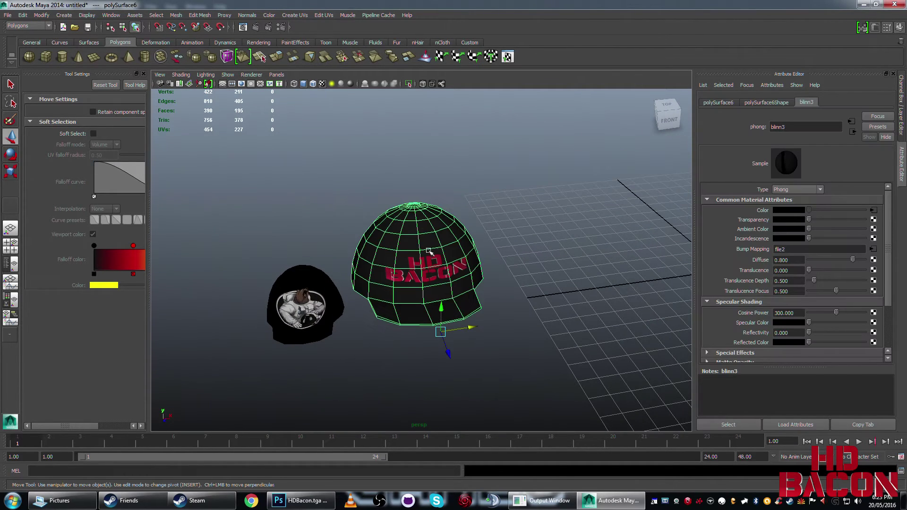
key(f)
mouse_move(486, 263)
alt+mouse_down()
mouse_move(537, 247)
mouse_move(488, 251)
alt+mouse_up()
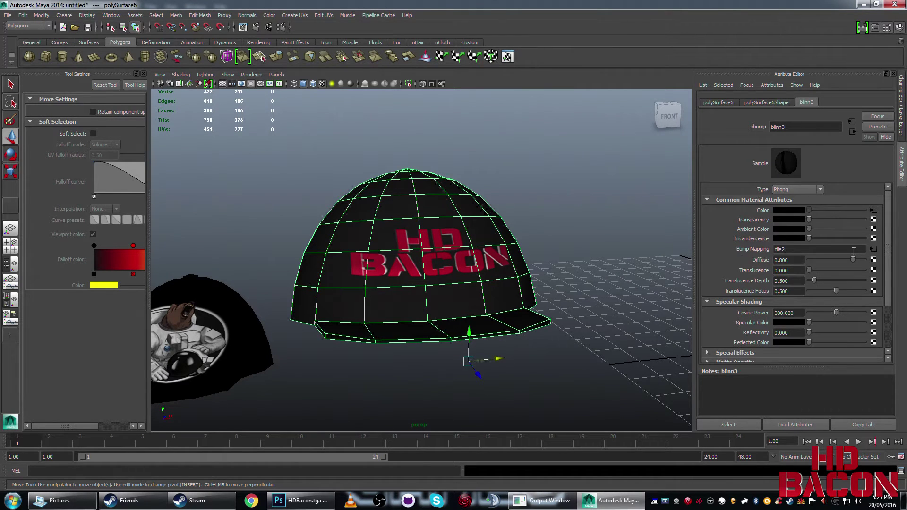
Point the cap's file2 bump texture to Hat Normal.tga via the pasted HDbacon folder path.
click(873, 249)
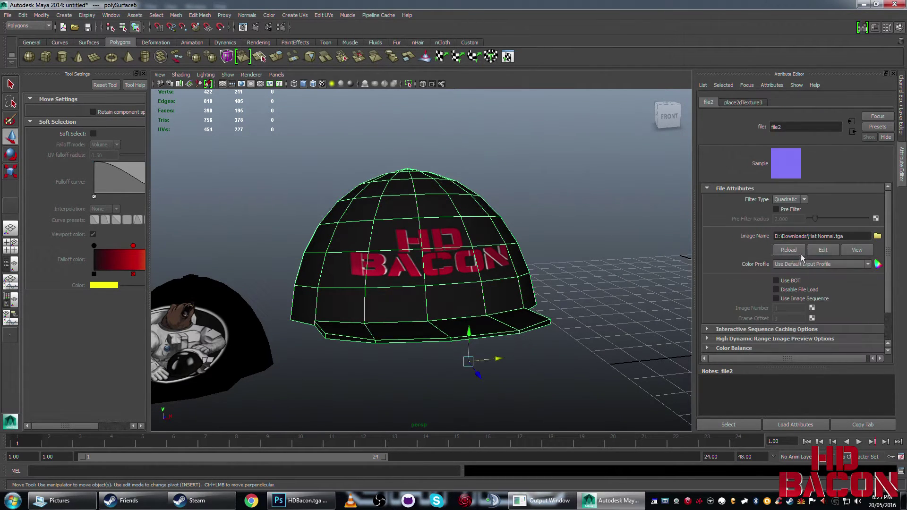
click(878, 236)
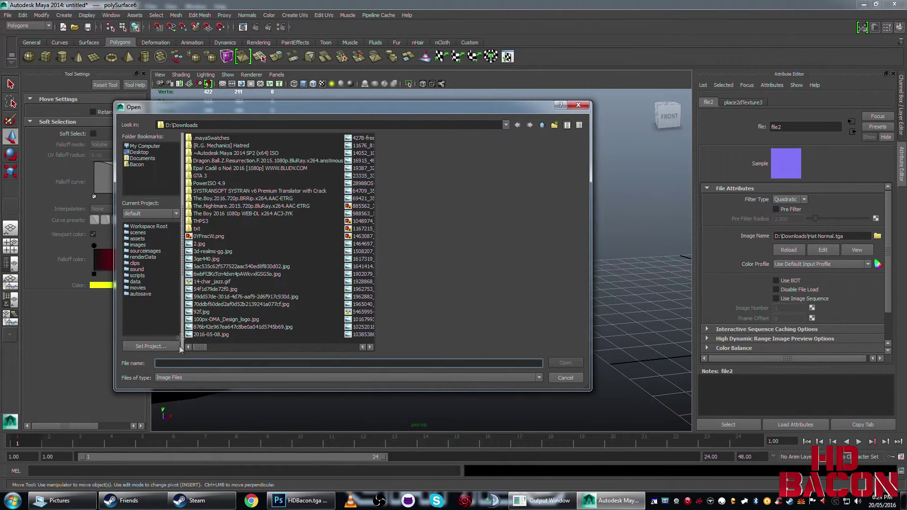
click(59, 500)
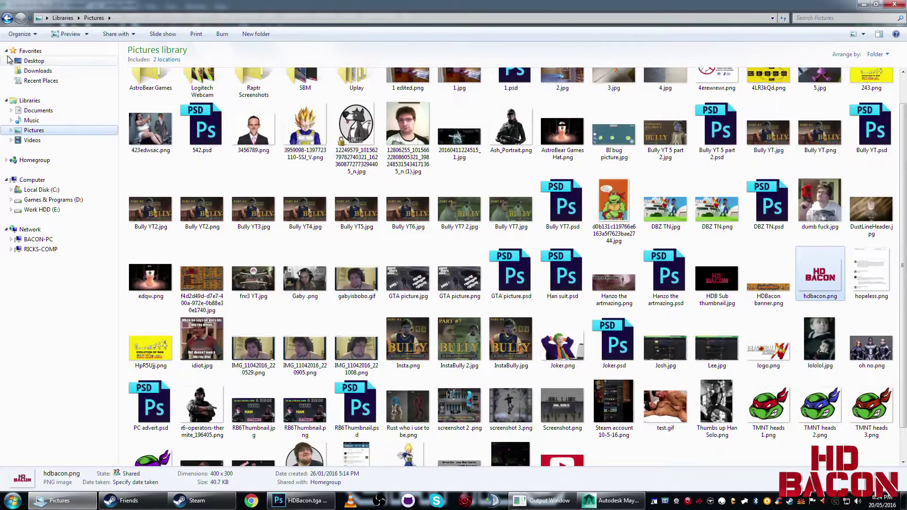
click(9, 18)
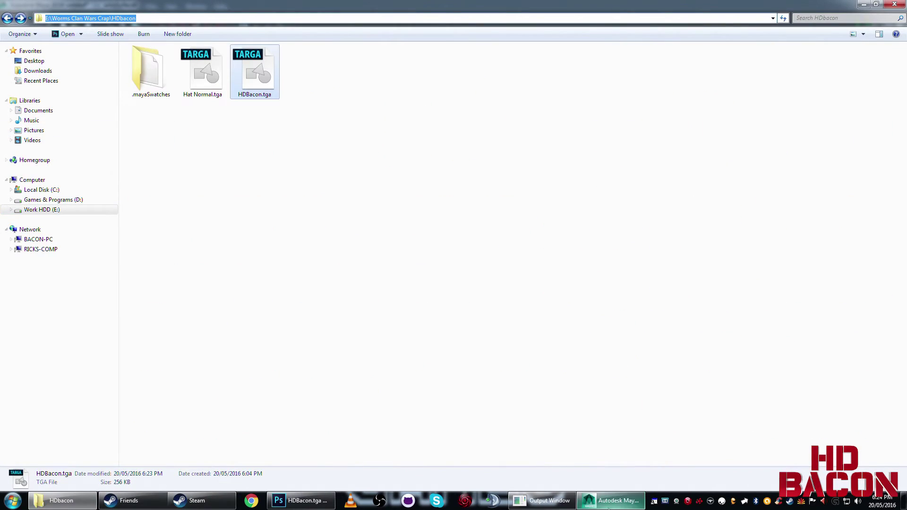
click(612, 501)
key(ctrl+v)
key(Return)
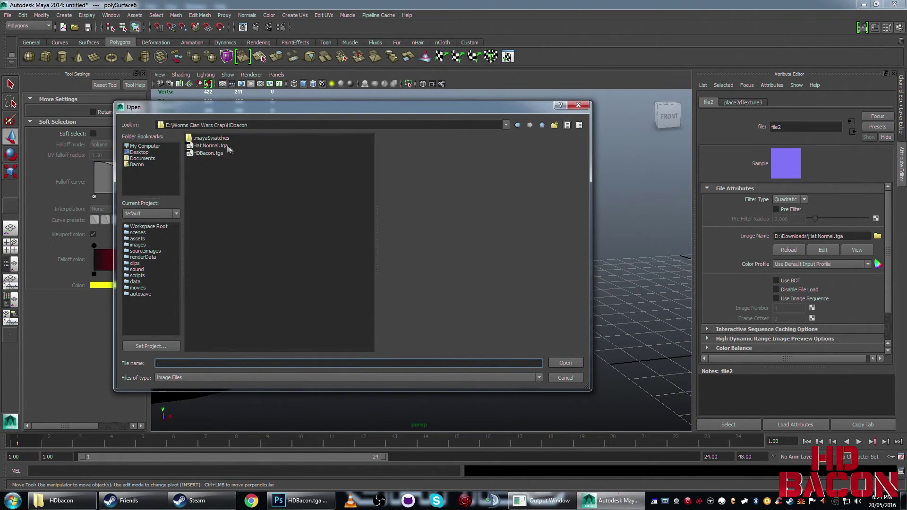
double_click(210, 146)
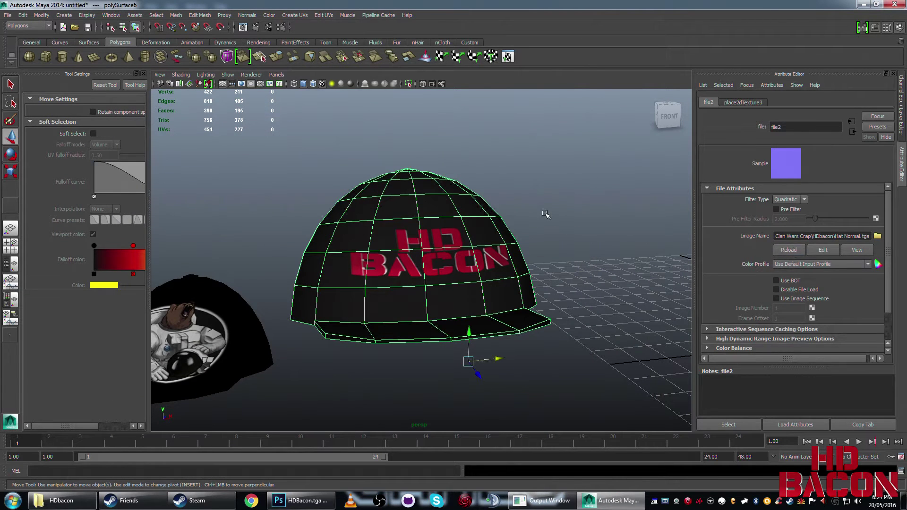
Reselect the hat and move between place2dTexture3 and file2 to show its Hat Normal.tga image.
click(545, 214)
alt+drag(446, 226, 465, 239)
click(466, 239)
click(873, 250)
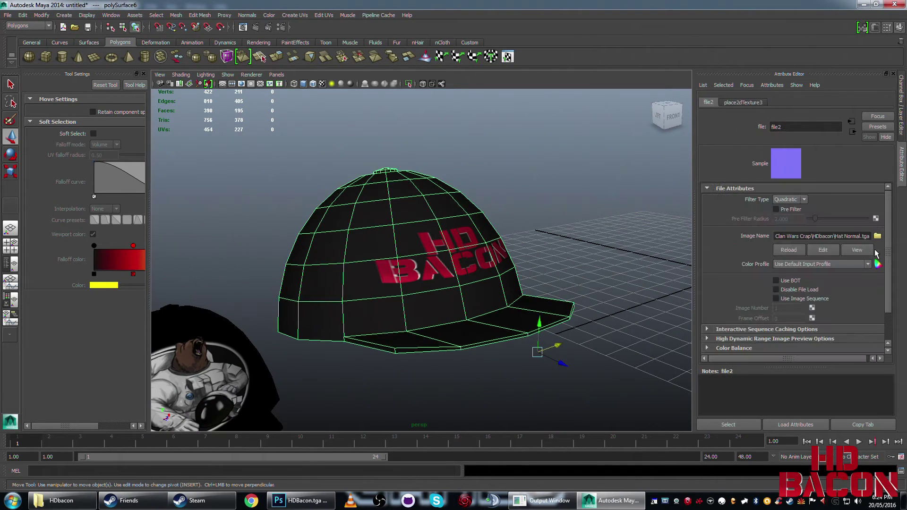
click(730, 105)
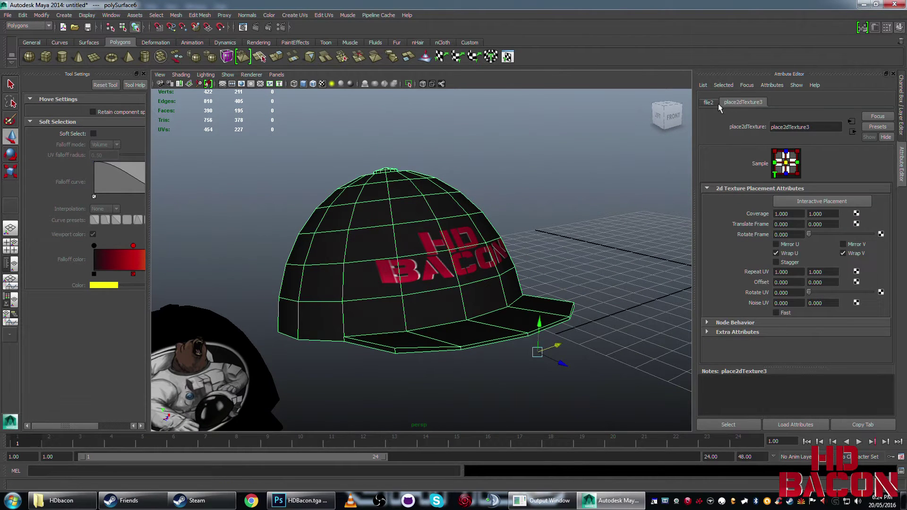
click(711, 102)
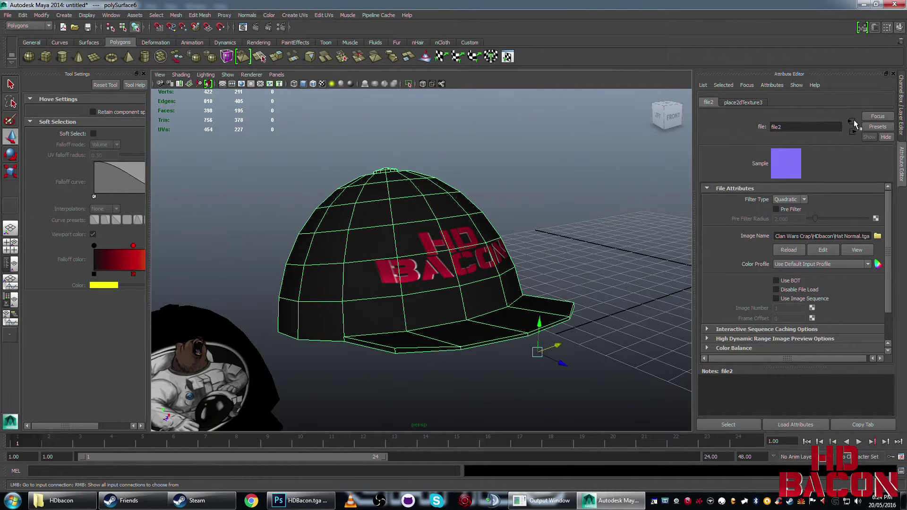
click(852, 126)
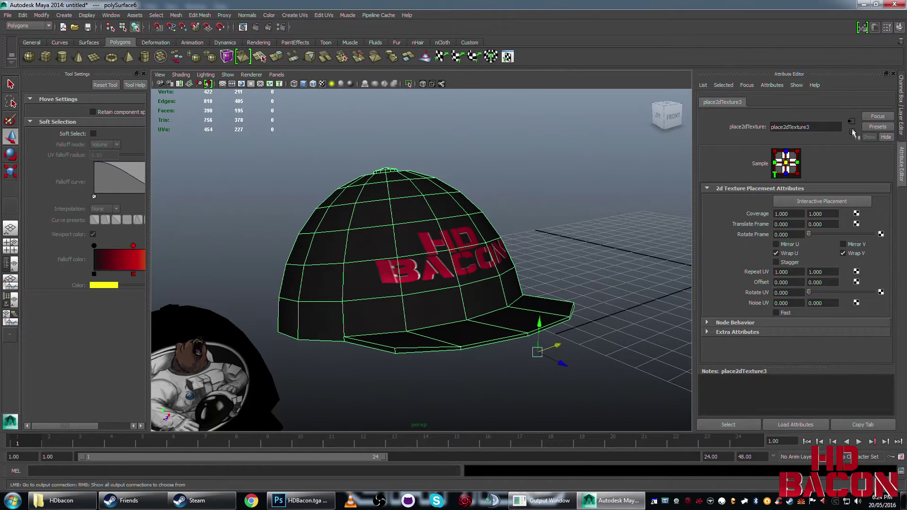
click(851, 125)
scroll(839, 266, down, 2)
scroll(845, 264, up, 2)
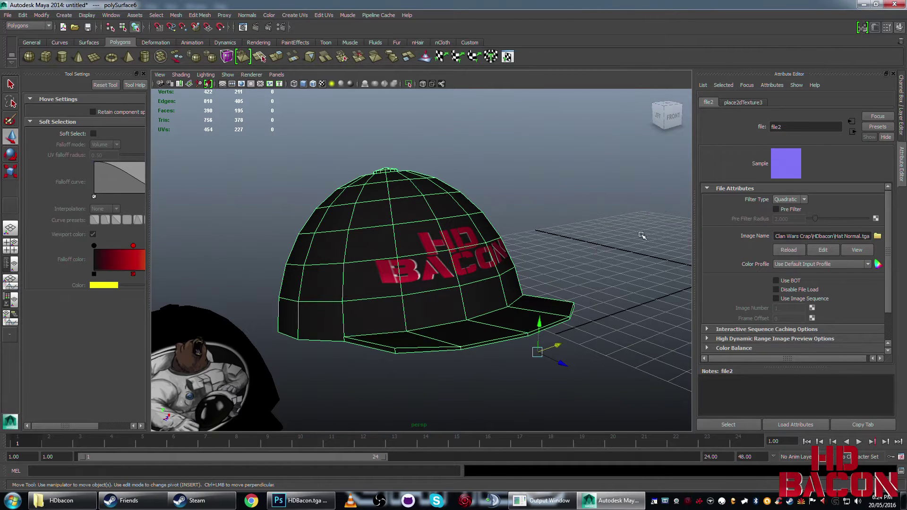
Orbit the scene and select the hats to check which lack the logo material.
click(573, 207)
mouse_move(573, 202)
alt+mouse_down()
mouse_move(537, 211)
mouse_move(573, 203)
alt+mouse_up()
click(456, 212)
alt+drag(456, 211, 437, 307)
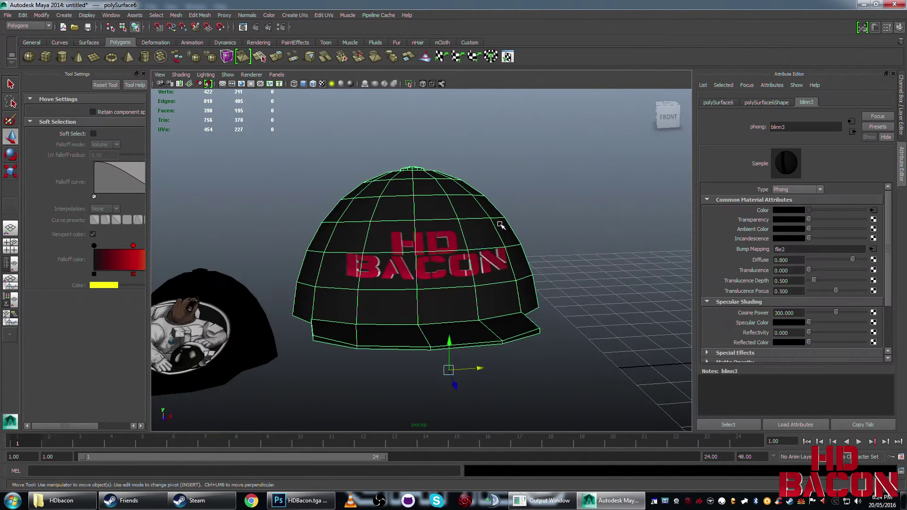
scroll(436, 308, down, 3)
alt+drag(504, 246, 396, 335)
click(373, 350)
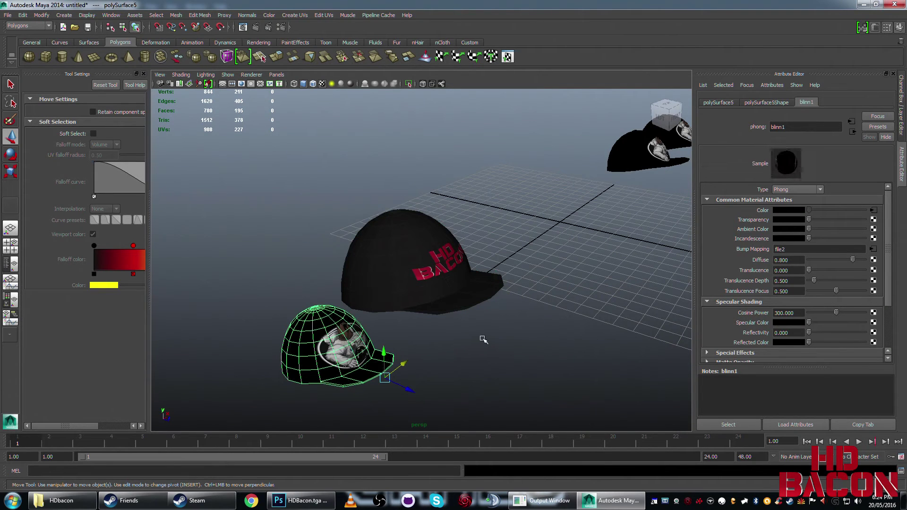
alt+drag(548, 324, 480, 316)
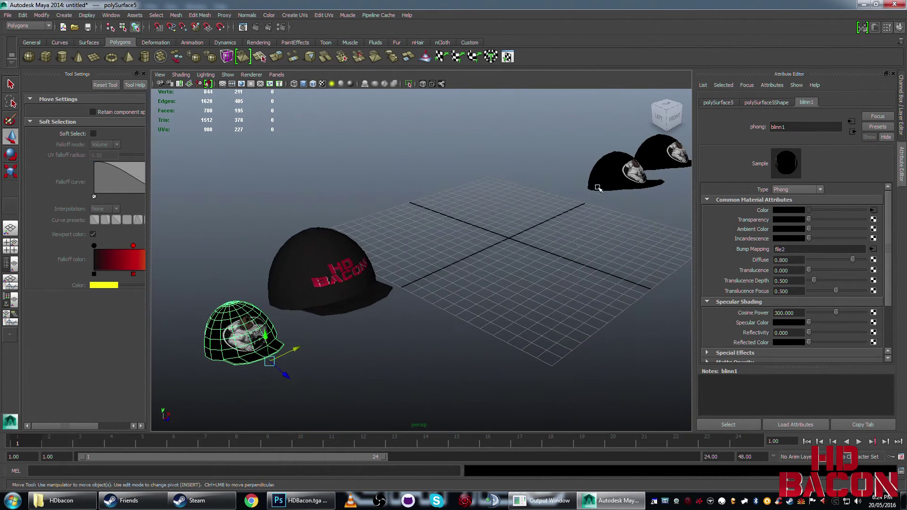
Assign the existing blinn2 material to the far-right hat.
click(626, 179)
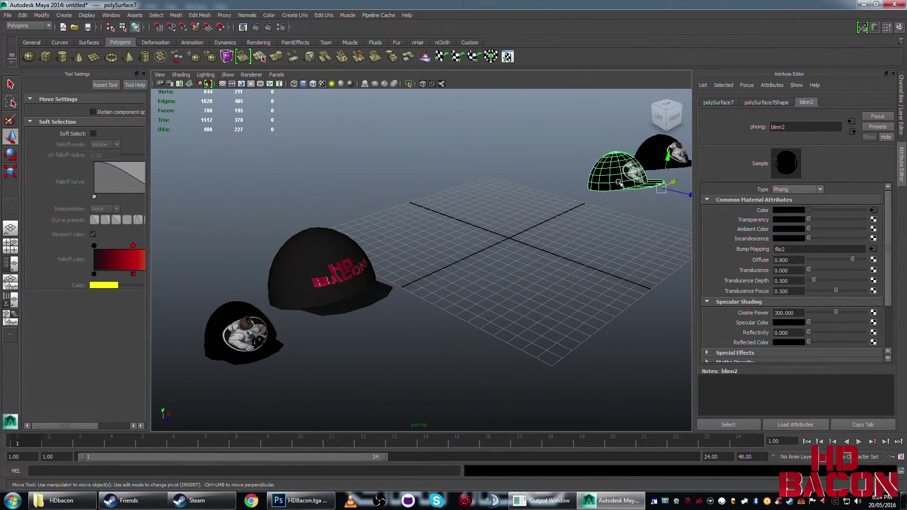
click(245, 334)
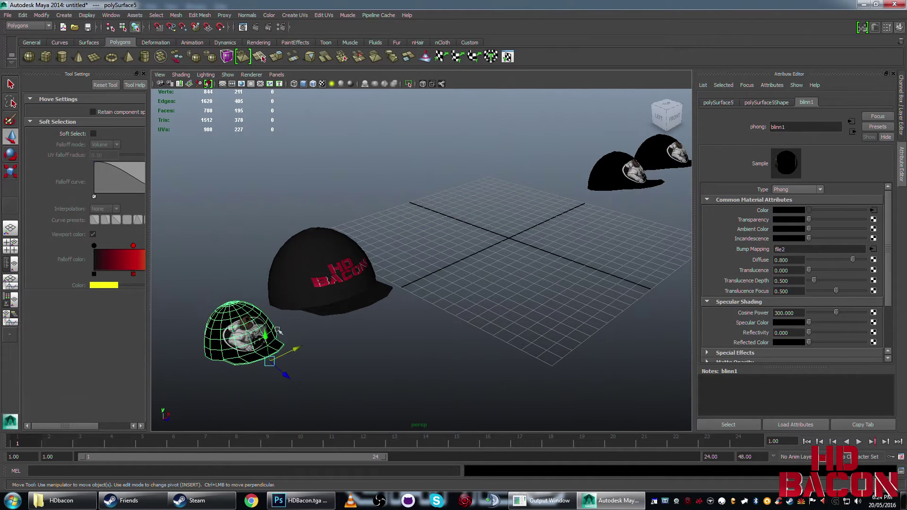
alt+drag(530, 250, 613, 261)
click(663, 241)
scroll(628, 255, down, 3)
click(629, 255)
right_drag(641, 245, 713, 459)
click(421, 331)
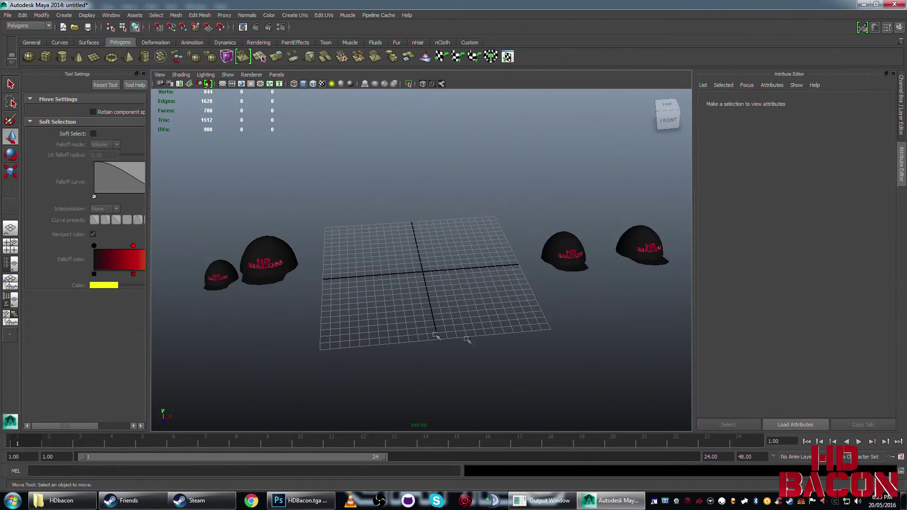
Frame the large hat and the small left hat to confirm each shows the red HD BACON logo.
alt+drag(421, 330, 257, 314)
click(260, 311)
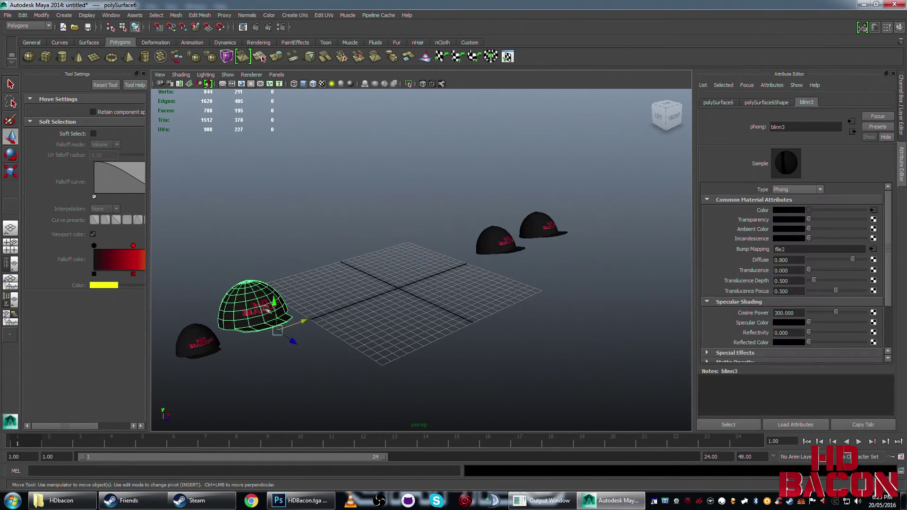
key(f)
alt+drag(513, 332, 465, 342)
click(447, 330)
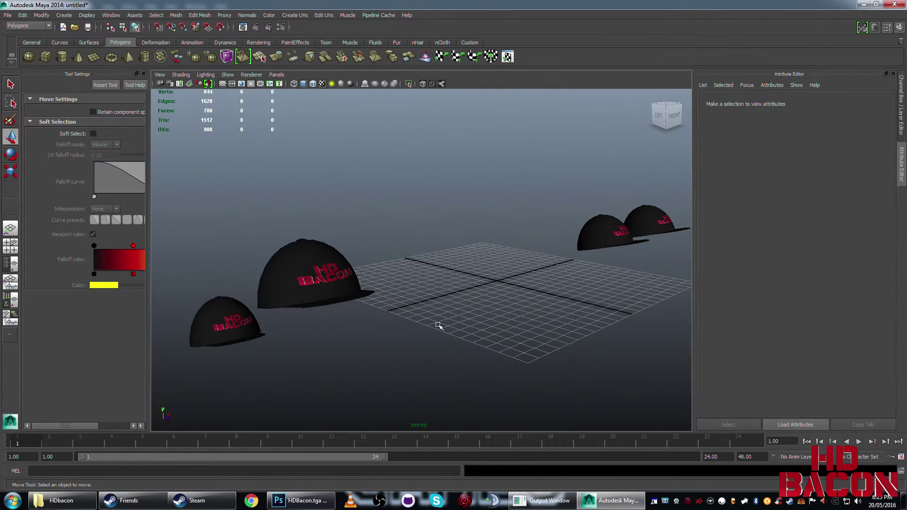
alt+drag(444, 324, 333, 332)
click(214, 299)
key(f)
click(398, 360)
alt+drag(397, 360, 464, 305)
scroll(546, 327, down, 5)
scroll(463, 306, up, 4)
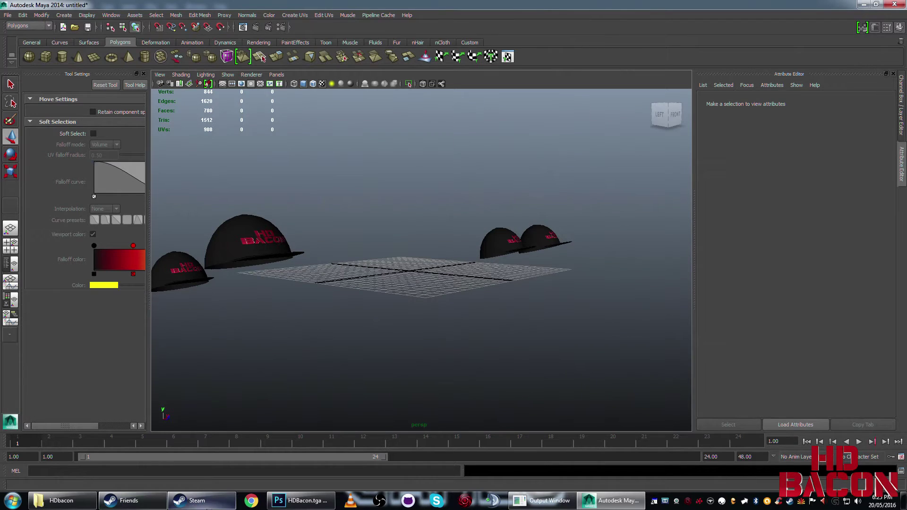
Open the Worms Clan Wars Editor install folder from its Steam Local Files properties.
click(197, 501)
right_click(96, 457)
click(103, 450)
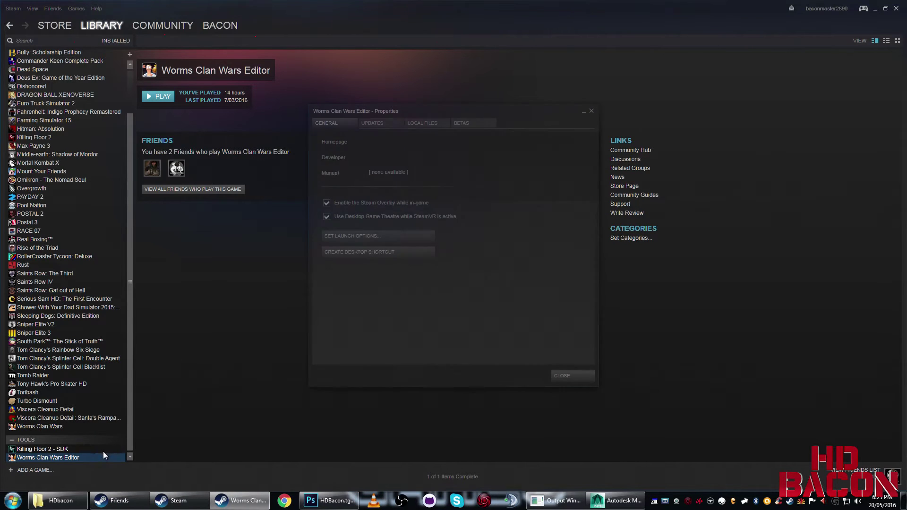
click(421, 123)
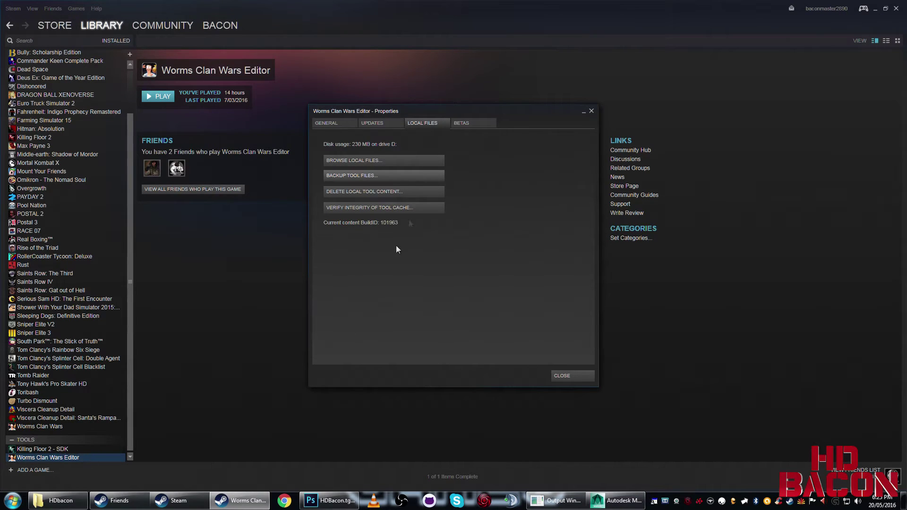
click(412, 161)
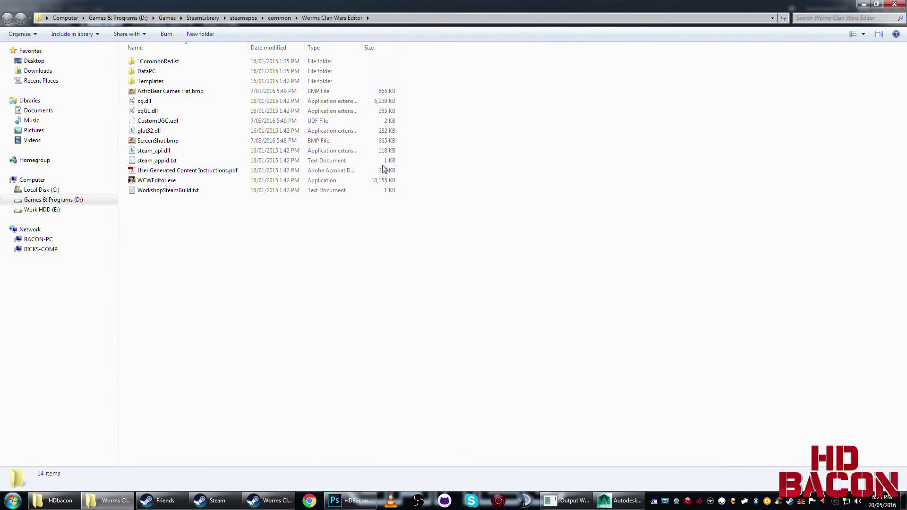
Drag the Heavy, Scientist, Scout and Soldier HatReference.obj files from Templates into Maya.
double_click(160, 81)
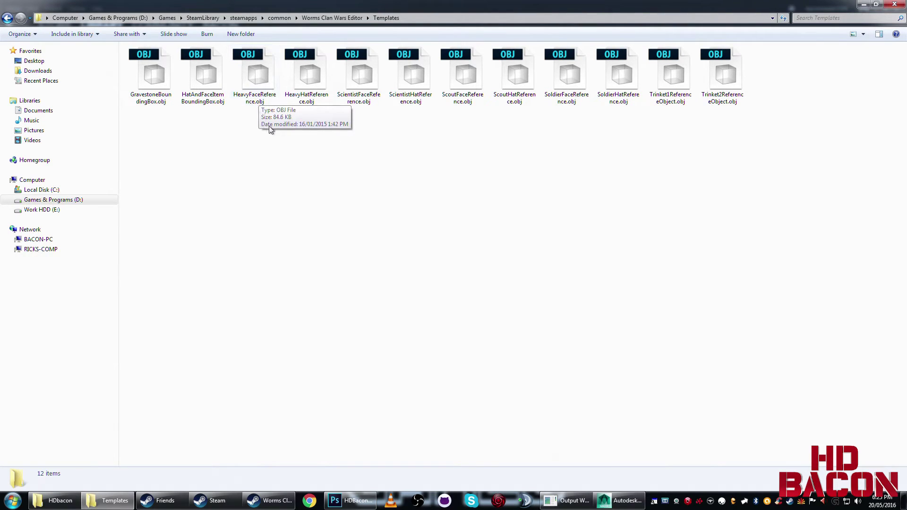
click(305, 78)
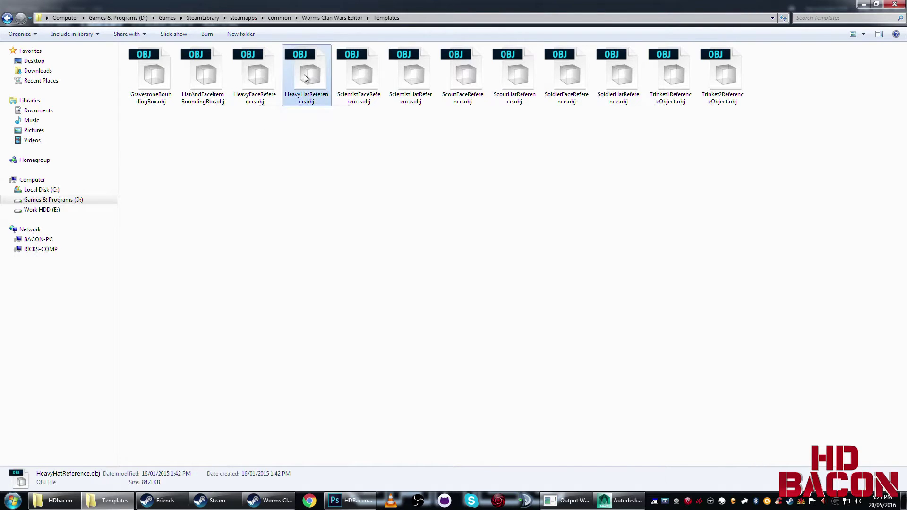
ctrl+click(406, 100)
ctrl+click(515, 78)
ctrl+click(618, 78)
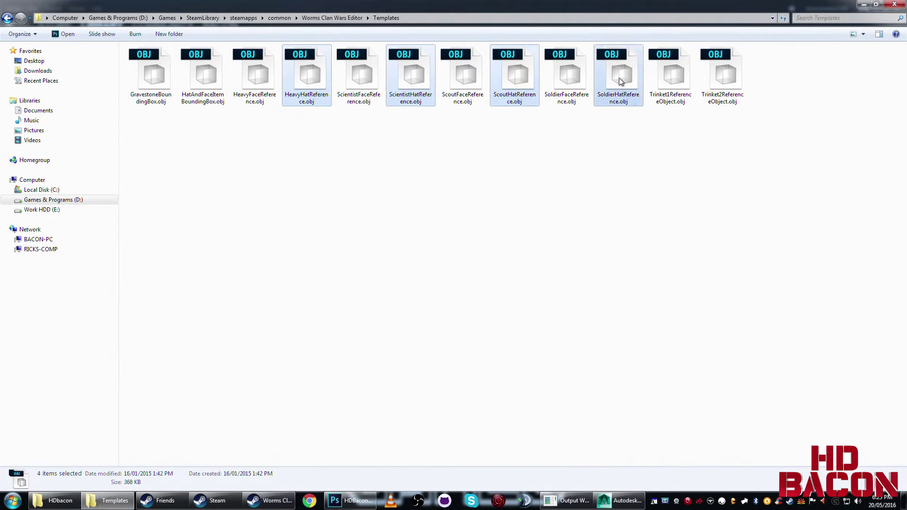
drag(621, 81, 369, 305)
Move the Heavy, Scientist and Soldier references aside and frame the Scout reference.
key(a)
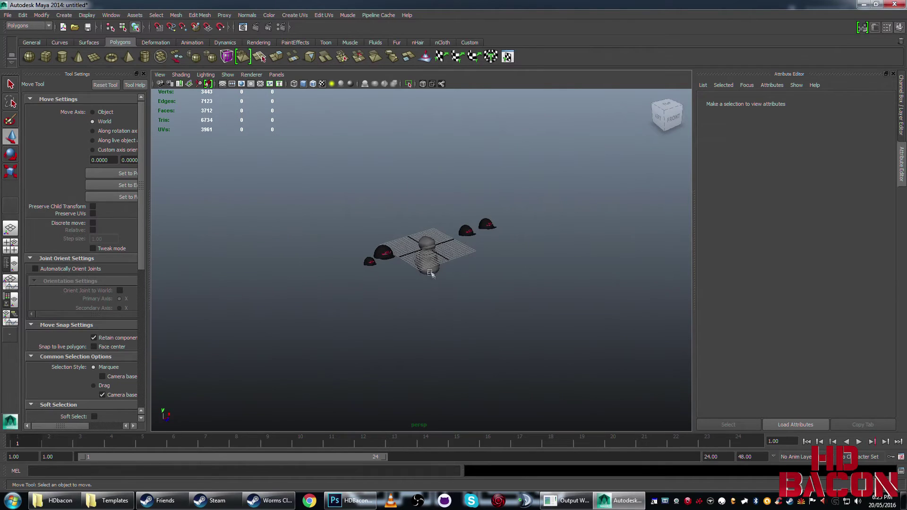
click(430, 271)
drag(449, 237, 332, 275)
click(427, 244)
drag(456, 242, 582, 203)
click(434, 258)
drag(456, 243, 550, 211)
click(428, 250)
key(f)
scroll(445, 310, down, 10)
alt+drag(379, 294, 345, 299)
Drag the small HD BACON cap onto the worm reference's head.
click(255, 294)
alt+drag(255, 294, 374, 276)
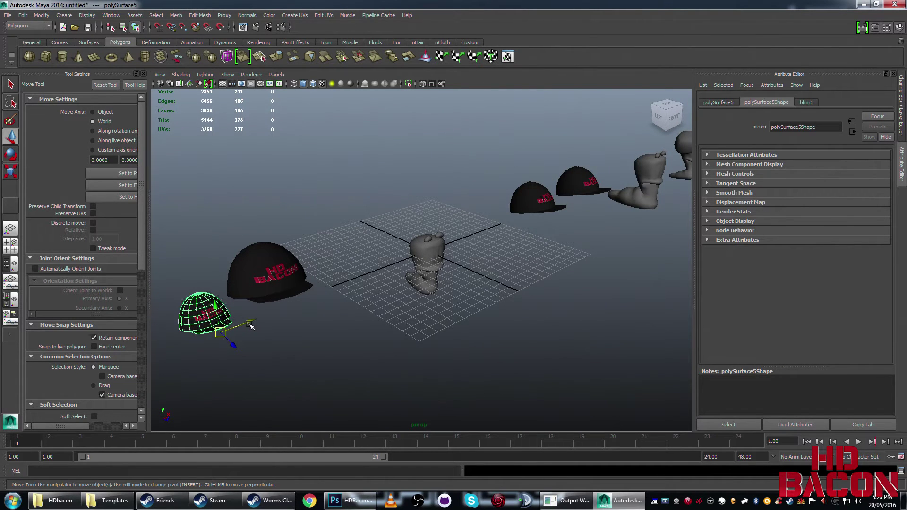
drag(250, 325, 439, 279)
scroll(439, 279, up, 5)
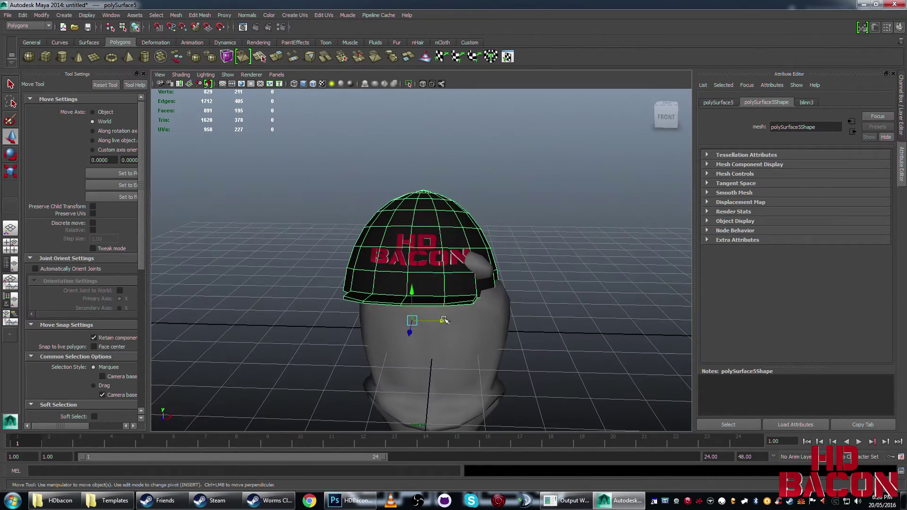
alt+drag(444, 320, 557, 245)
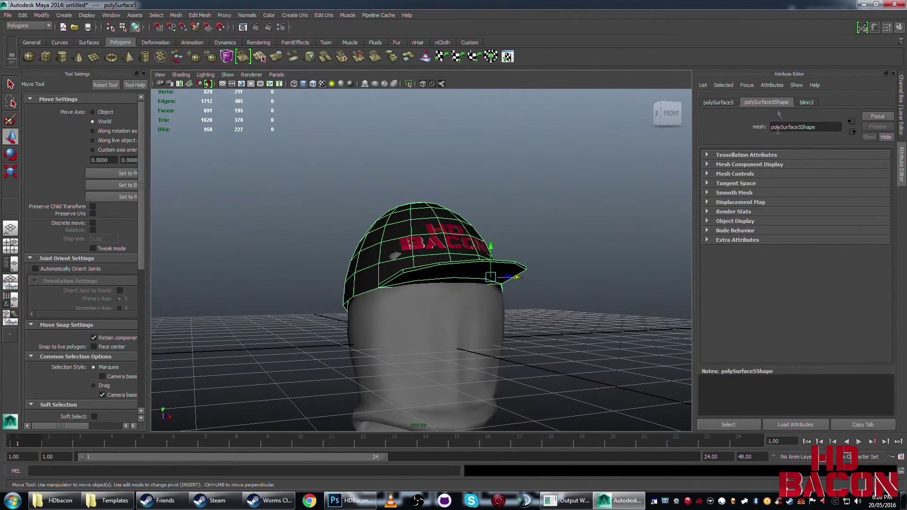
Set the cap's Translate X to 0 in the Channel Box.
click(724, 104)
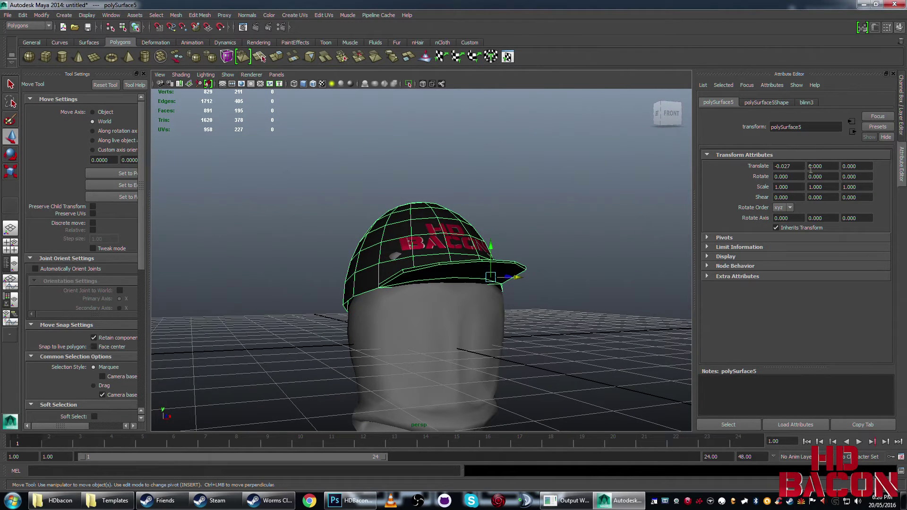
click(901, 111)
double_click(878, 112)
text(0)
key(Return)
click(633, 243)
mouse_move(613, 253)
alt+mouse_down()
mouse_move(568, 279)
mouse_move(634, 262)
mouse_move(626, 214)
mouse_move(510, 259)
mouse_move(607, 277)
mouse_move(622, 265)
alt+mouse_up()
Check the cap's fit on the worm head from front and side views.
click(421, 260)
key(f)
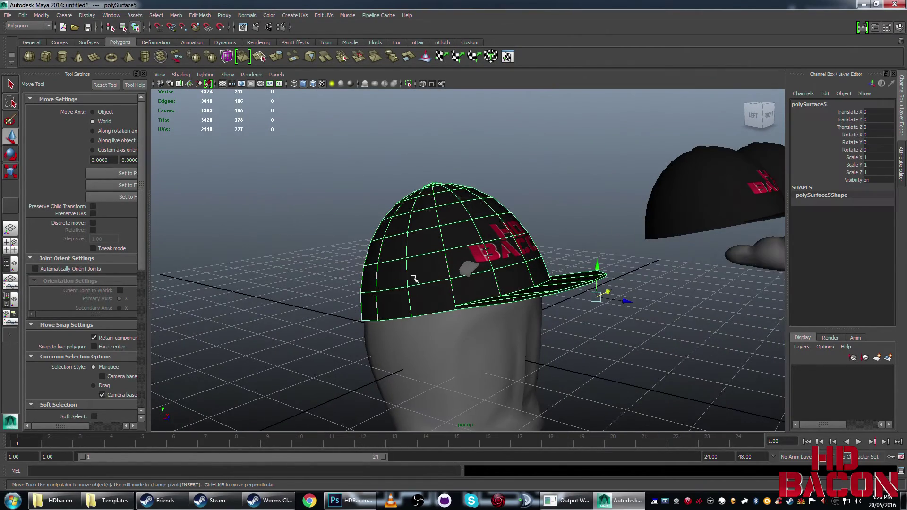
key(r)
click(589, 219)
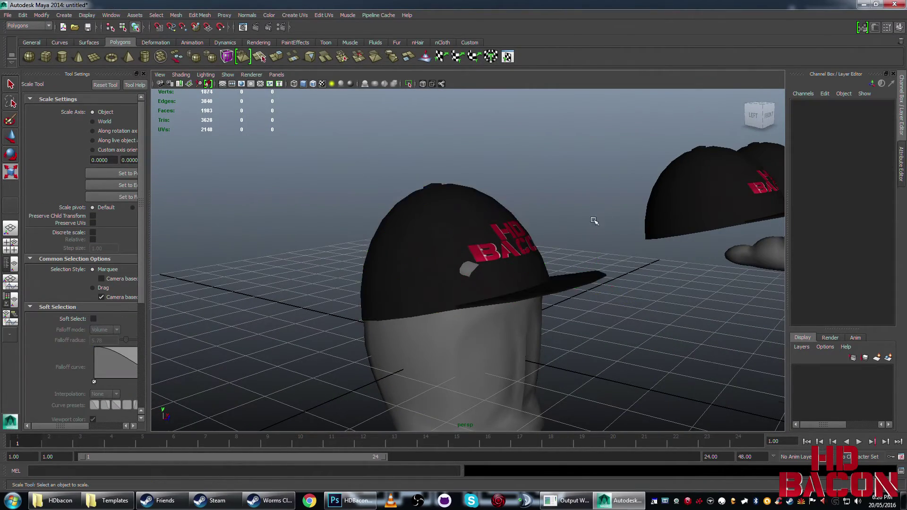
alt+drag(589, 219, 472, 274)
click(457, 282)
alt+drag(613, 260, 583, 265)
click(583, 265)
scroll(545, 292, up, 5)
alt+drag(546, 292, 473, 261)
scroll(572, 294, down, 4)
click(449, 242)
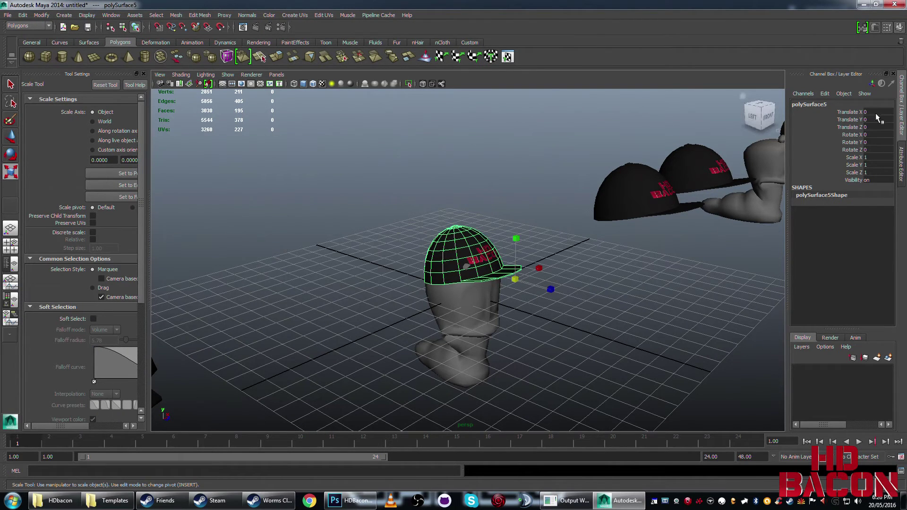
Freeze the cap's transformations and delete its construction history.
drag(875, 112, 875, 140)
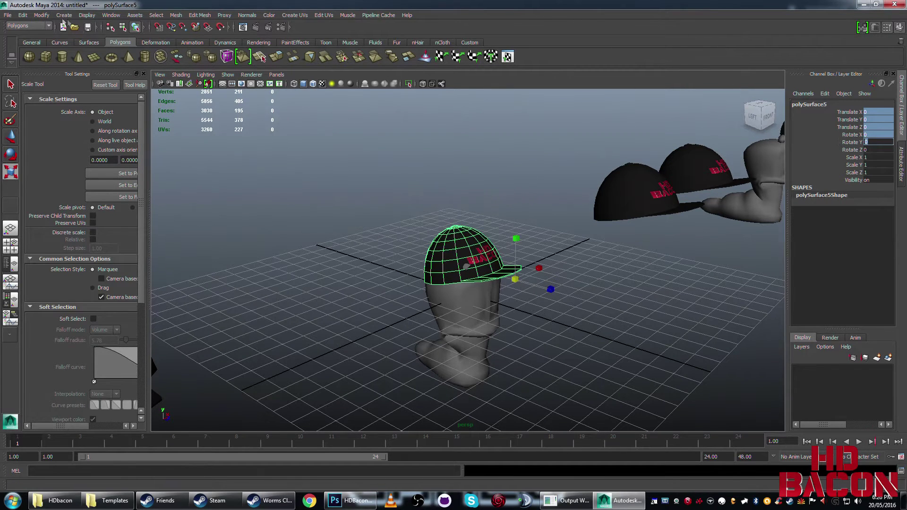
click(45, 15)
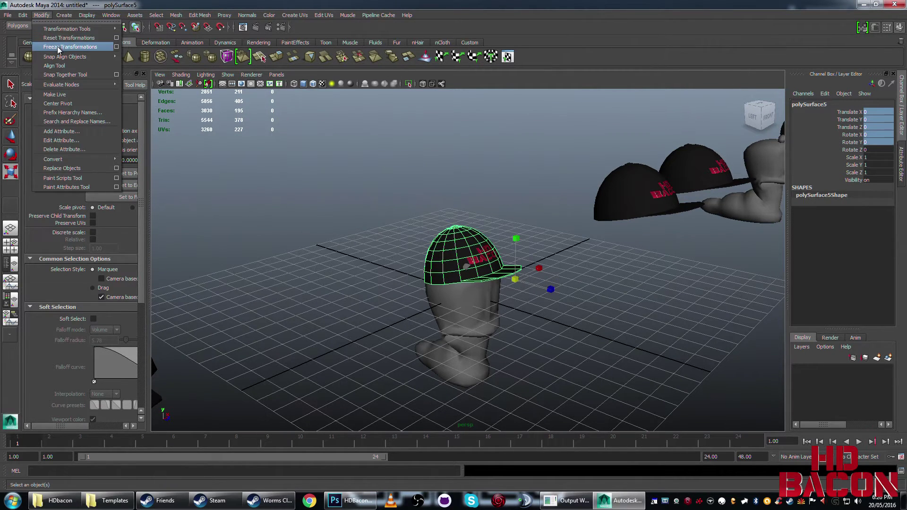
click(58, 47)
click(23, 15)
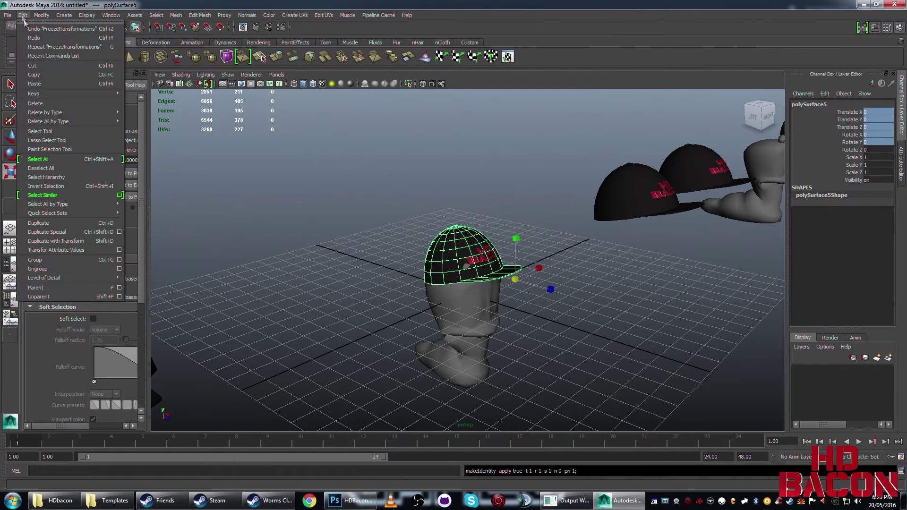
mouse_move(66, 122)
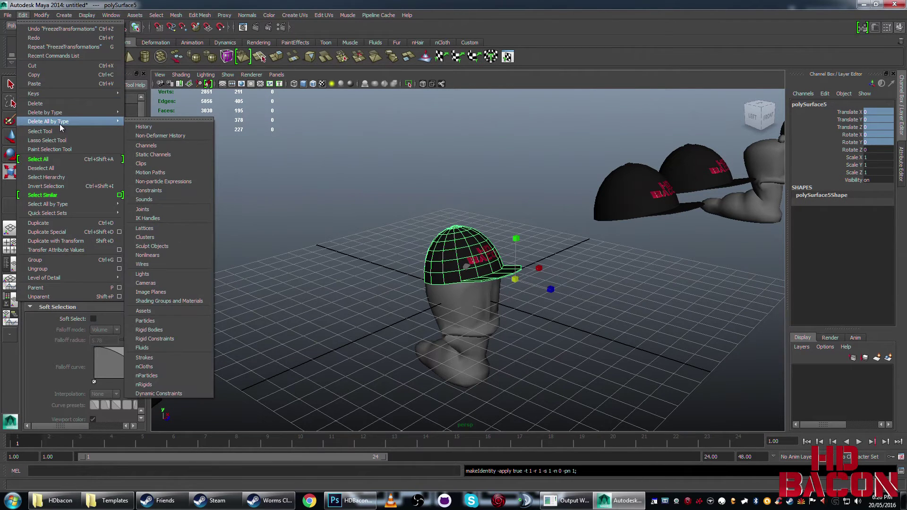
click(137, 127)
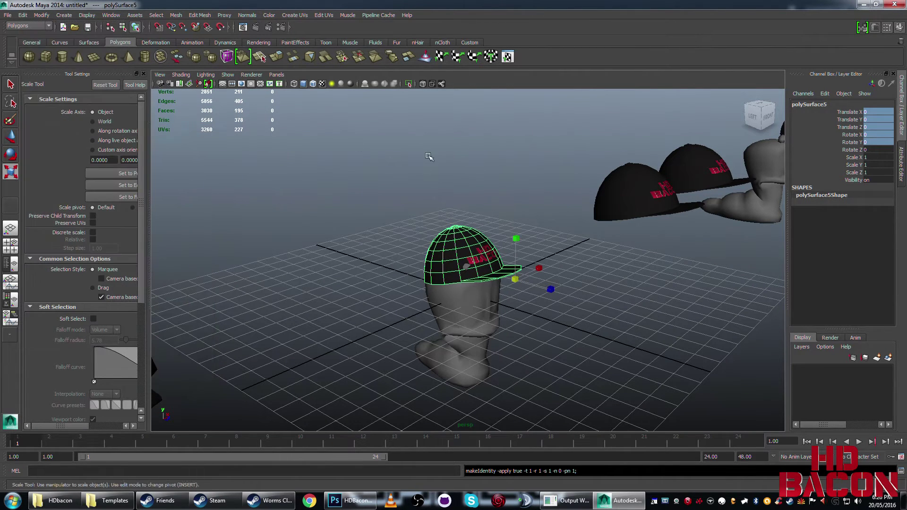
Export the selected cap as ScoutHat.fbx into E:\Worms Clan Wars Crap\HDbacon.
click(8, 15)
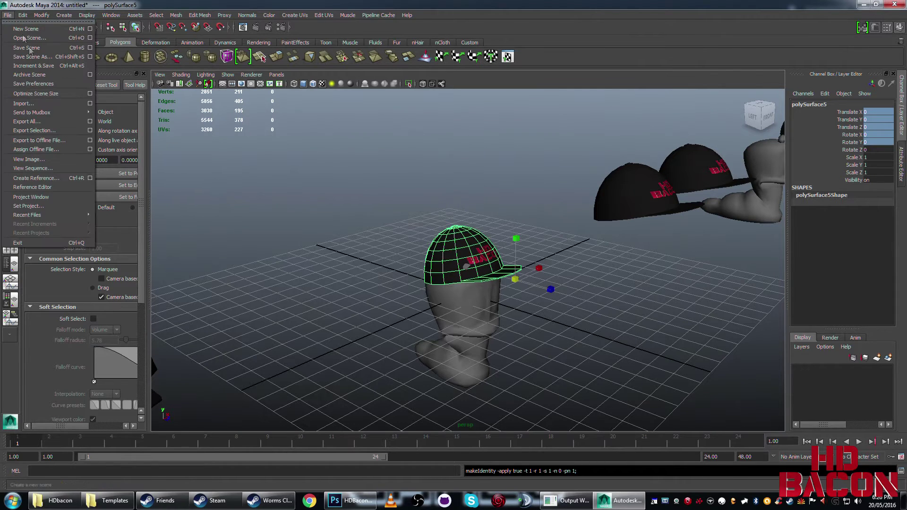
click(57, 132)
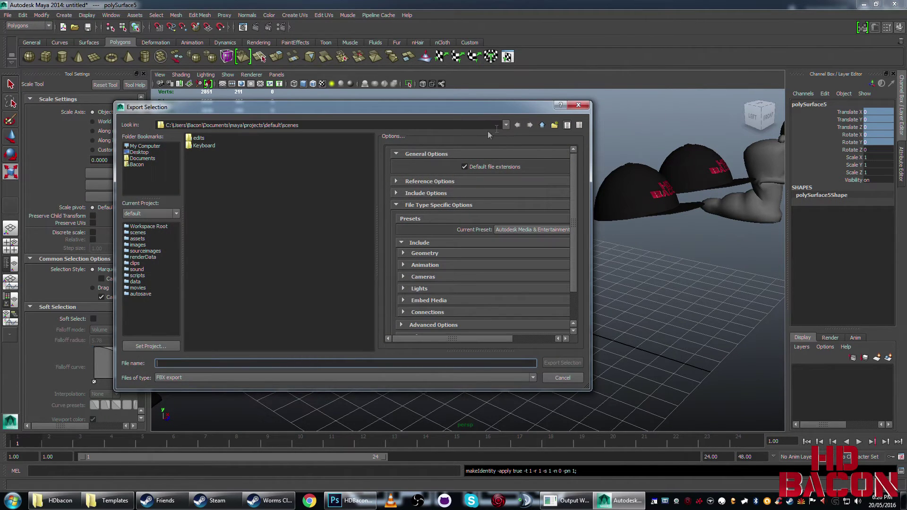
text(E:\Worms Clan Wars Crap\HDbacon)
key(Return)
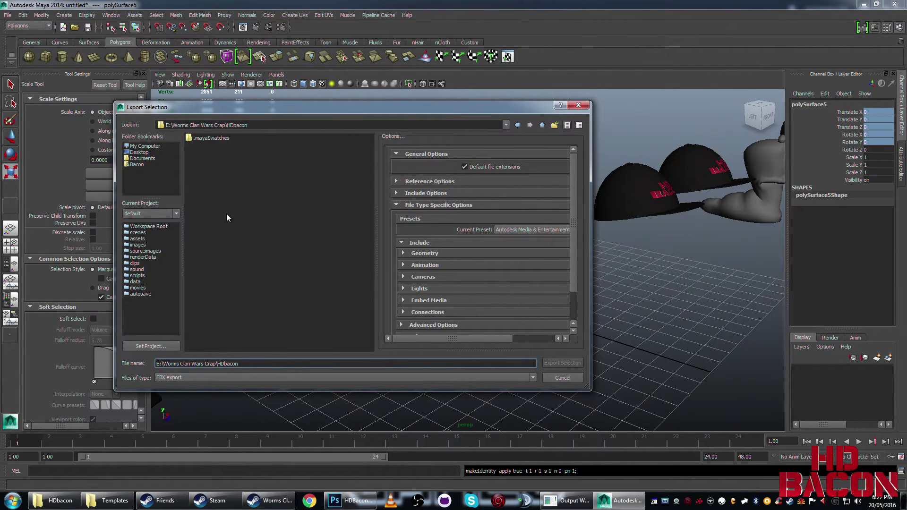
drag(264, 362, 152, 363)
text(Scout)
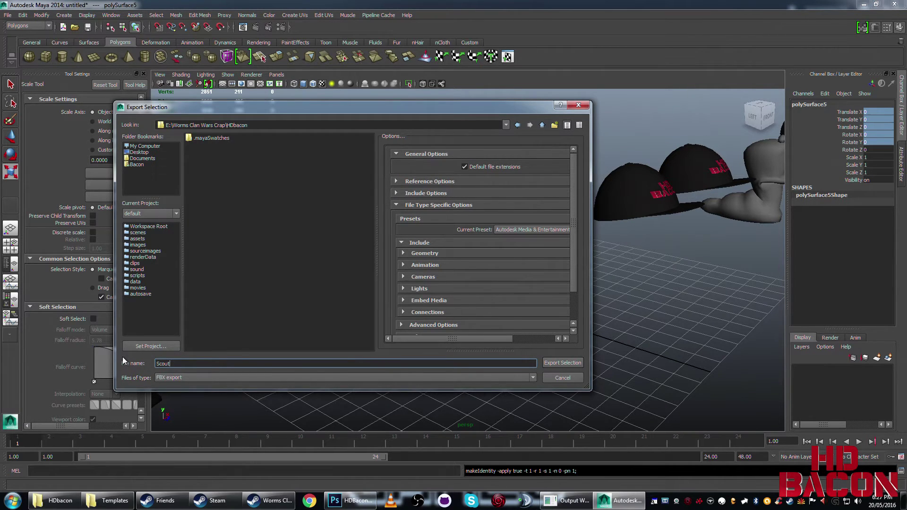
text(Hat)
click(554, 362)
mouse_move(446, 279)
alt+mouse_down()
mouse_move(408, 274)
mouse_move(446, 283)
alt+mouse_up()
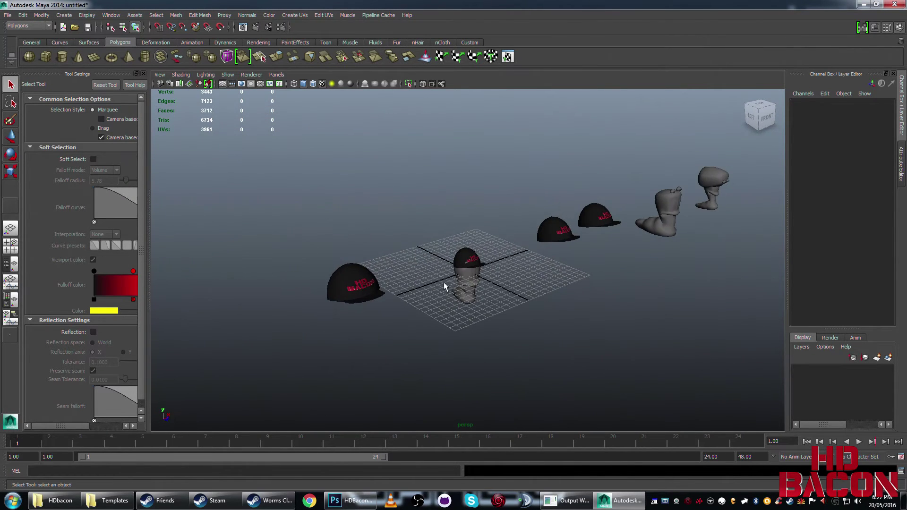
Slide the Scout head aside and centre the Soldier head at Translate X 0.
click(478, 312)
key(w)
drag(496, 266, 262, 342)
click(666, 209)
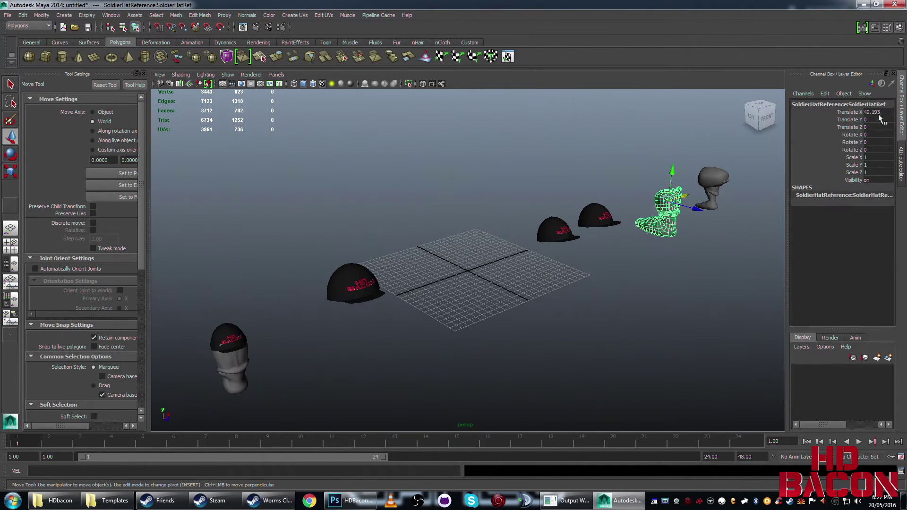
text(0)
key(Return)
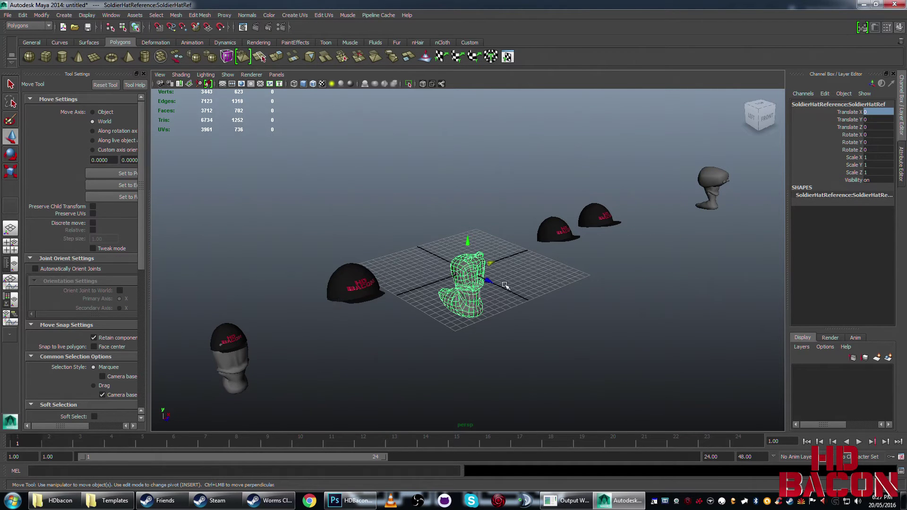
Move a hat to Translate X 0 so it sits on the Soldier head.
click(550, 238)
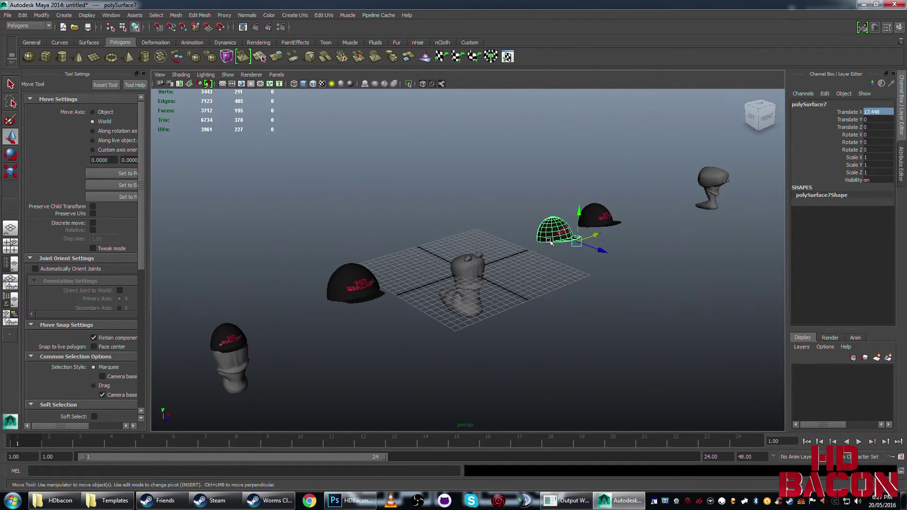
text(0)
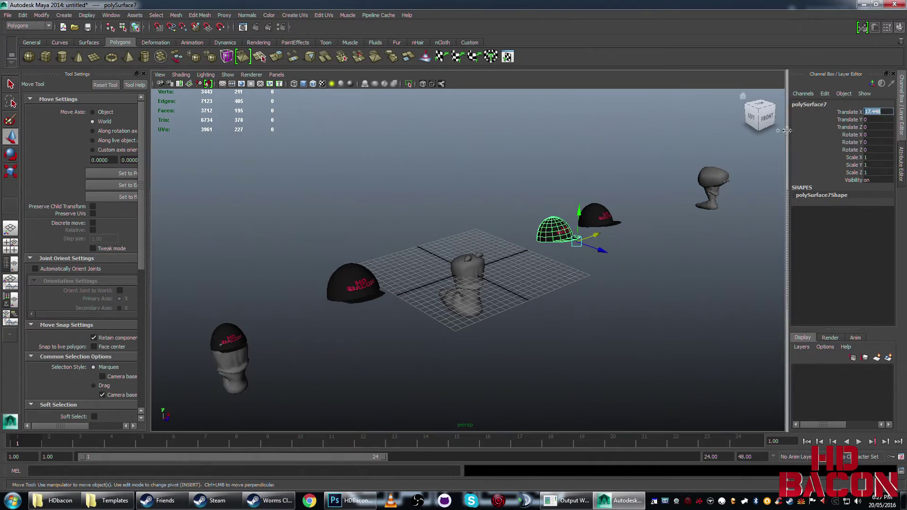
key(Return)
click(581, 300)
mouse_move(581, 300)
alt+mouse_down()
mouse_move(551, 307)
mouse_move(454, 262)
mouse_move(472, 284)
mouse_move(463, 307)
mouse_move(618, 283)
mouse_move(552, 294)
mouse_move(591, 297)
mouse_move(520, 314)
mouse_move(492, 301)
mouse_move(585, 296)
mouse_move(573, 296)
alt+mouse_up()
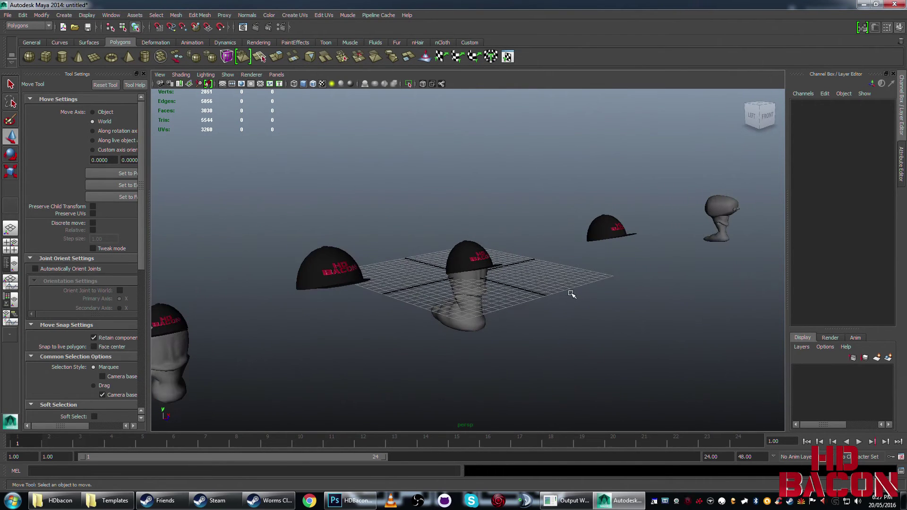
click(351, 277)
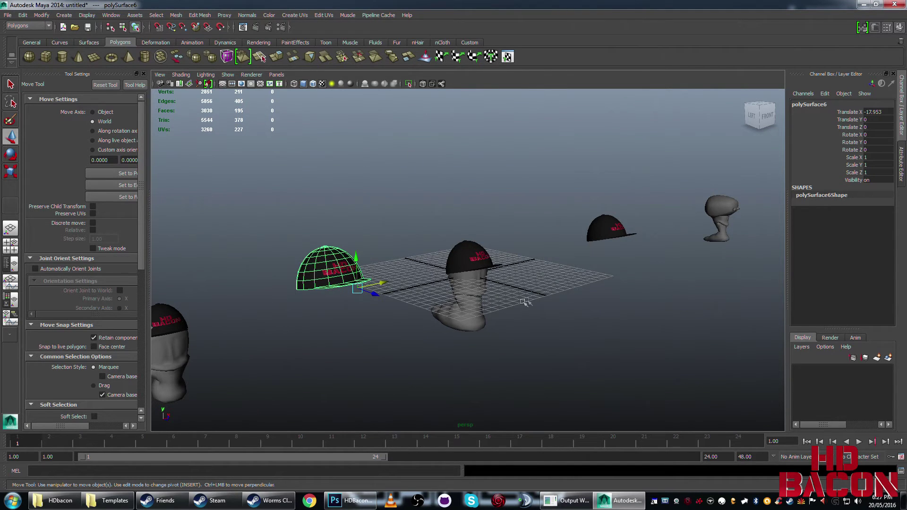
scroll(598, 293, up, 2)
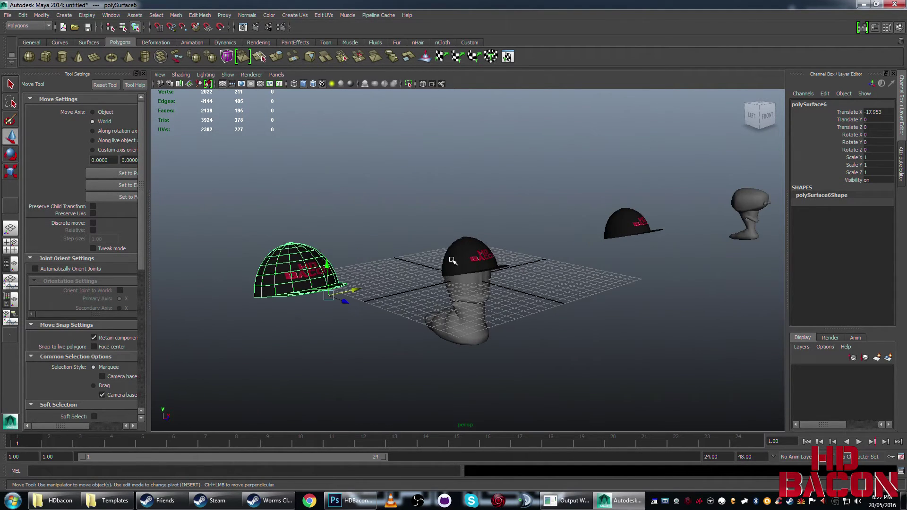
click(468, 265)
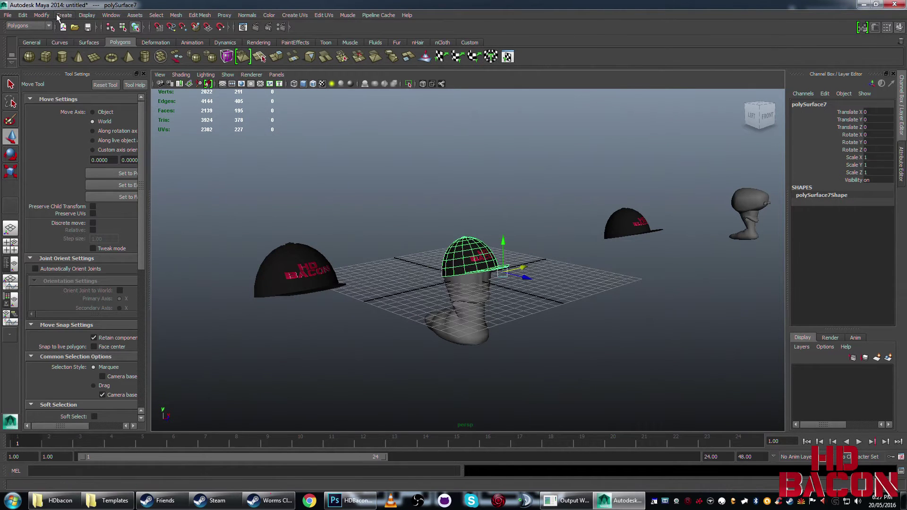
Freeze the Soldier hat's transformations and delete its construction history.
click(42, 15)
click(51, 47)
click(22, 15)
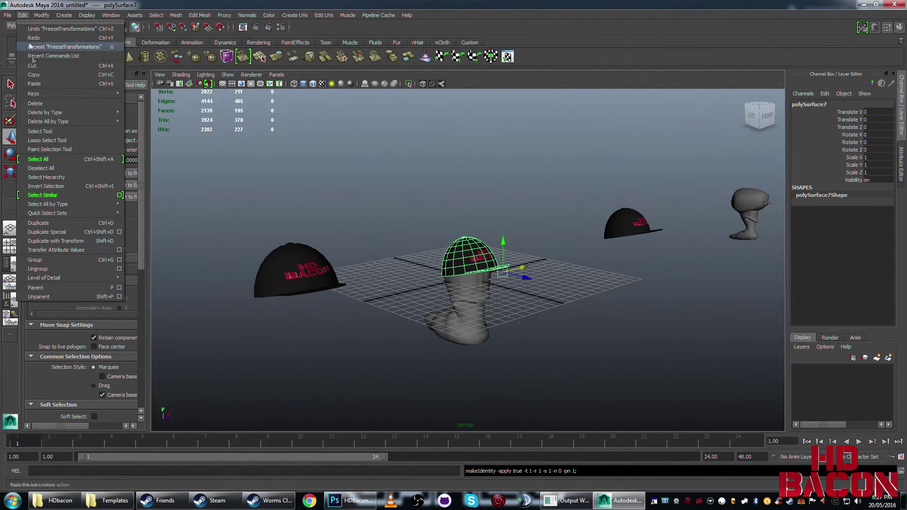
mouse_move(71, 122)
click(144, 127)
Export the selected hat as SoldierHat.fbx to the HDbacon folder.
click(7, 15)
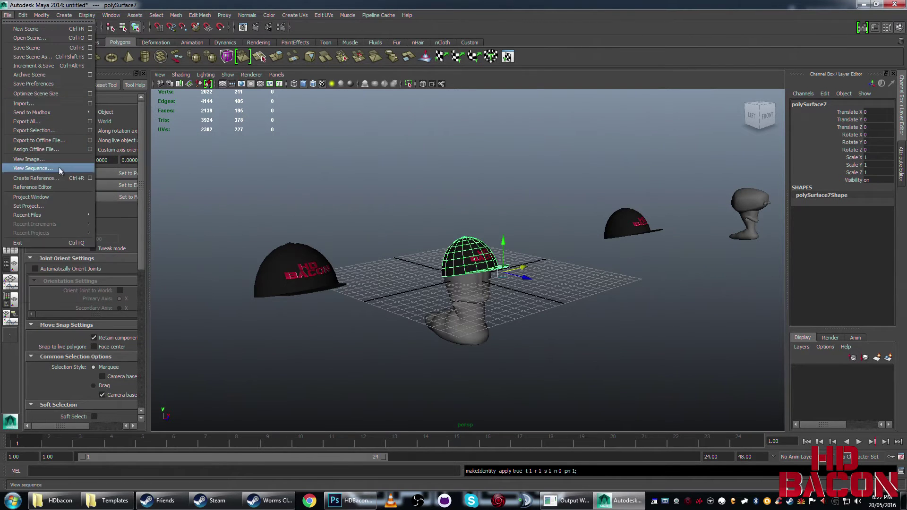
click(34, 130)
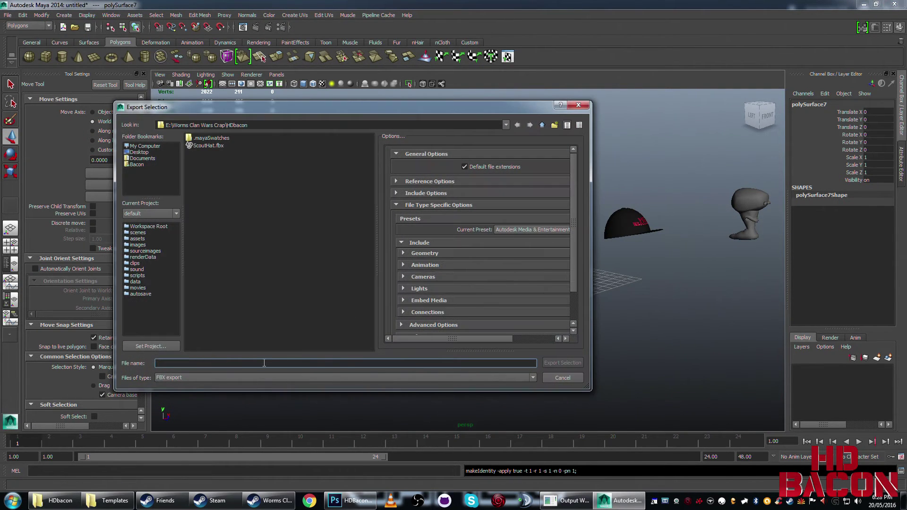
text(SoldierHat)
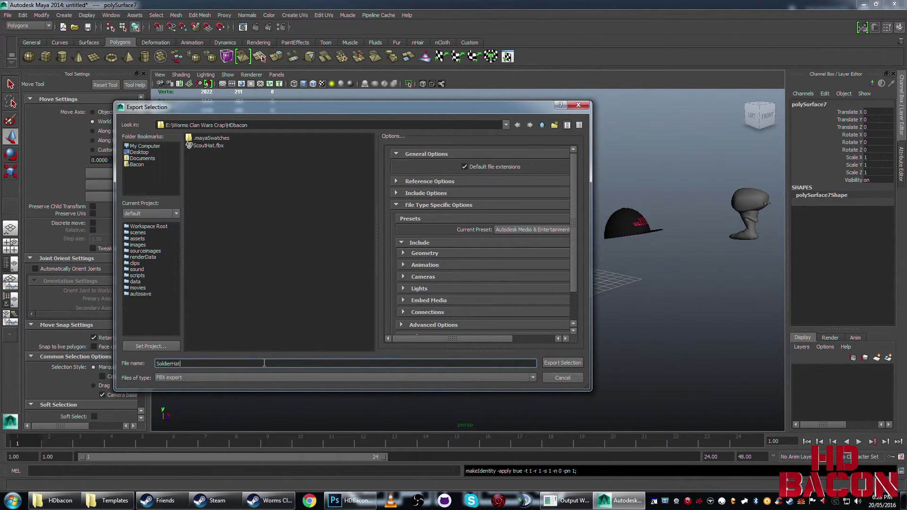
click(562, 363)
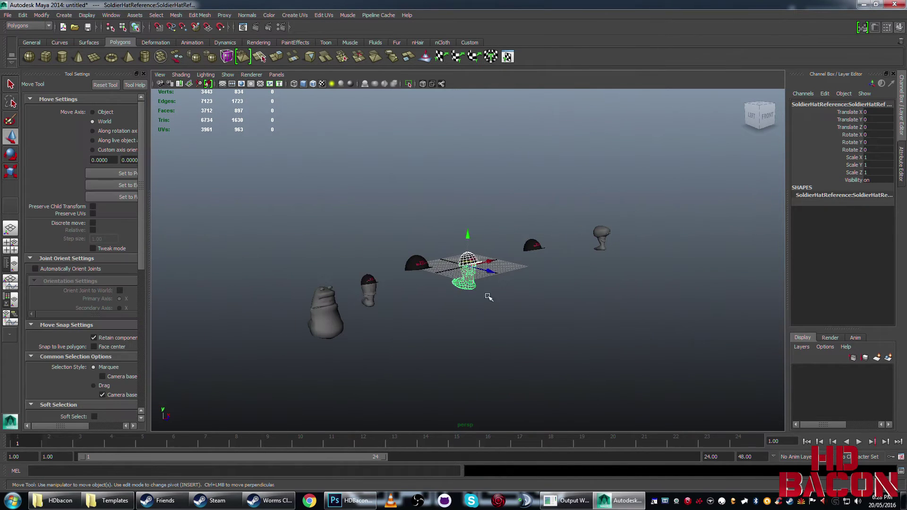
Move the Soldier head away and centre the Scientist head at Translate X 0.
drag(493, 262, 604, 241)
click(603, 239)
double_click(879, 112)
text(0)
key(Return)
Set a hat's Translate X to 0 so it sits on the Scientist egghead.
click(533, 246)
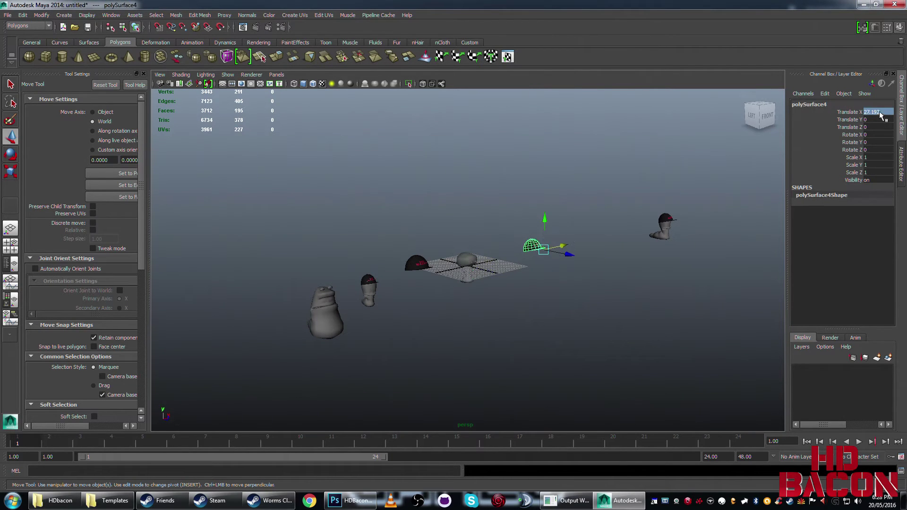
click(420, 271)
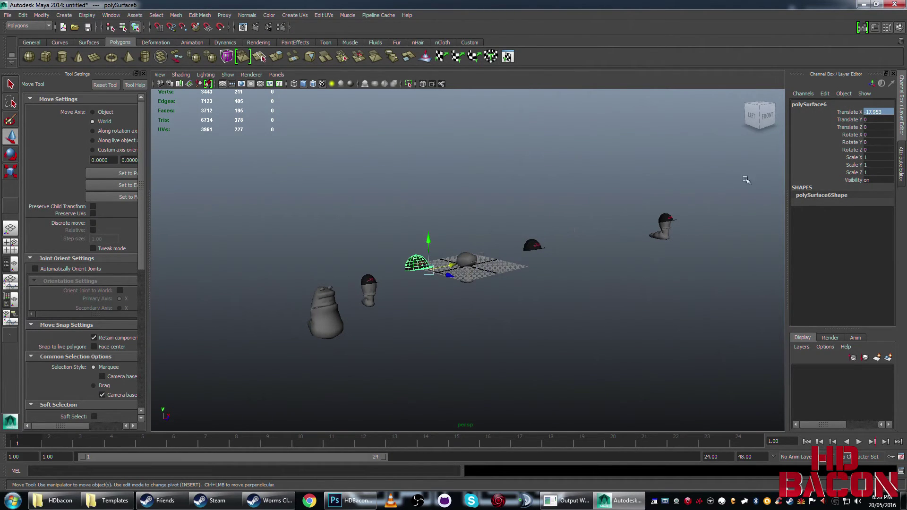
double_click(880, 112)
text(0)
key(Return)
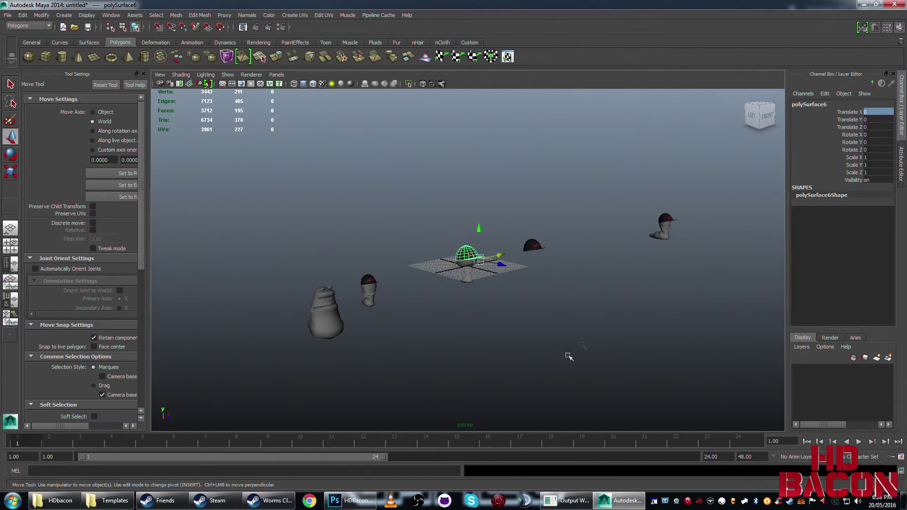
key(f)
click(598, 252)
alt+drag(598, 252, 521, 261)
click(390, 252)
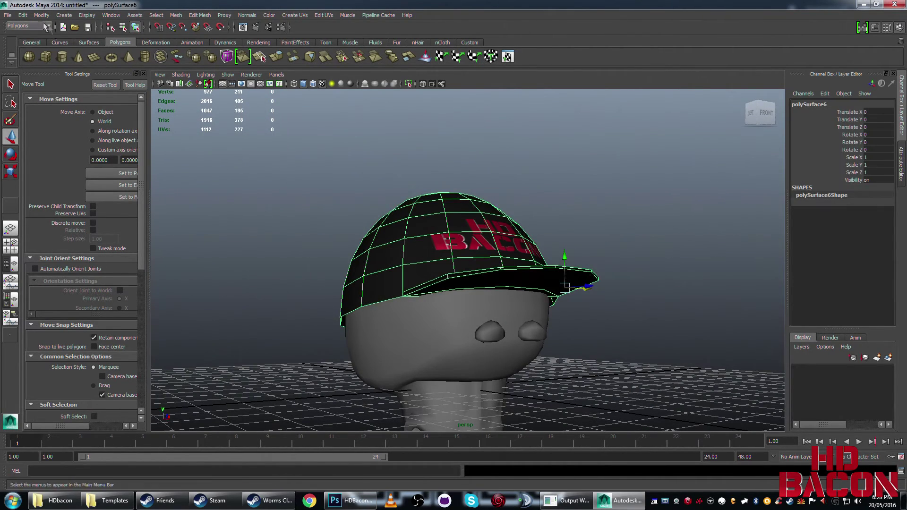
Start exporting the selected hat under the name 'Egghead hat'.
click(9, 16)
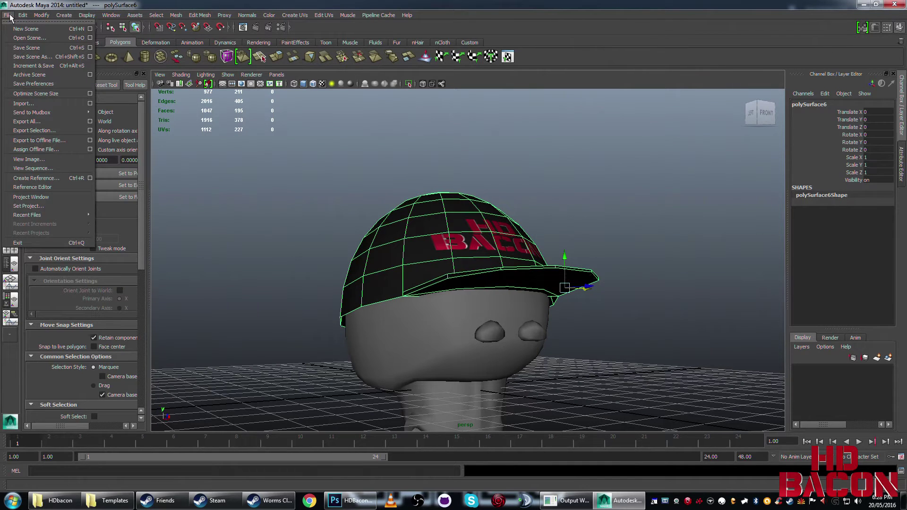
click(42, 134)
text(Egghead )
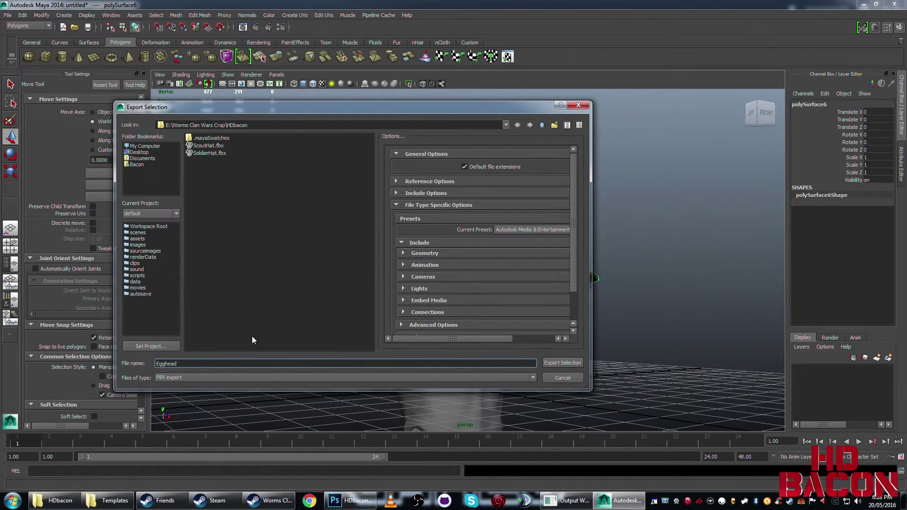
text(hat)
Save Egghead hat.fbx, then move the egghead and its hat aside along X.
click(571, 361)
key(q)
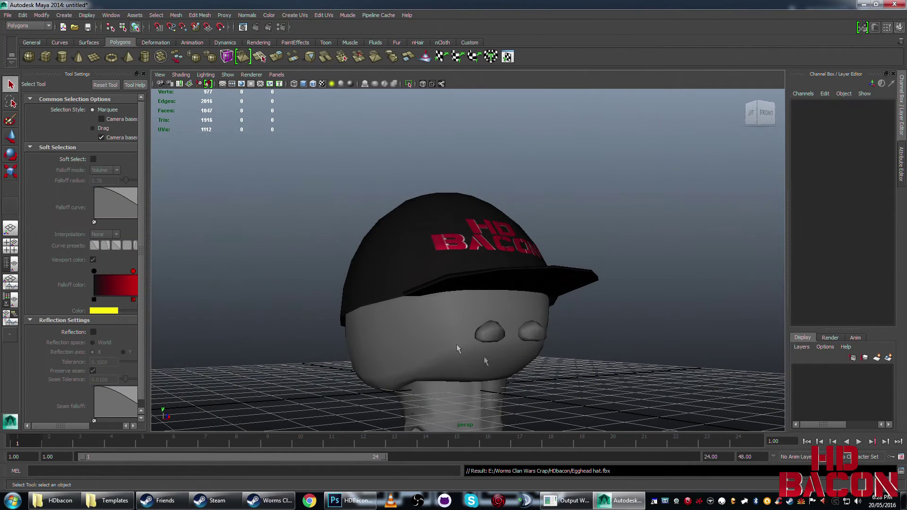
scroll(406, 325, up, 3)
scroll(406, 322, down, 5)
alt+drag(405, 322, 401, 366)
click(466, 262)
scroll(490, 323, down, 2)
key(w)
alt+drag(491, 322, 667, 259)
Set Translate X to 0 for the Heavy head and the small hat, centring both at the origin.
click(208, 321)
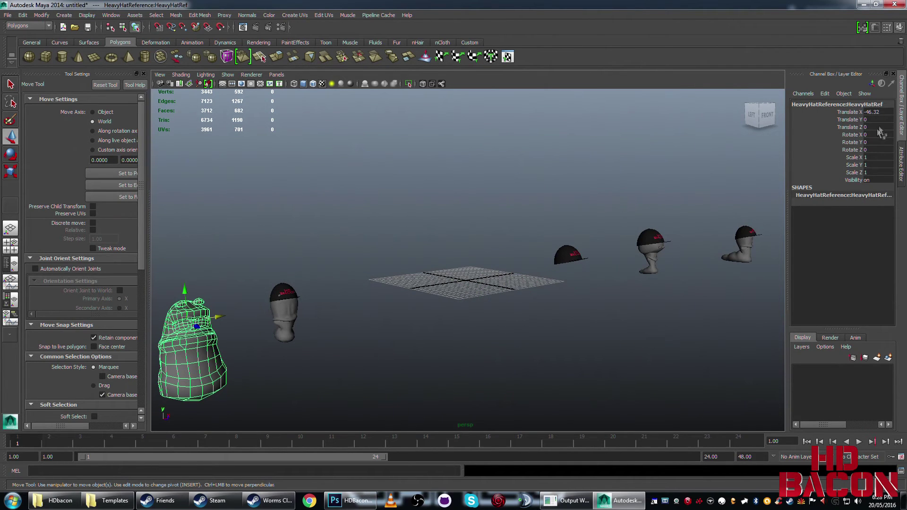
click(878, 112)
text(0)
key(Return)
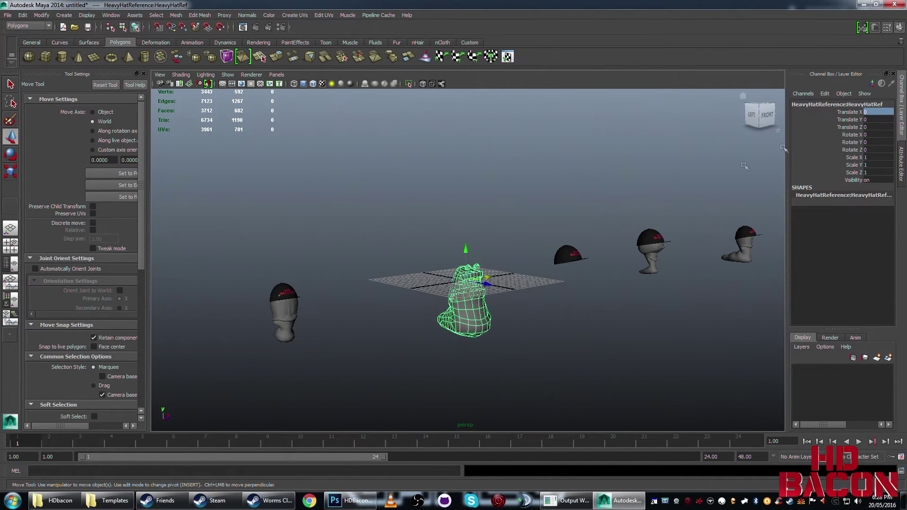
click(570, 256)
click(879, 112)
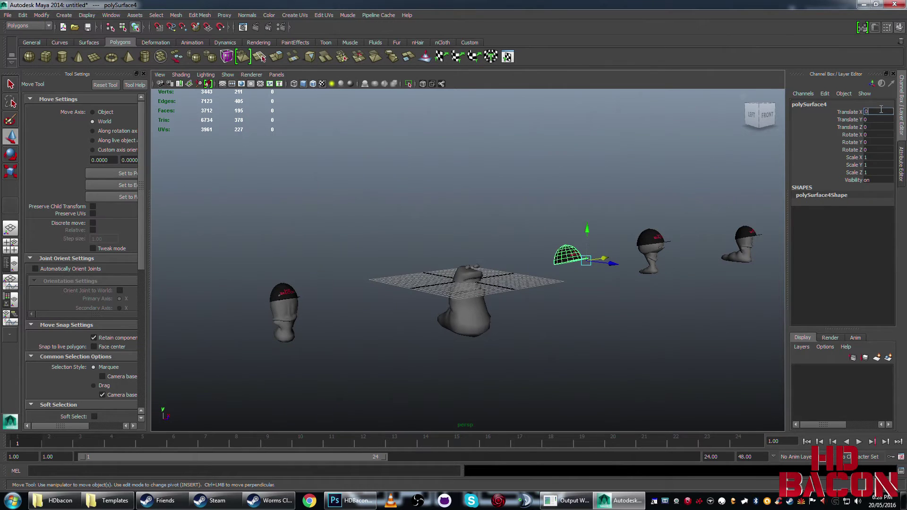
text(0)
key(Return)
Export only the selected hat as Heavyhat.fbx into the HDbacon folder.
click(8, 15)
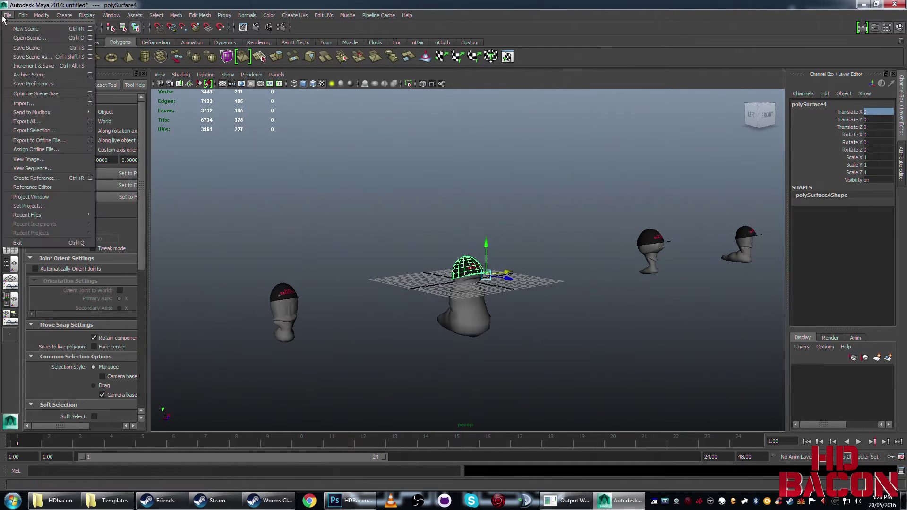
click(44, 132)
text(Heavyhat)
click(560, 362)
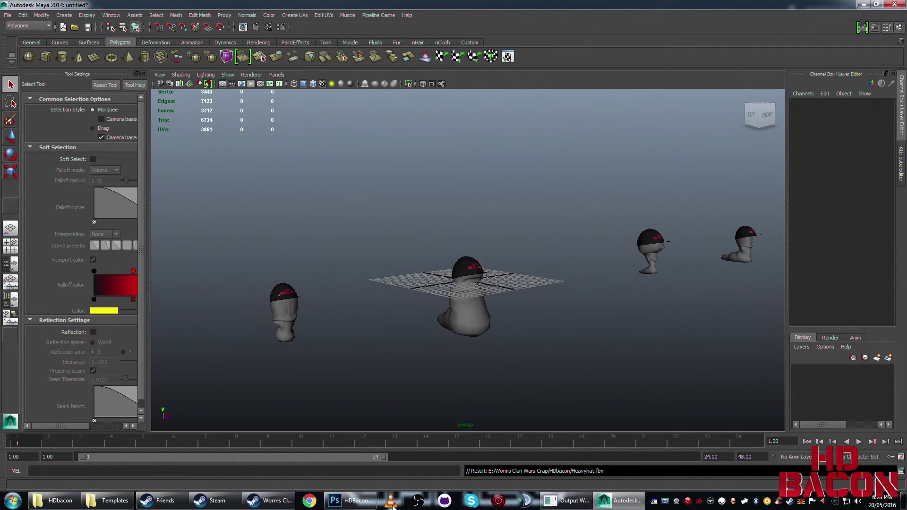
Close Photoshop without saving HDBacon.tga.
right_click(359, 502)
click(352, 477)
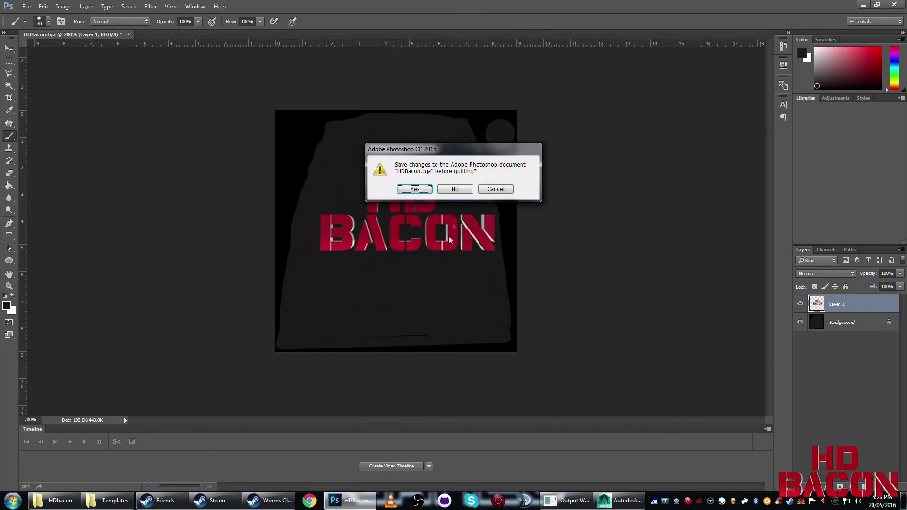
click(456, 189)
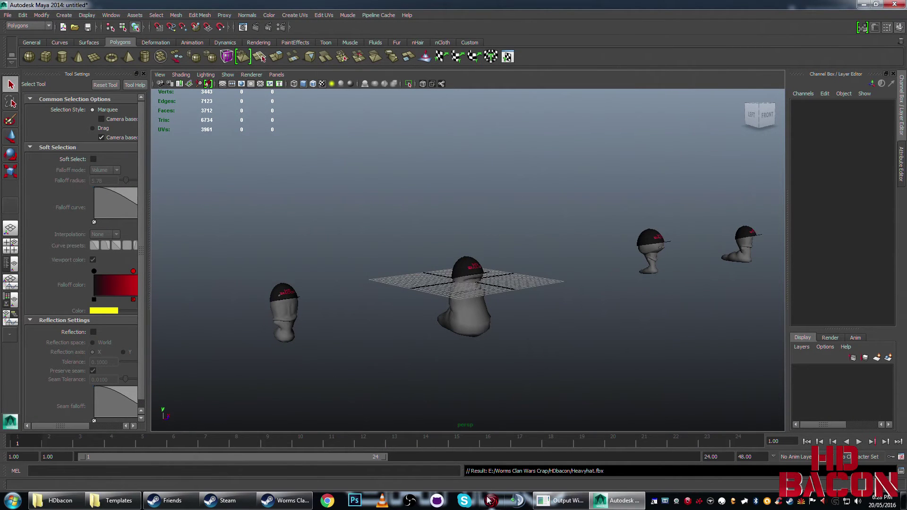
Dismiss the editor Properties dialog and launch Worms Clan Wars Editor from the Steam Library.
mouse_move(286, 500)
click(331, 453)
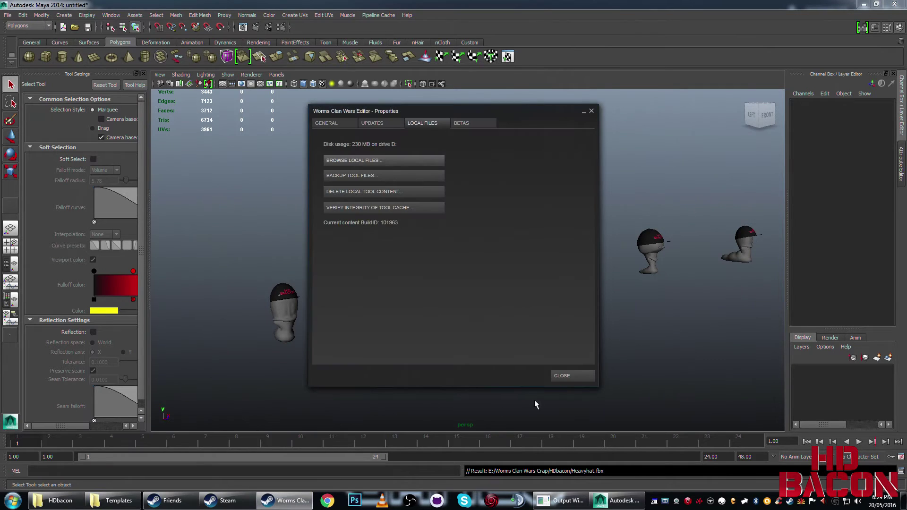
click(565, 376)
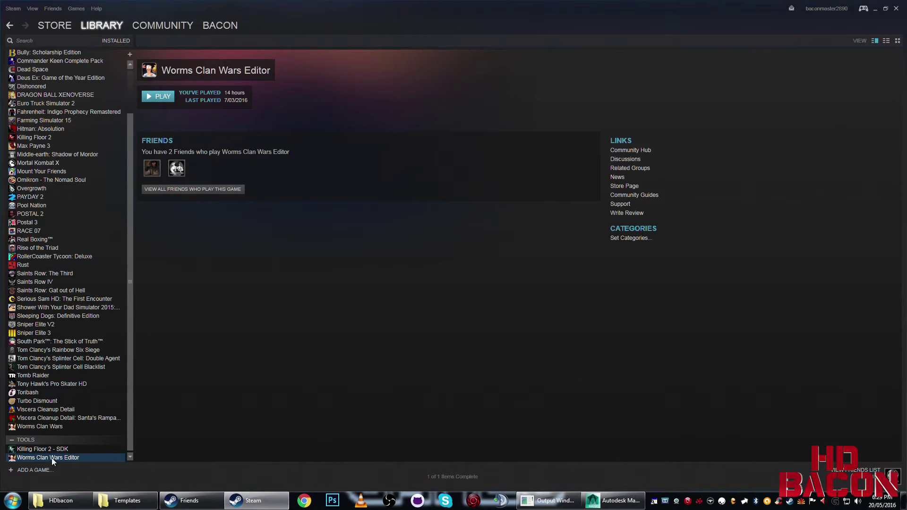
double_click(55, 458)
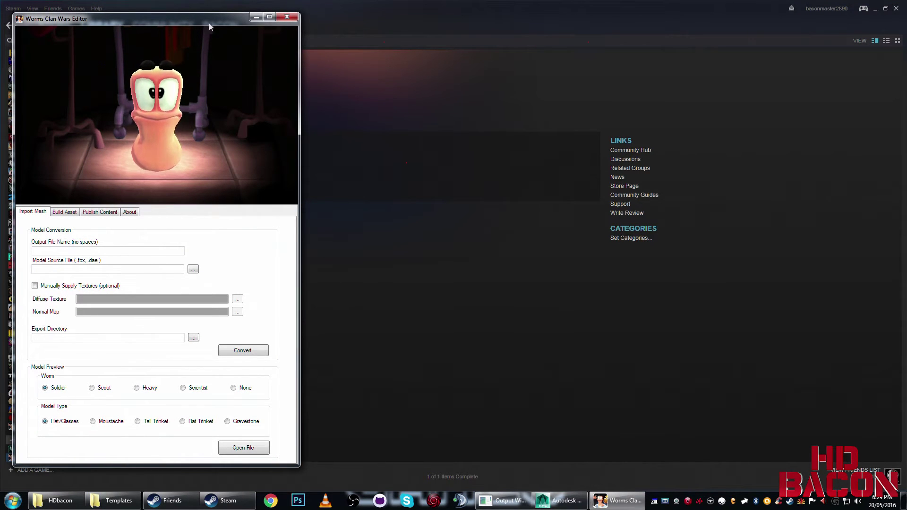
Load HDbacon\SoldierHat.fbx as the Model Source File.
drag(209, 25, 516, 34)
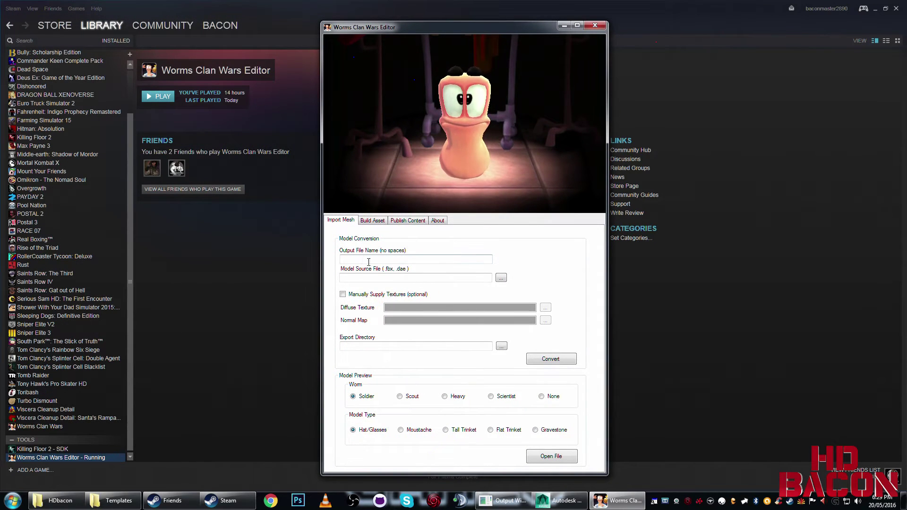
click(500, 280)
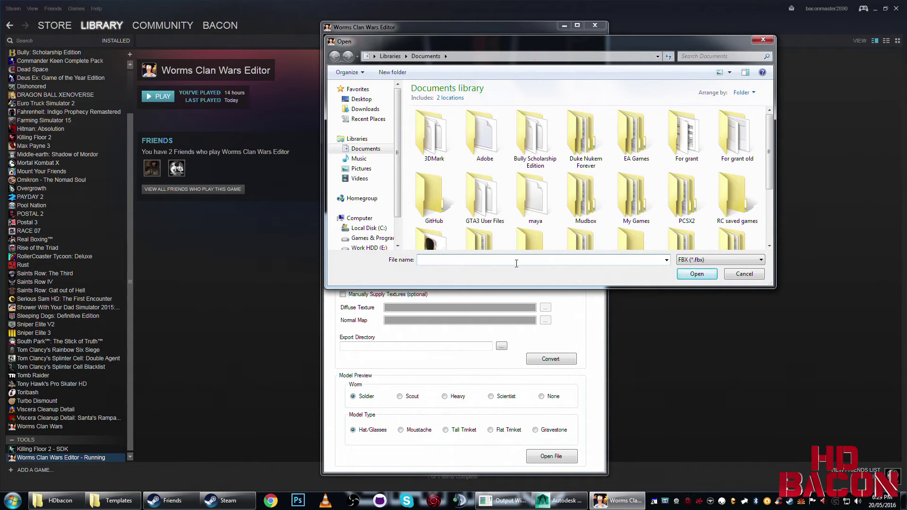
text(E:\Worms Clan Wars Crap\HDbacon)
click(697, 278)
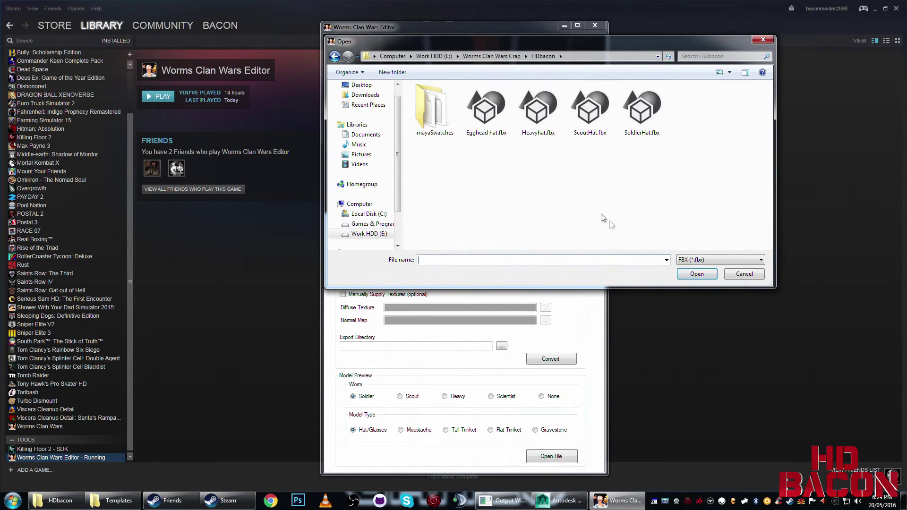
double_click(637, 116)
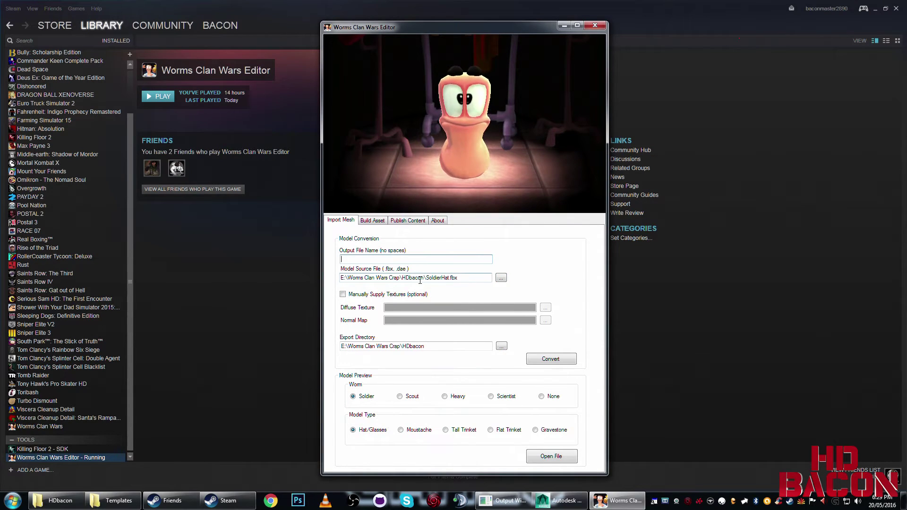
Name the output SoldierHat, leave manual textures off, convert it, and select the output name for replacing.
text(Sol)
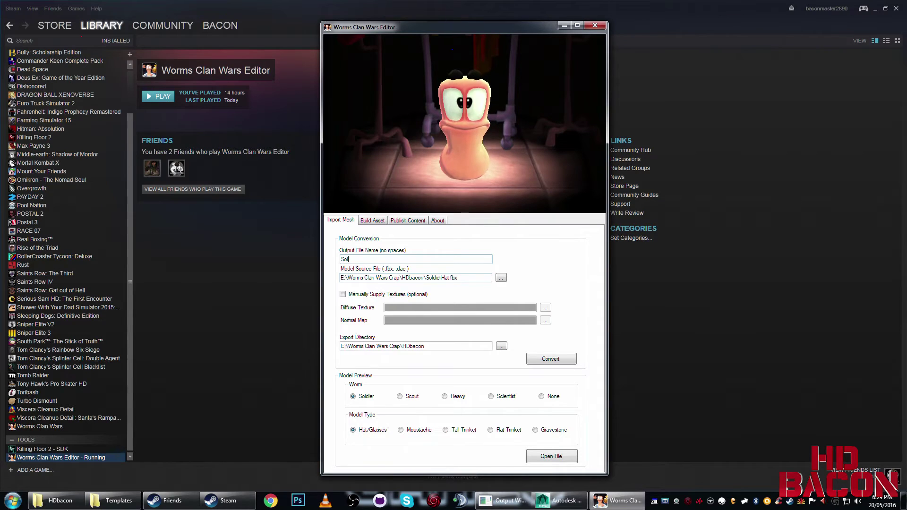
text(dier)
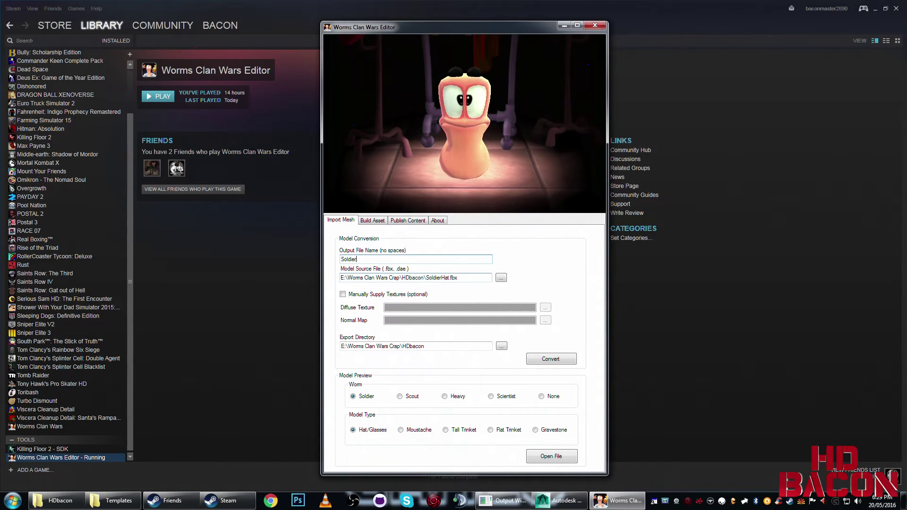
text(Hat)
click(343, 294)
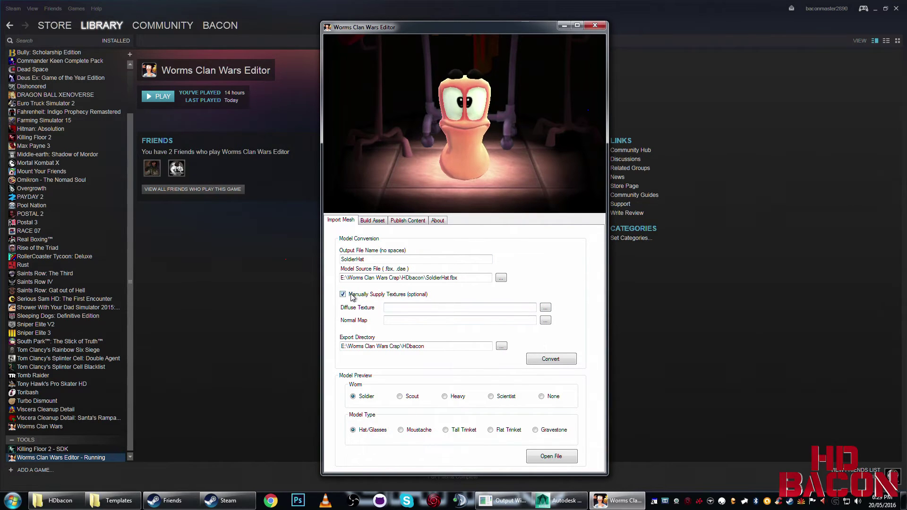
click(351, 296)
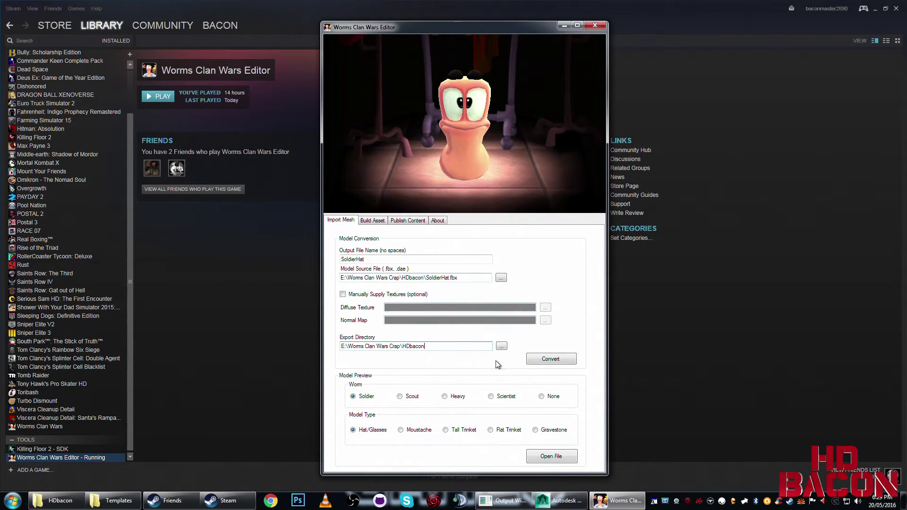
click(549, 359)
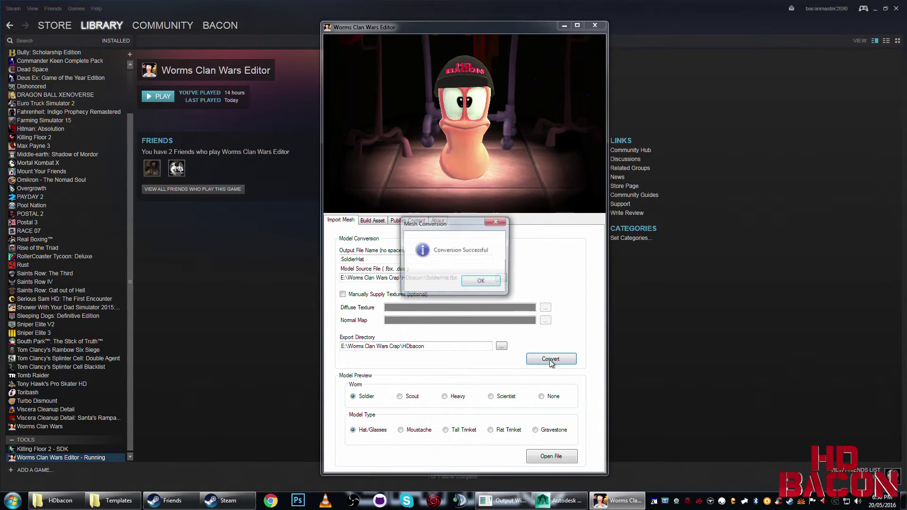
click(481, 281)
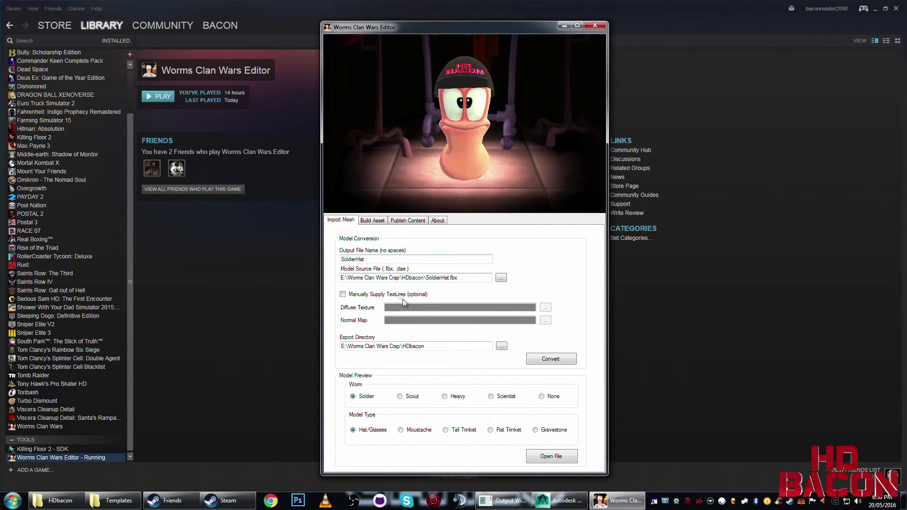
drag(373, 260, 335, 259)
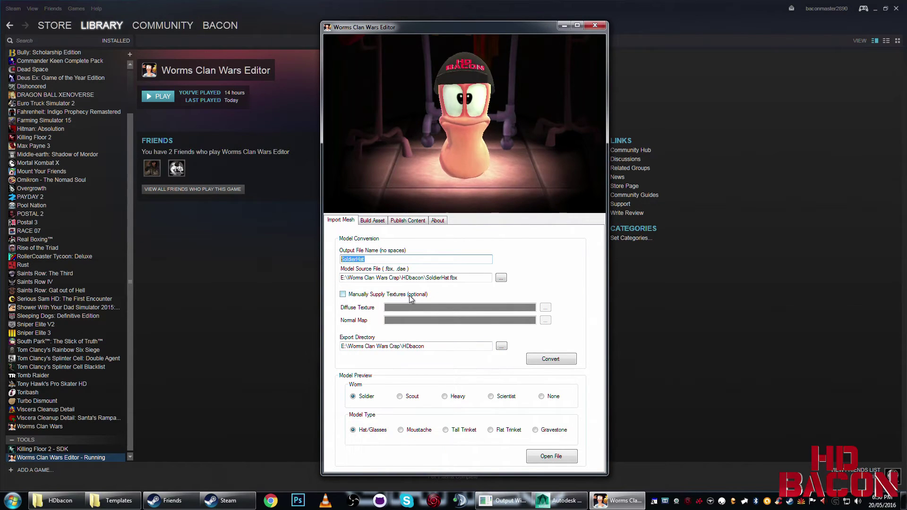
Load Egghead hat.fbx as the source and name the output EggheadHat.
click(501, 277)
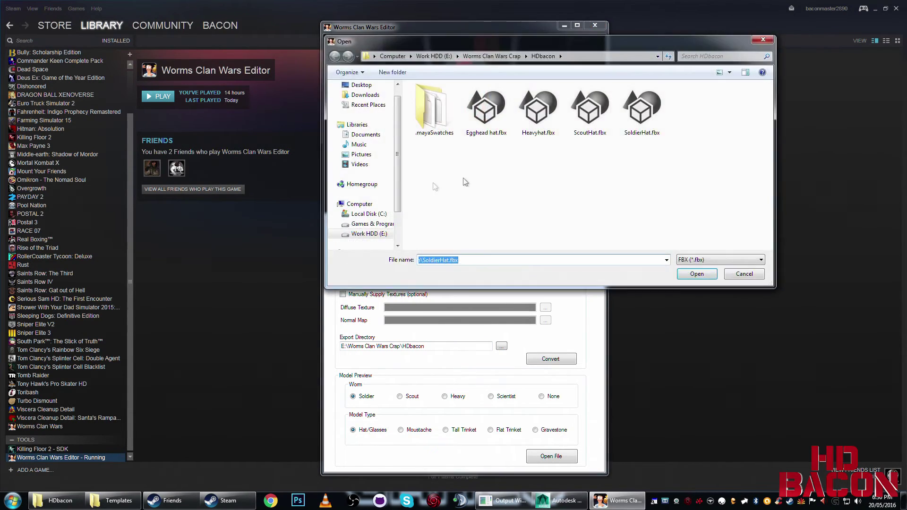
double_click(486, 111)
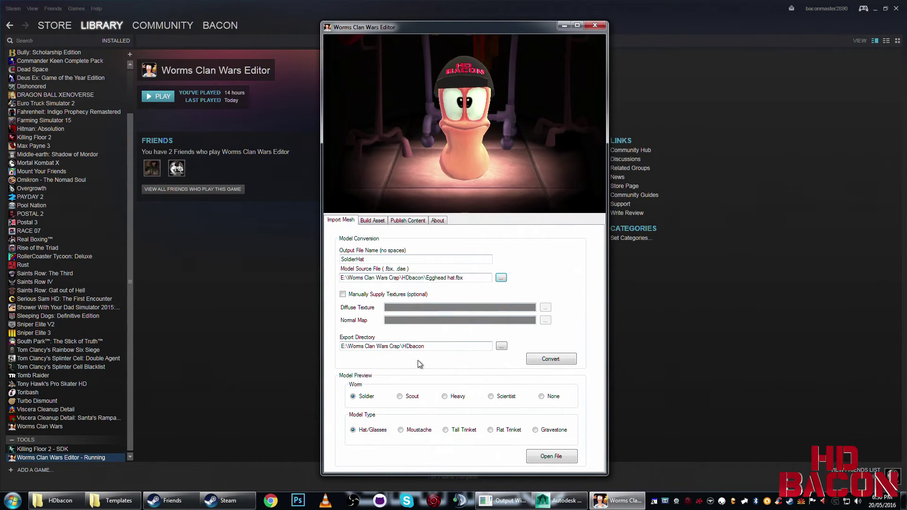
double_click(352, 259)
text(EggheadHat)
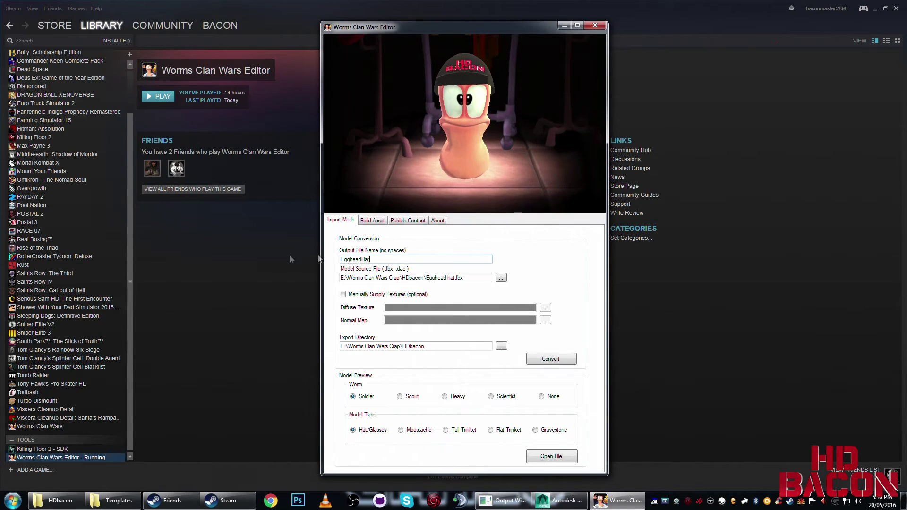
Convert it previewed on the Scientist worm, then rename the output to HeavyHat.
click(492, 397)
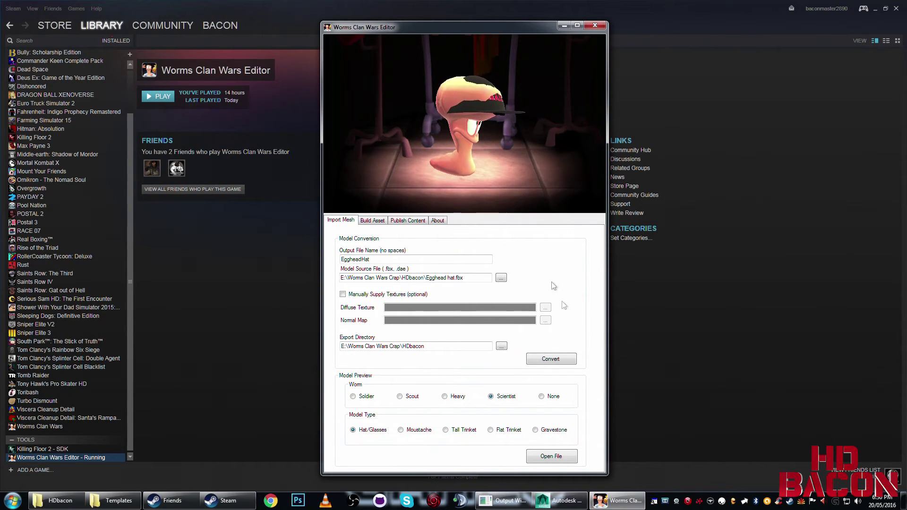
click(557, 359)
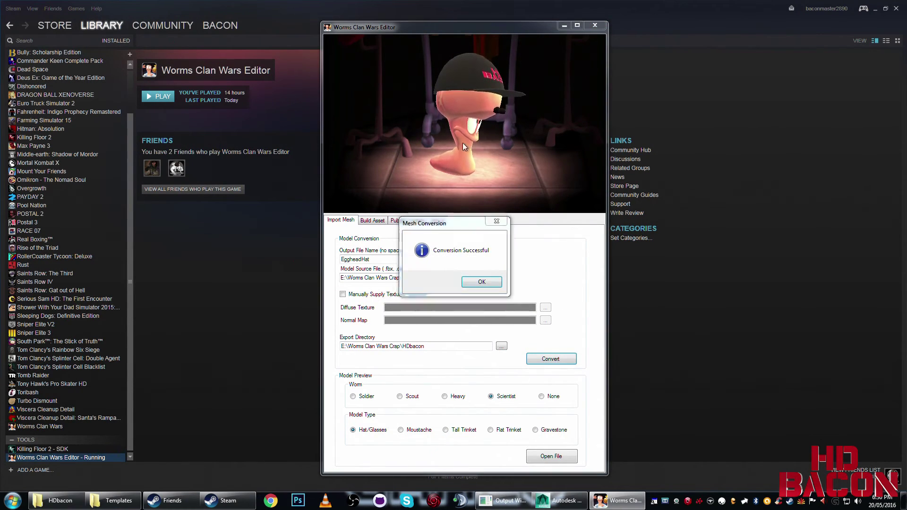
key(Return)
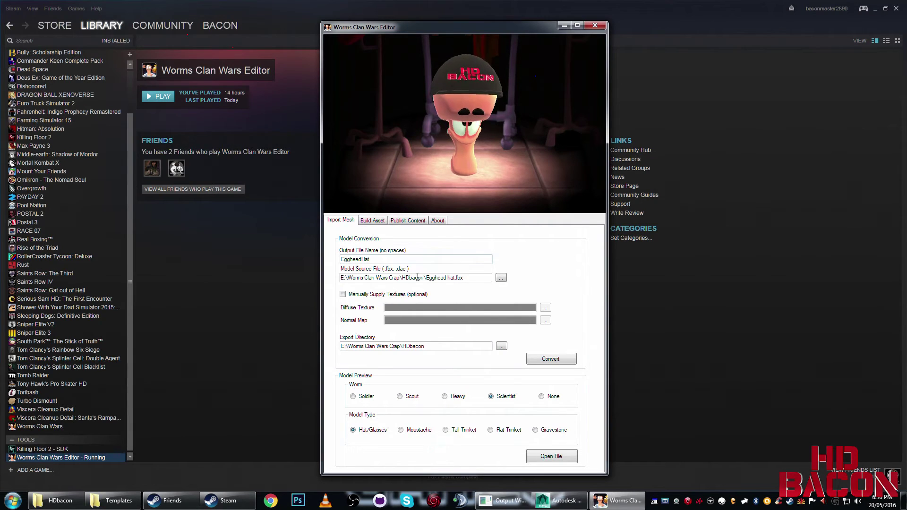
drag(394, 258, 242, 260)
text(HeavyHat)
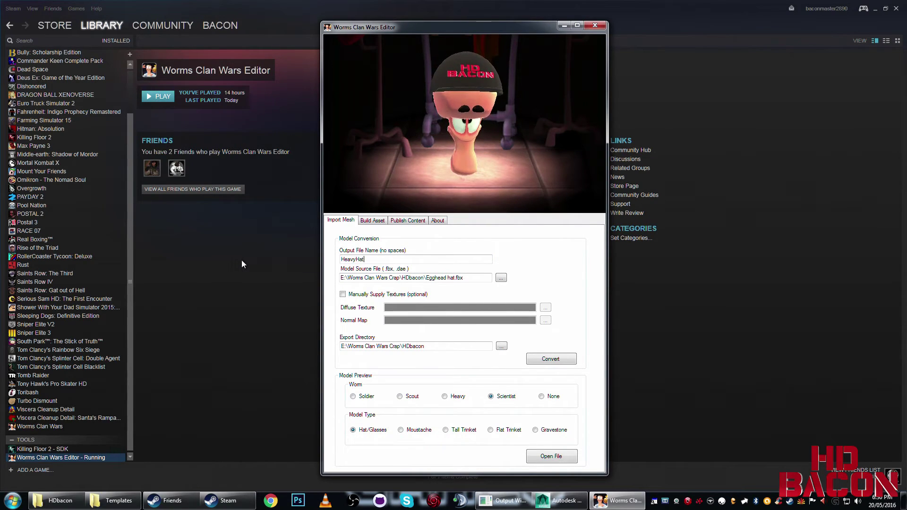
Convert Heavyhat.fbx as HeavyHat, previewed on the Heavy worm.
click(501, 278)
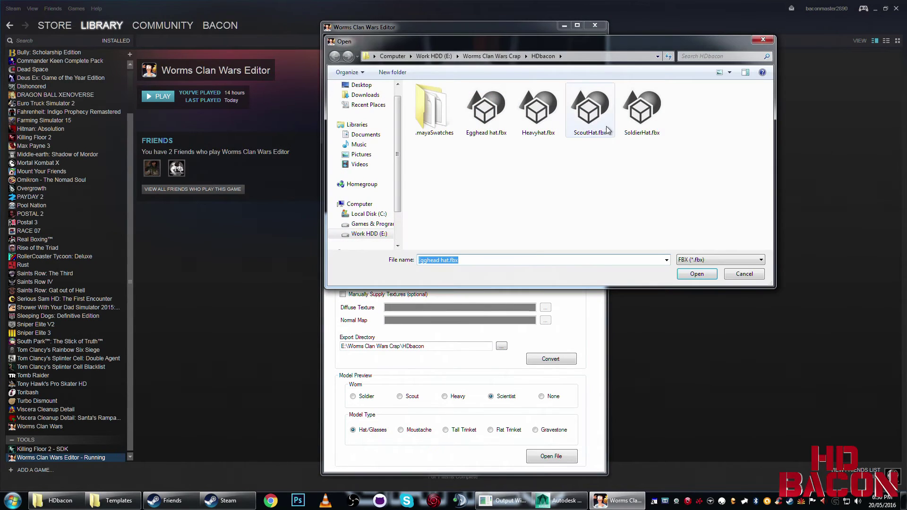
double_click(539, 111)
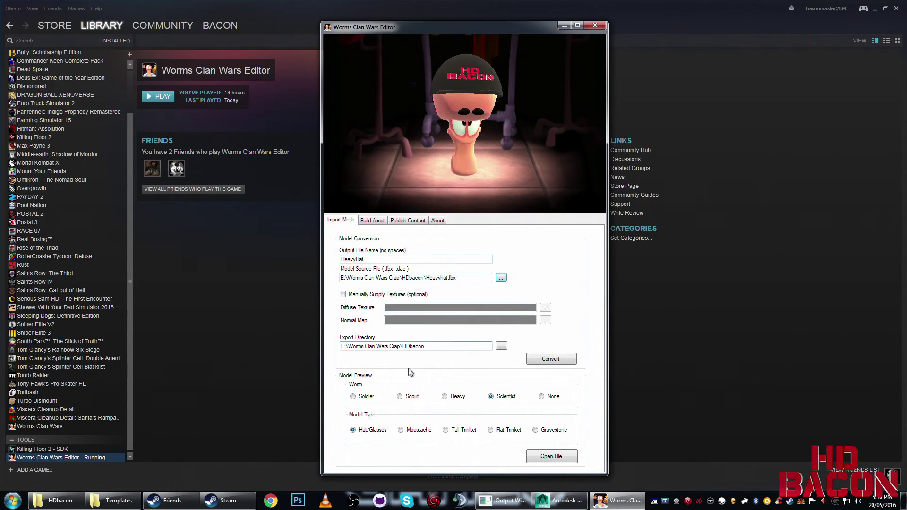
click(444, 397)
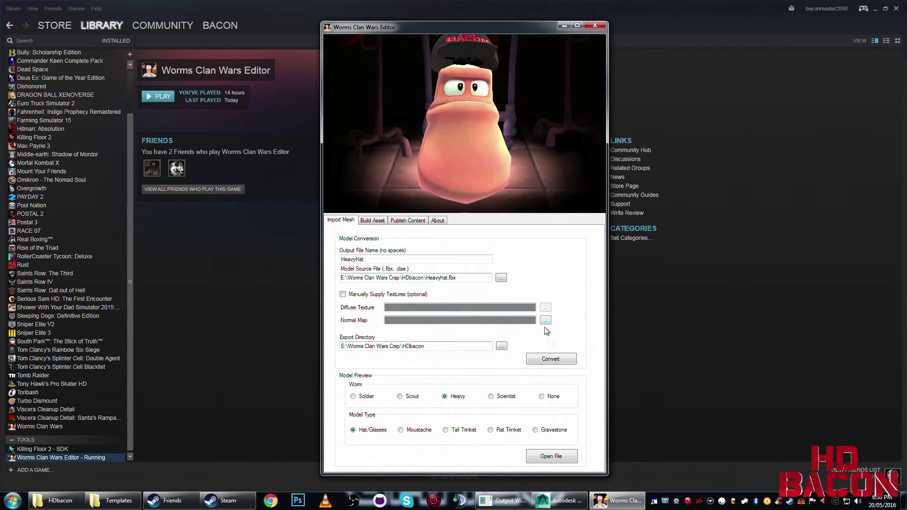
click(552, 359)
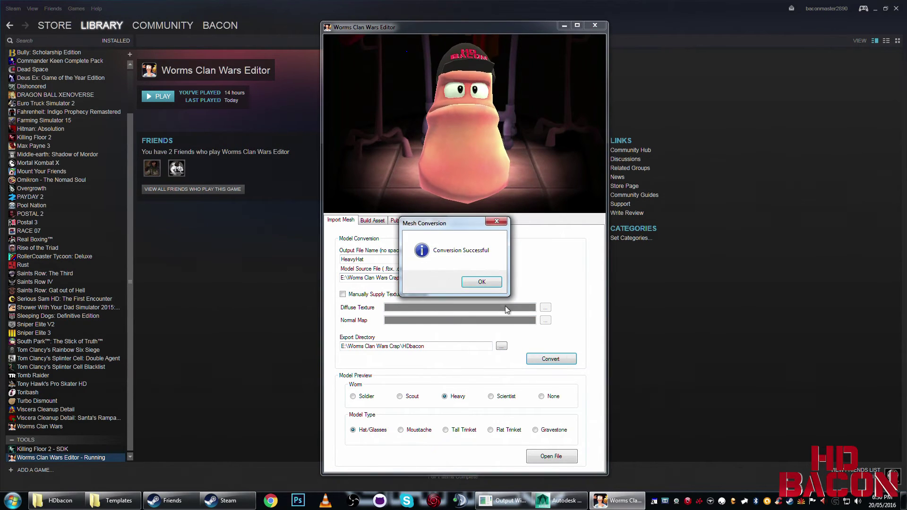
click(486, 282)
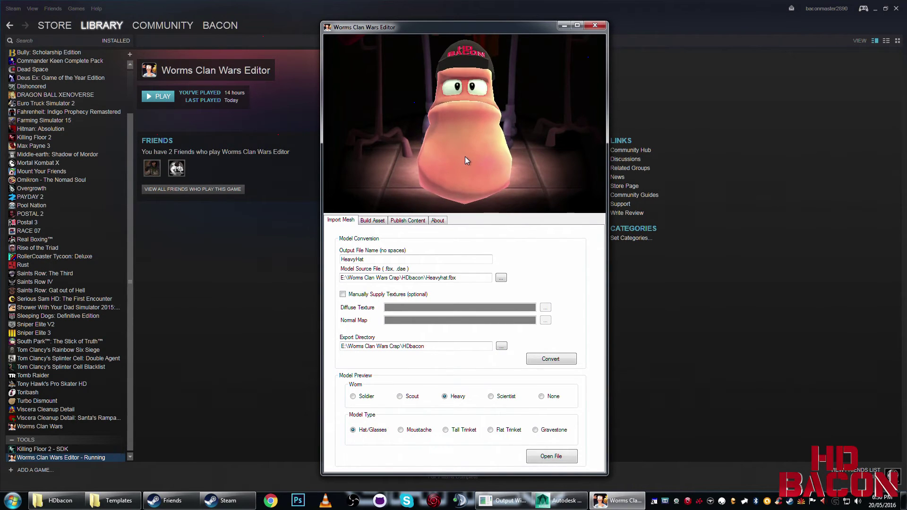
Convert ScoutHat.fbx as ScoutHat, previewed on the Scout worm.
click(400, 396)
drag(409, 259, 276, 258)
text(ScoutHat)
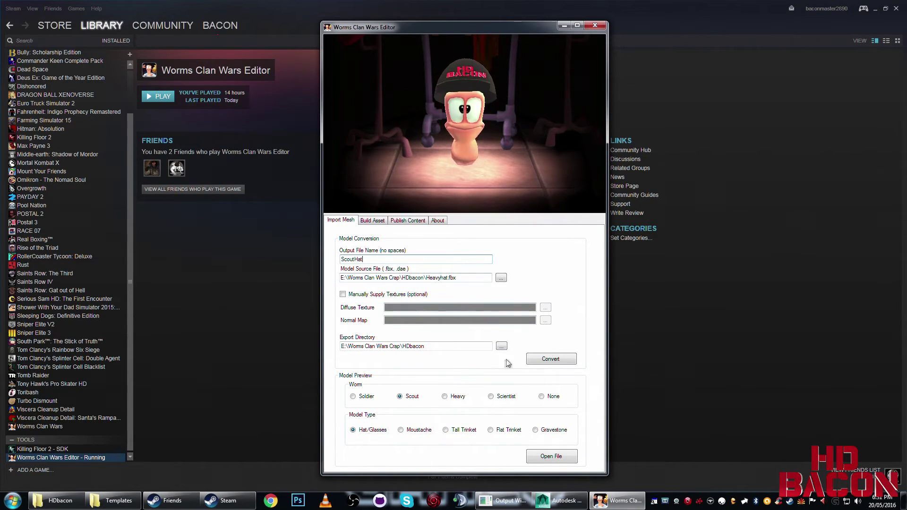
click(501, 278)
click(596, 117)
double_click(596, 117)
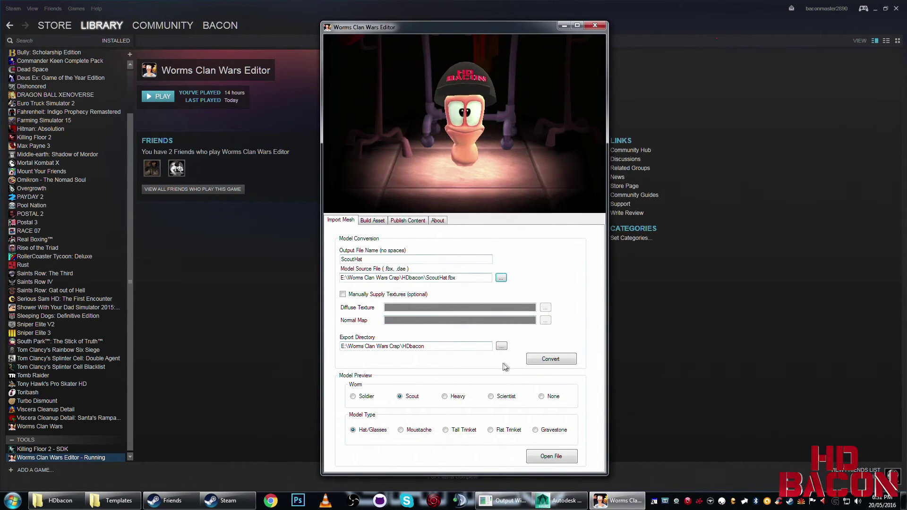
click(551, 359)
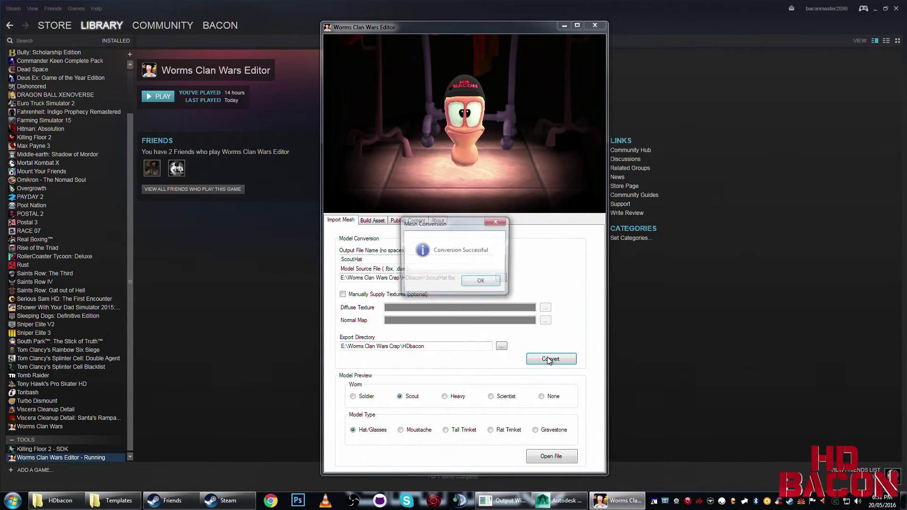
click(482, 282)
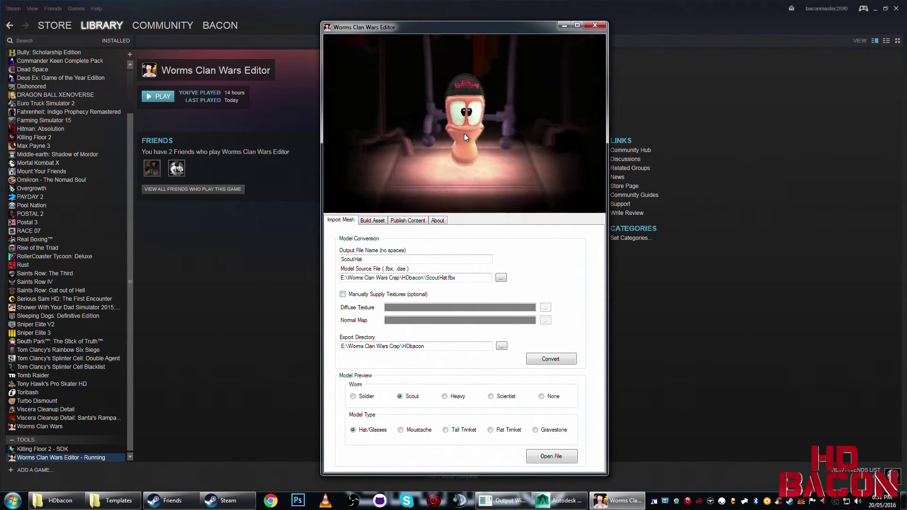
On the Build Asset tab, set the Asset Type to Hat.
click(372, 221)
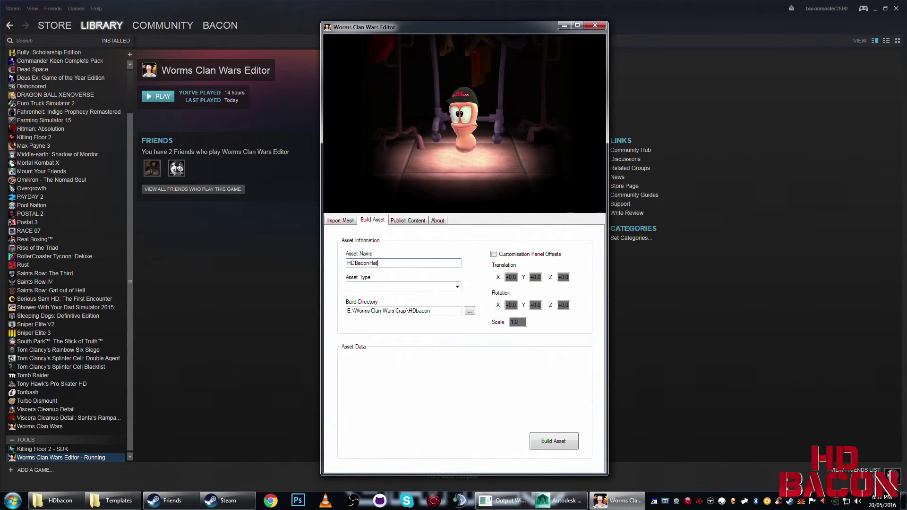
click(460, 286)
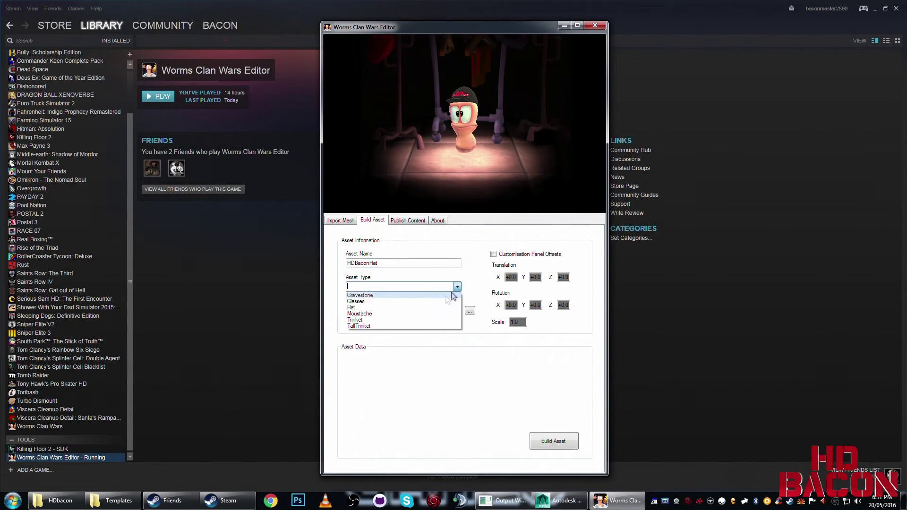
click(369, 308)
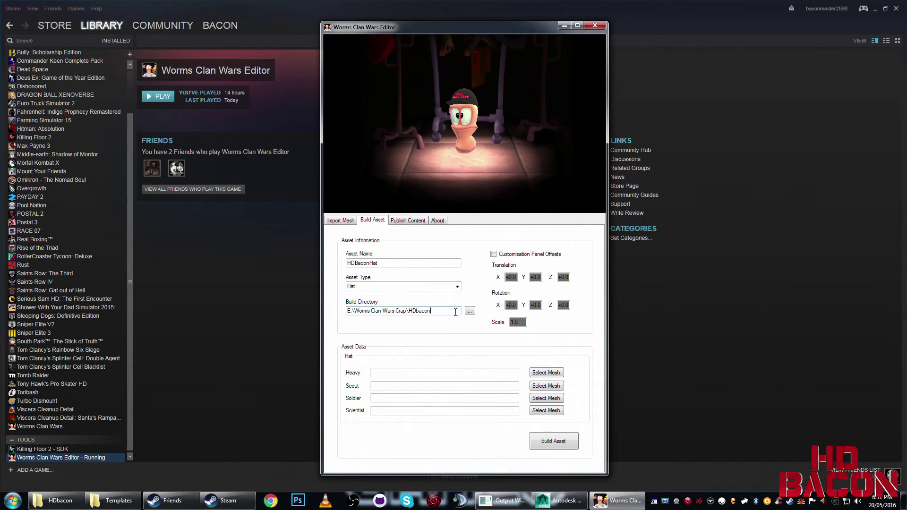
Assign HeavyHat, ScoutHat, SoldierHat and EggheadHat .xom meshes to Heavy, Scout, Soldier and Scientist worms.
click(541, 374)
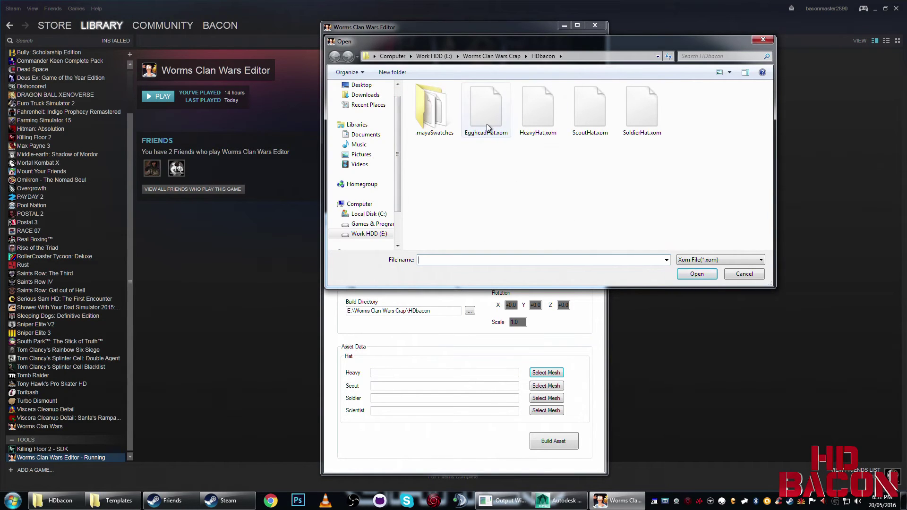
double_click(538, 112)
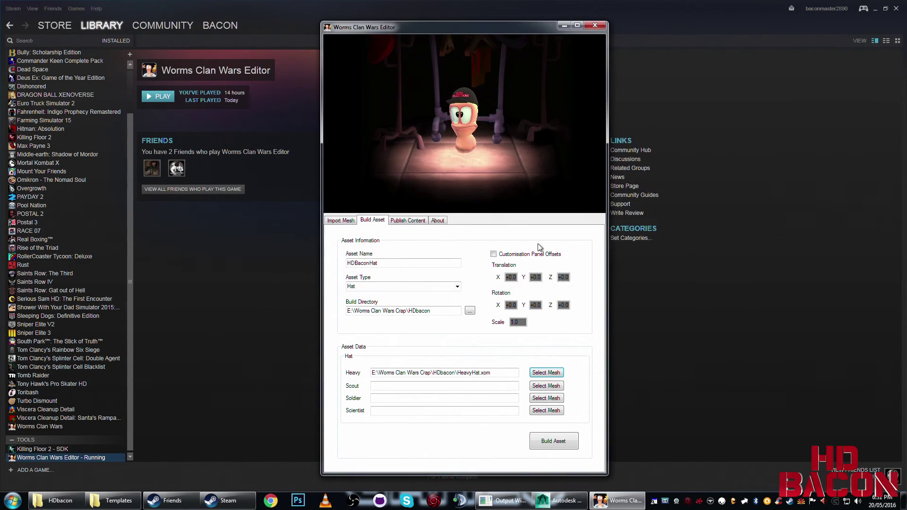
click(547, 385)
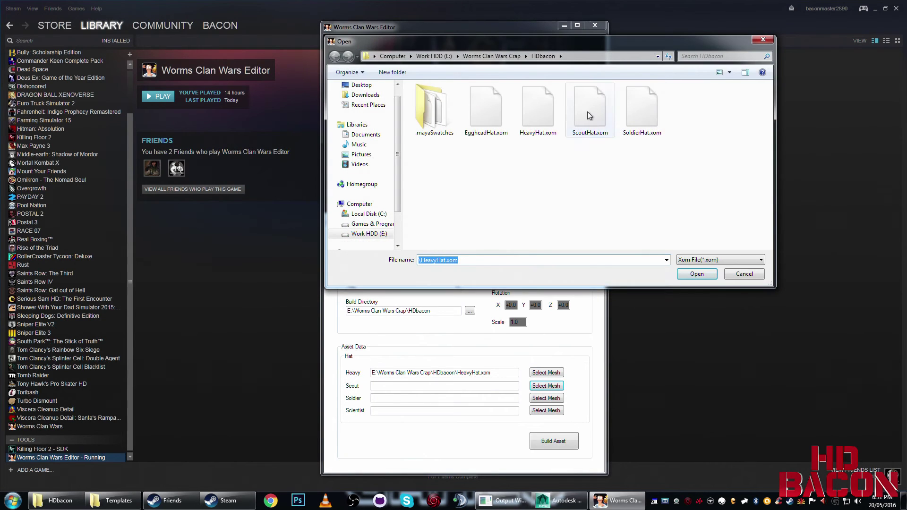
double_click(587, 112)
click(546, 398)
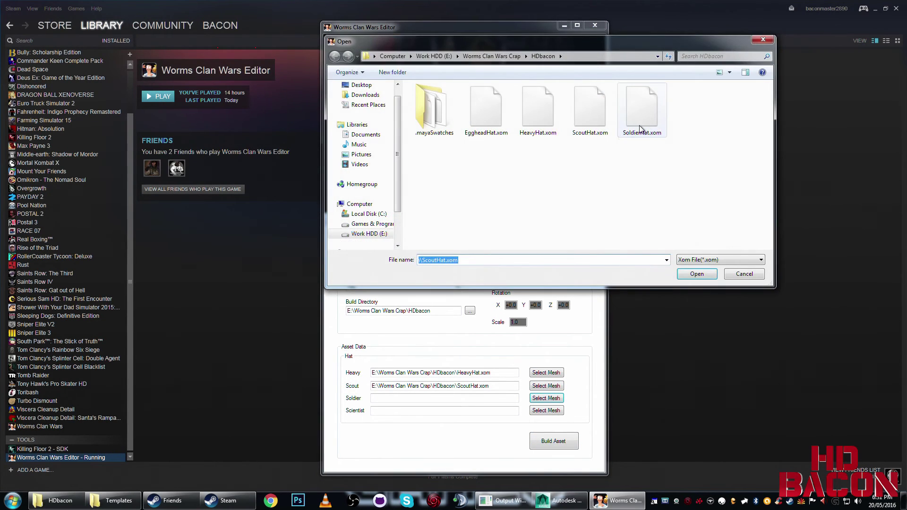
double_click(640, 113)
click(537, 412)
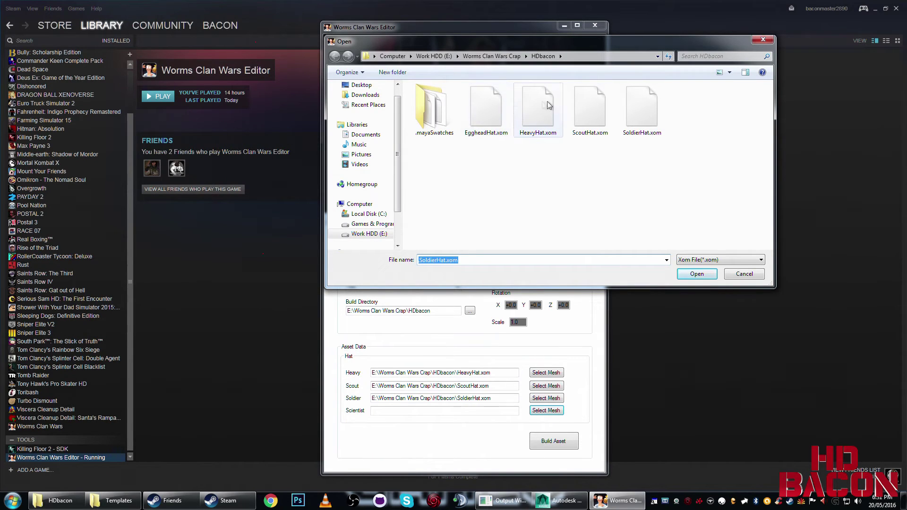
double_click(633, 109)
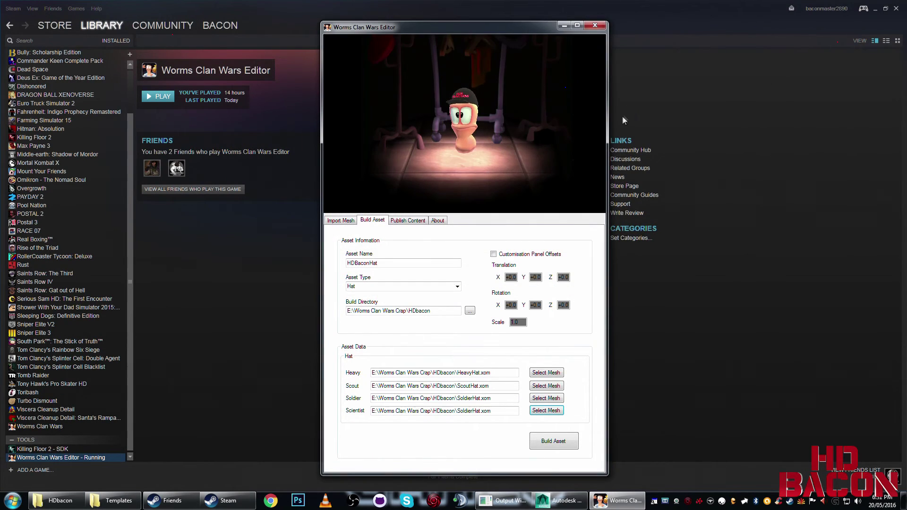
click(543, 412)
double_click(485, 108)
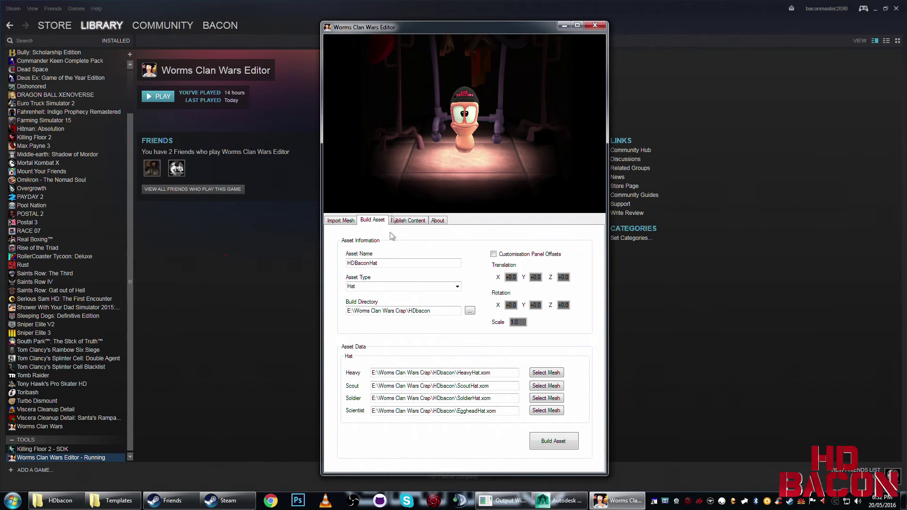
Reconvert Heavyhat.fbx as HeavyHat with the Heavy worm preview, then return to Build Asset.
click(339, 221)
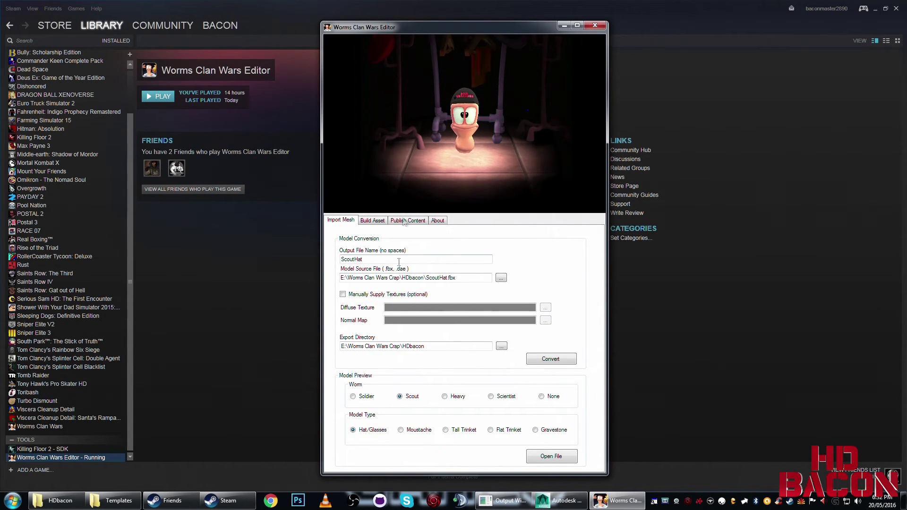
click(363, 397)
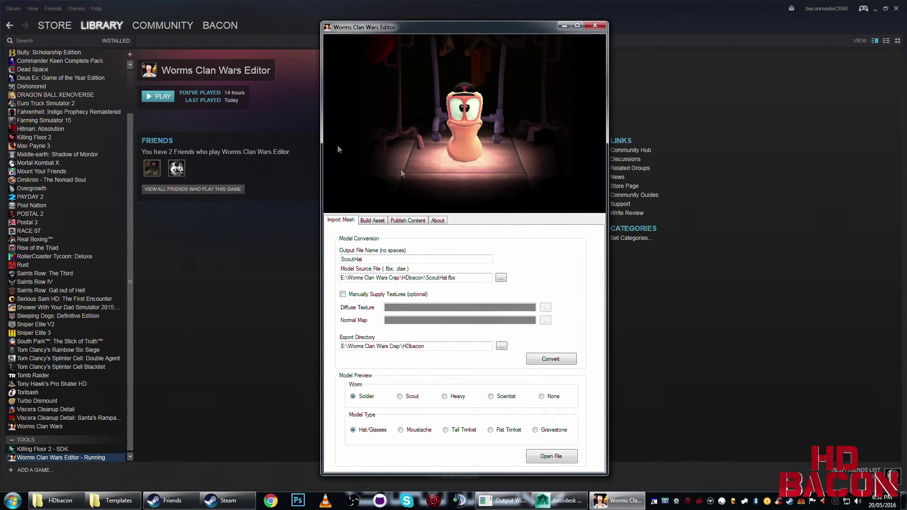
click(444, 396)
double_click(398, 257)
text(HeavyHat)
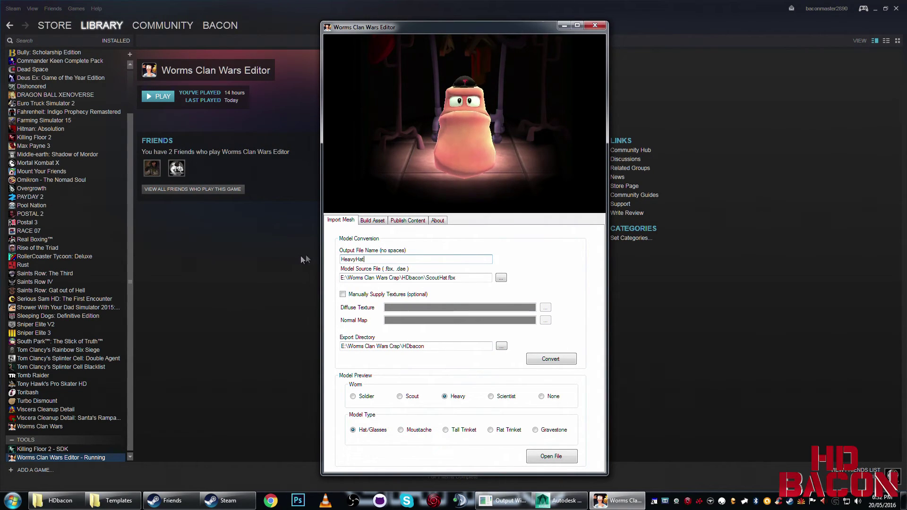
click(501, 278)
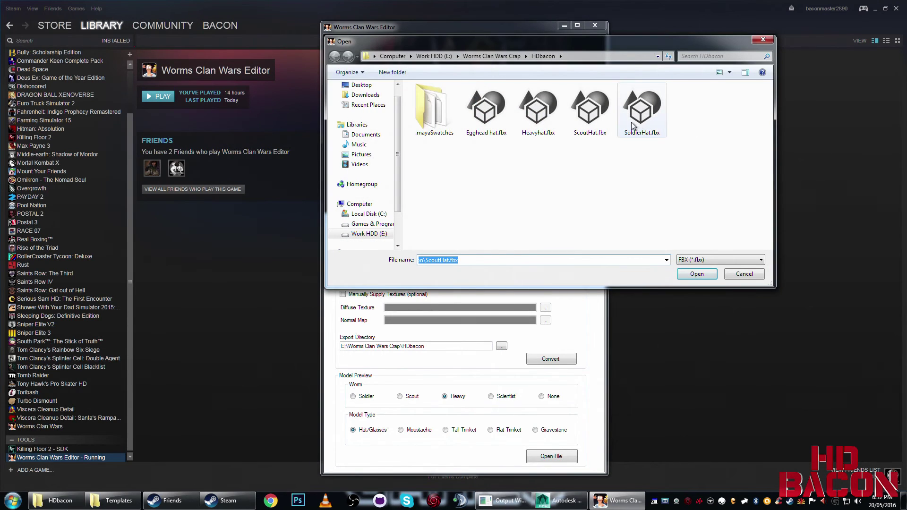
double_click(544, 113)
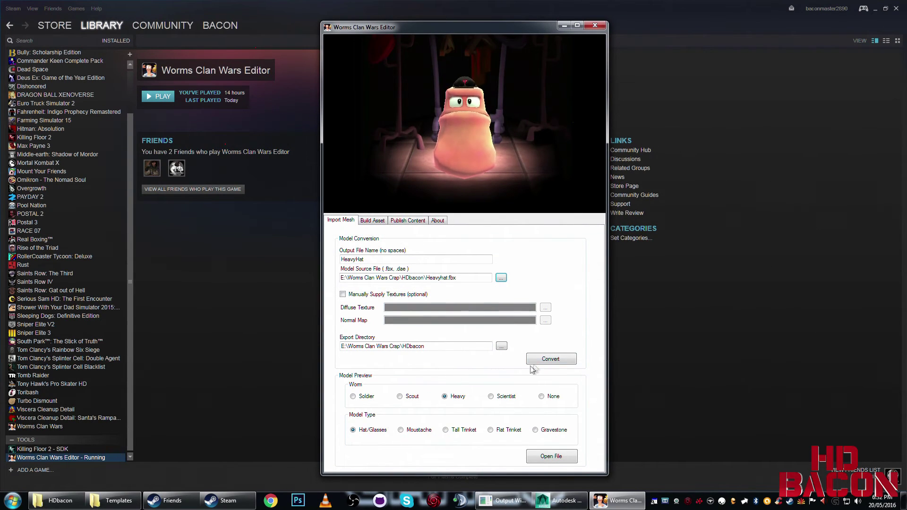
click(548, 361)
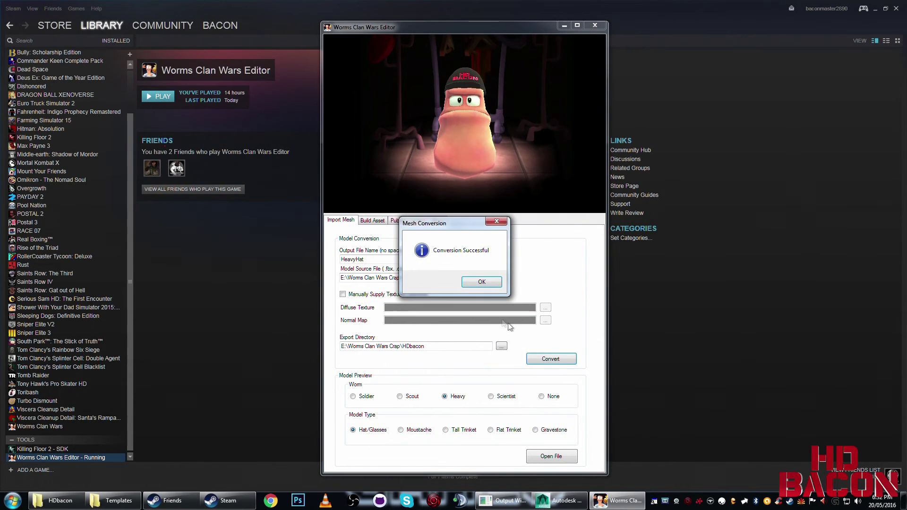
click(481, 282)
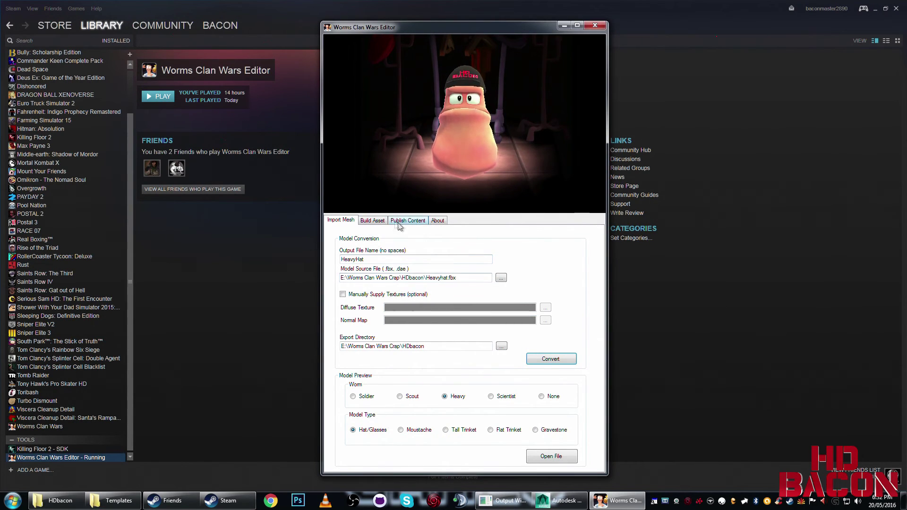
click(371, 222)
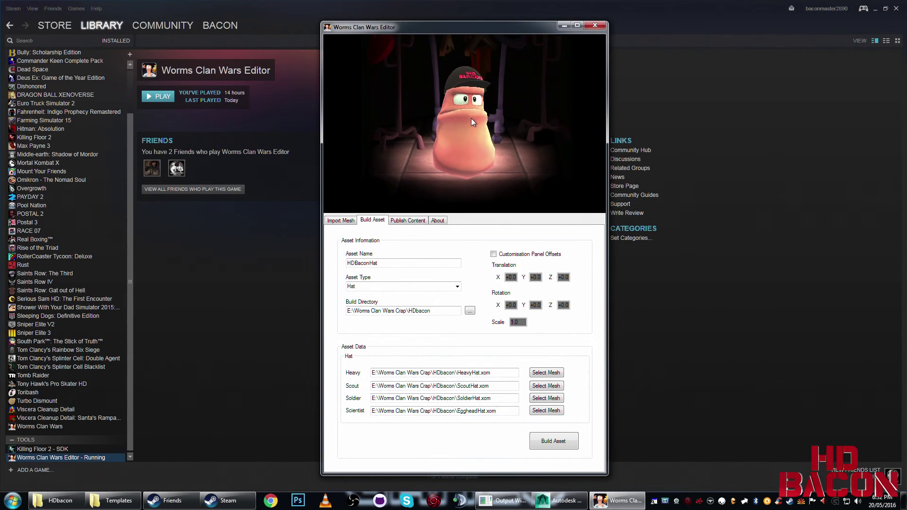
Fill in the HDBacon Hat publish form with a screenshot preview and view the Workshop Agreement.
click(408, 220)
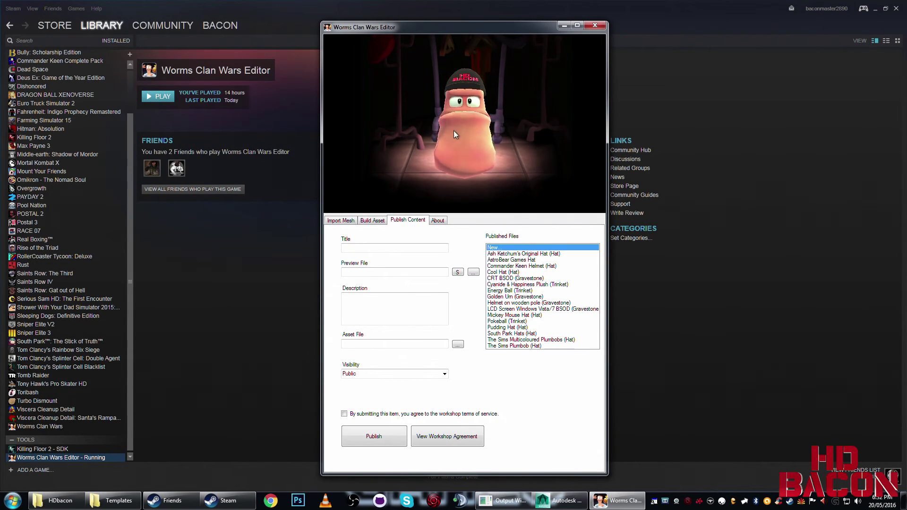
click(458, 272)
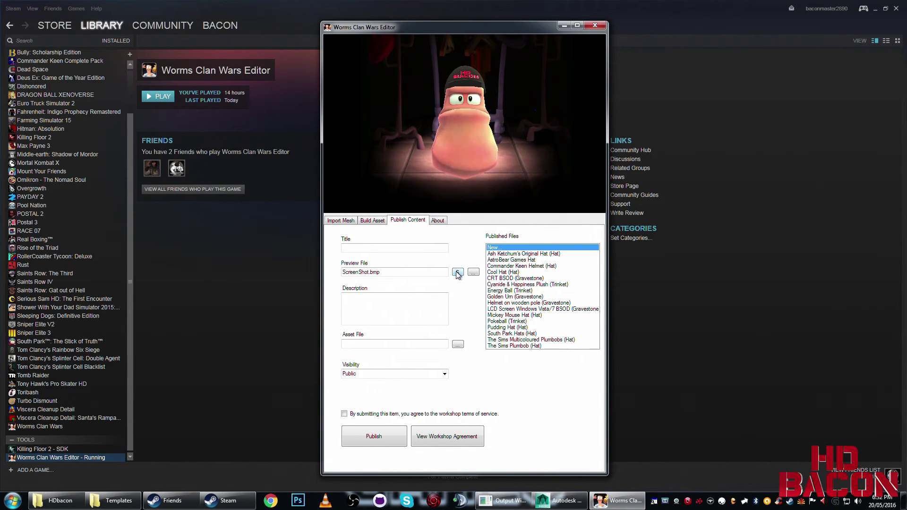
click(376, 249)
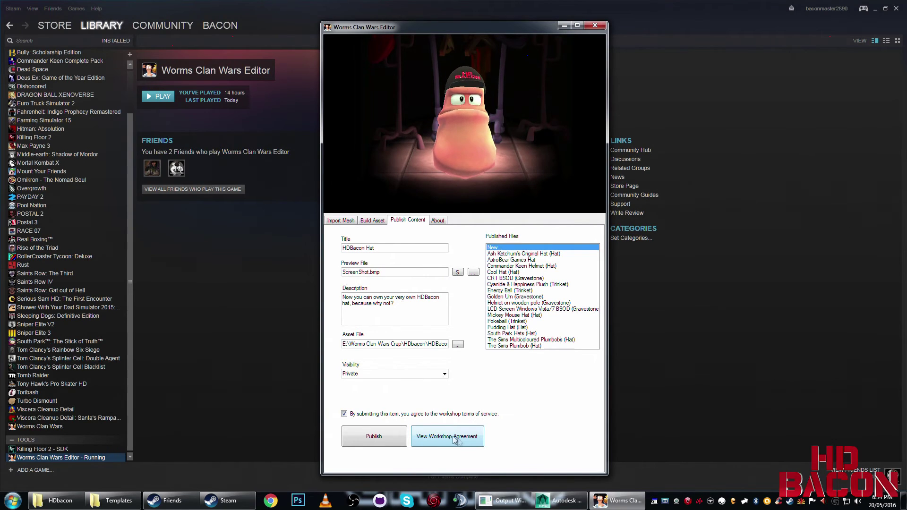
click(446, 437)
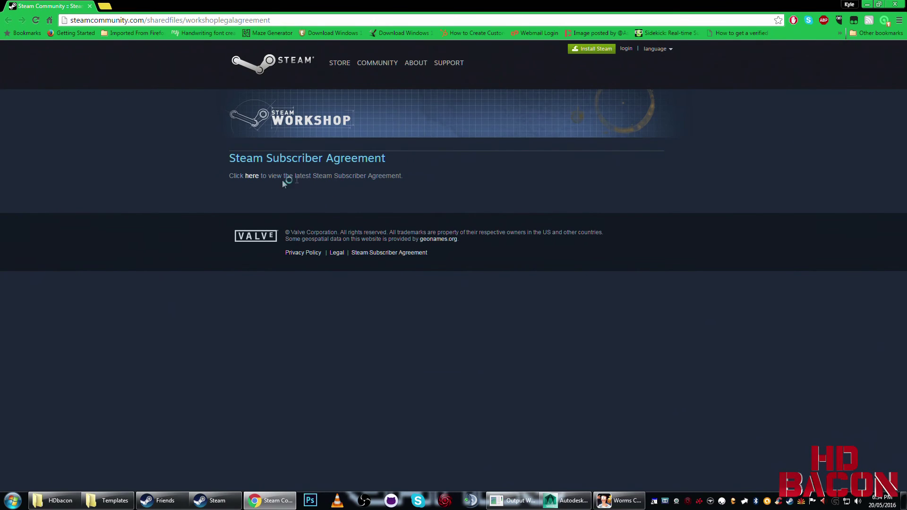
Review the Steam Subscriber Agreement in Chrome, then close the browser to return to the editor.
click(252, 176)
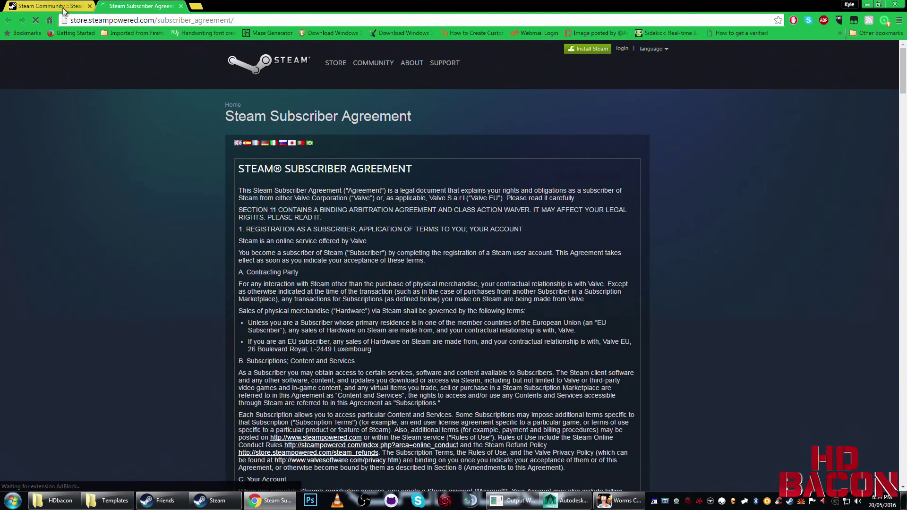
click(82, 7)
click(90, 6)
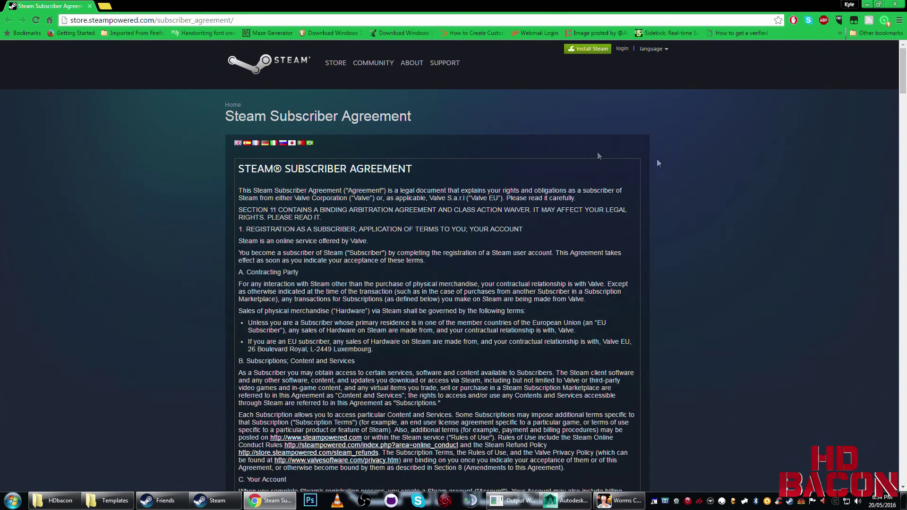
click(91, 6)
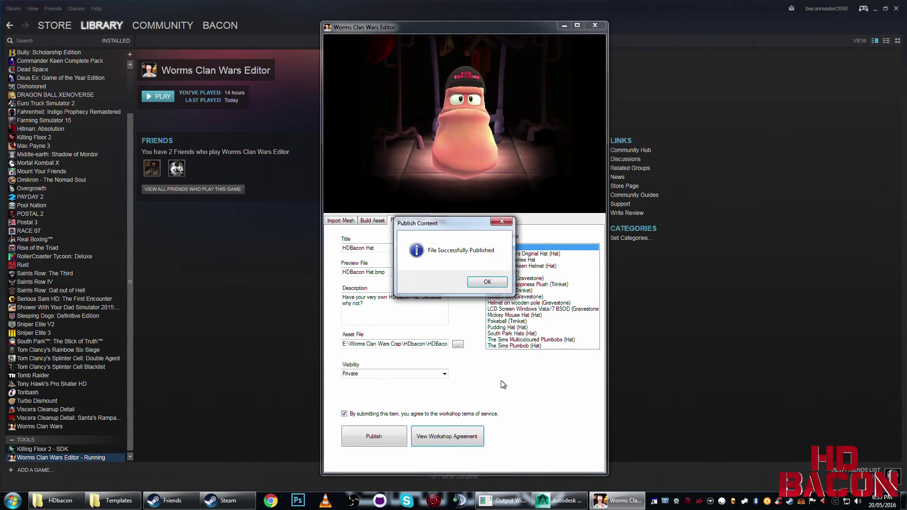
Dismiss the publish success message, check the new item's not-yet-existing web page, and close Chrome.
click(486, 282)
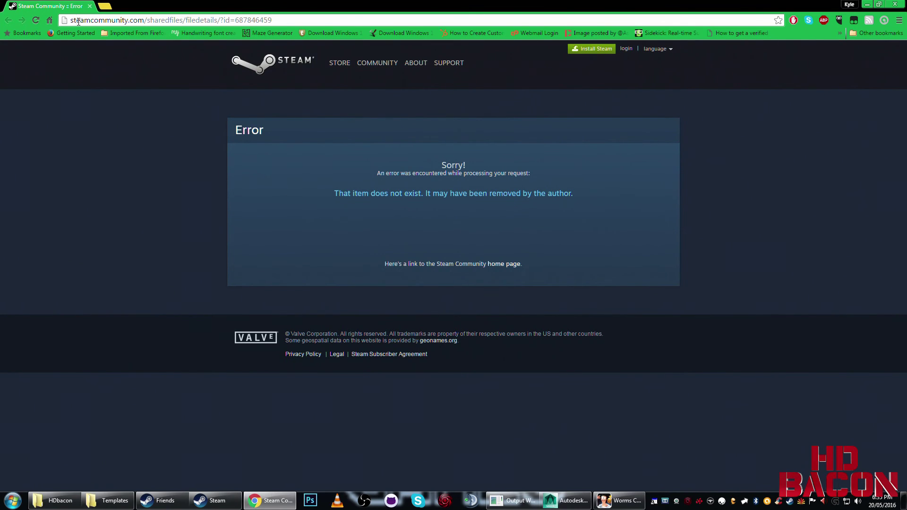
drag(79, 21, 274, 21)
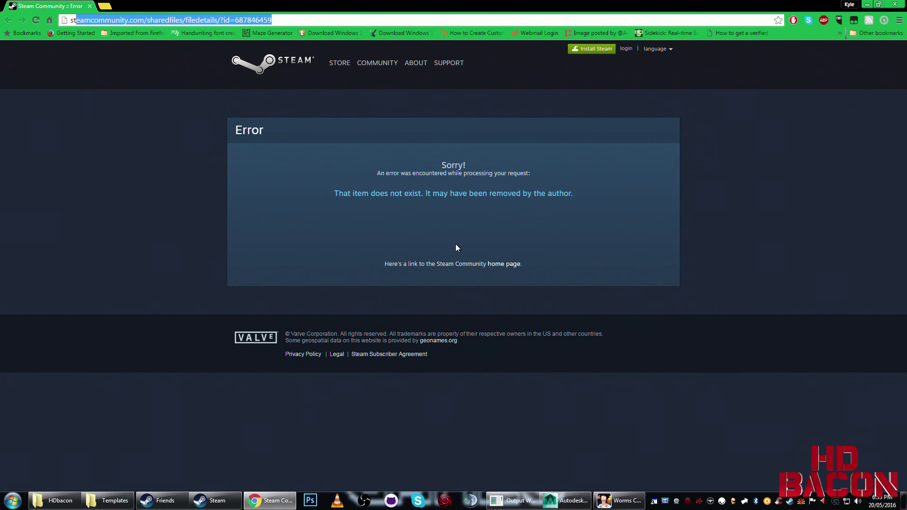
drag(329, 195, 675, 194)
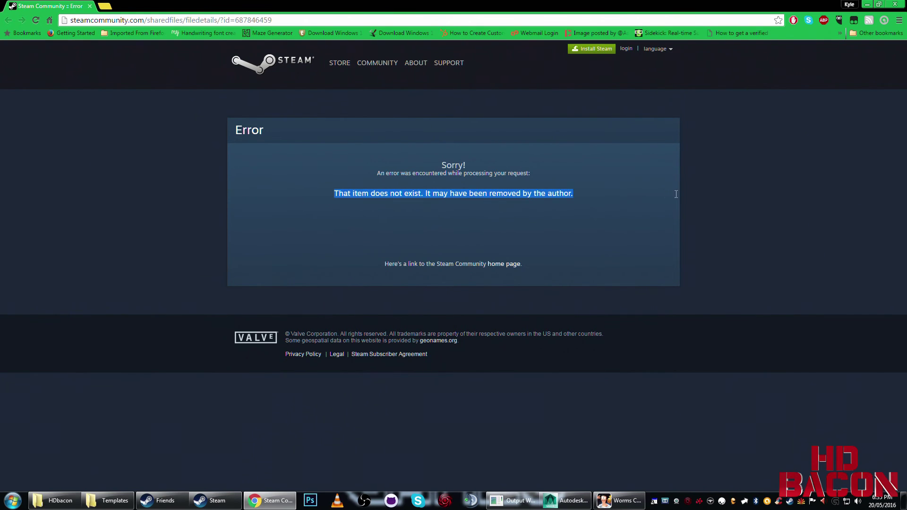
click(903, 4)
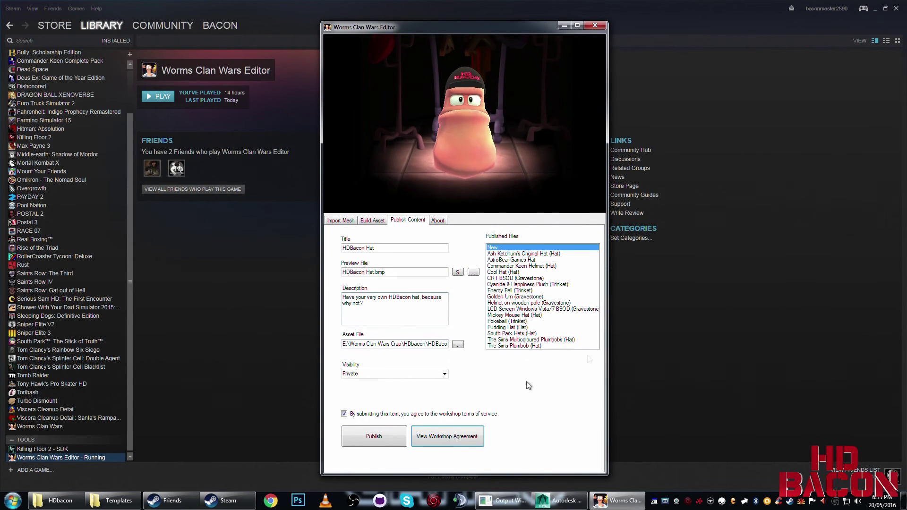
Close the editor, subscribe to HDBacon Hat from the Steam profile, and check its download status.
click(596, 26)
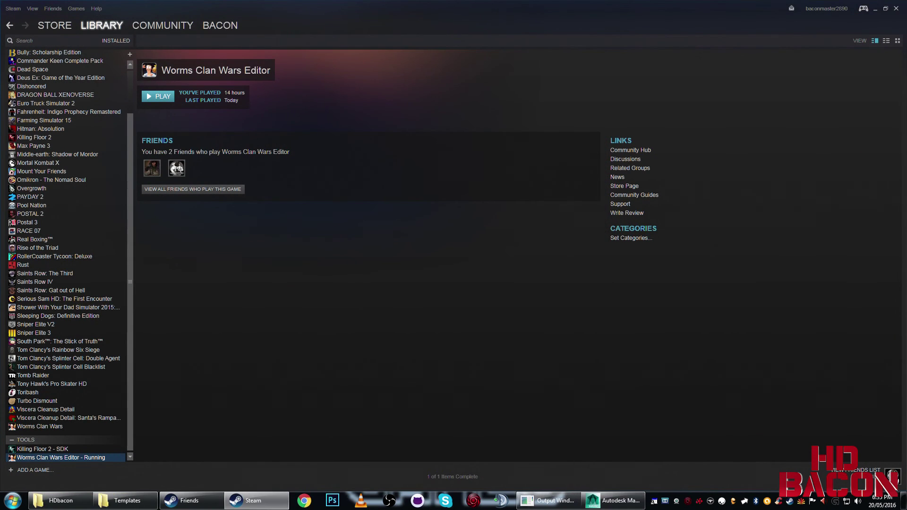
click(220, 25)
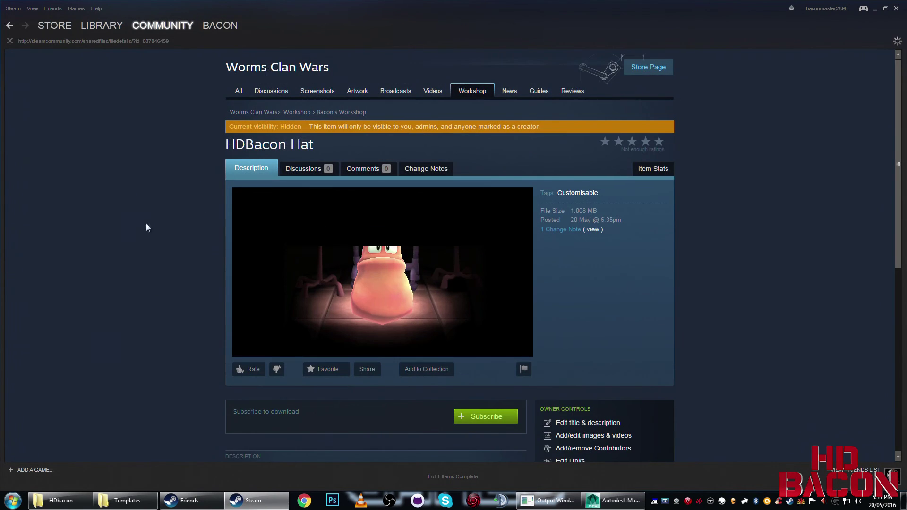
scroll(294, 222, down, 2)
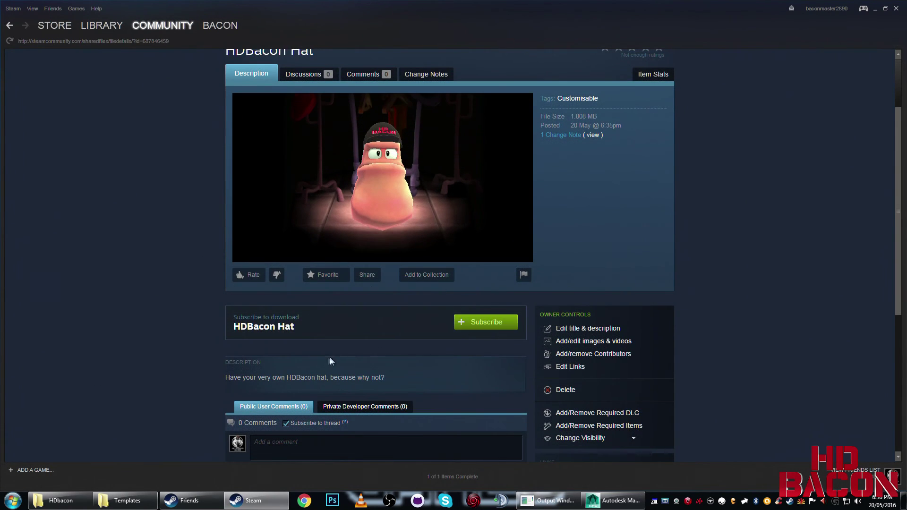
click(485, 331)
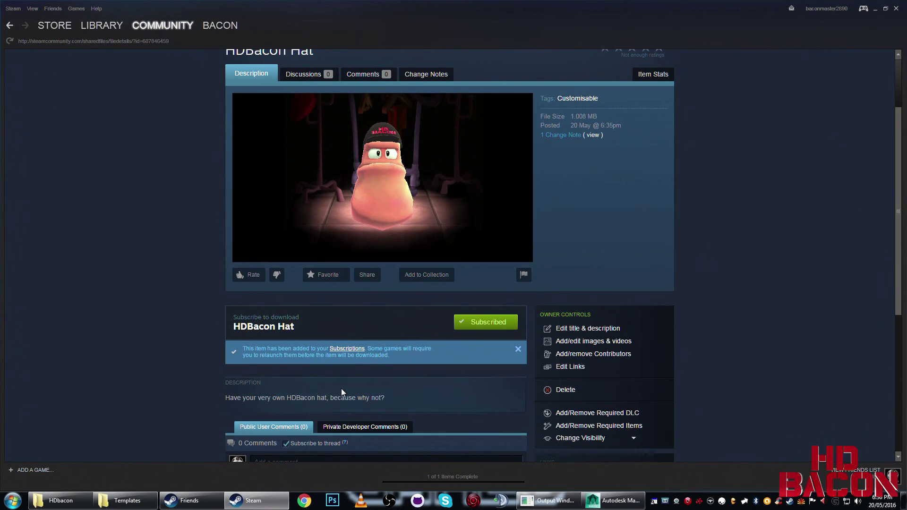
scroll(378, 426, down, 1)
click(449, 477)
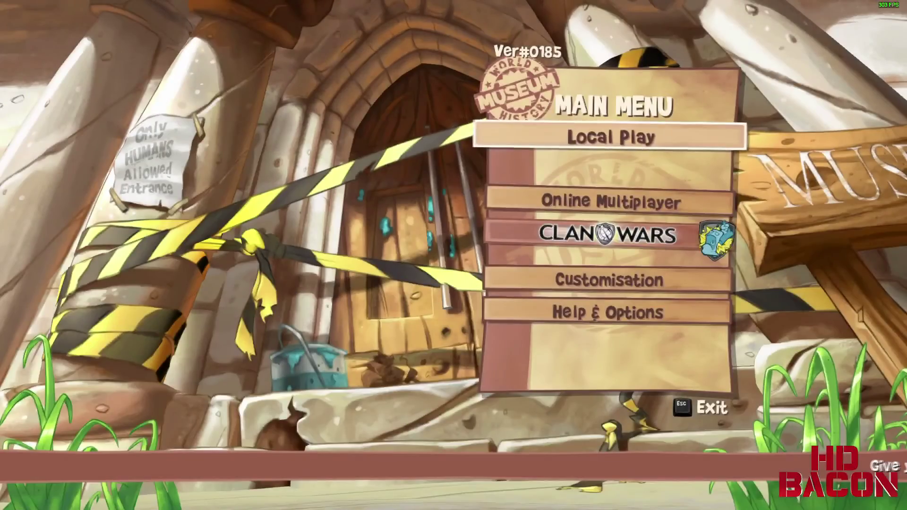
Open Customisation > Customise Worms and accept both Workshop prompts to download the new content.
key(Down)
key(Down)
key(Down)
key(Return)
key(Down)
key(Return)
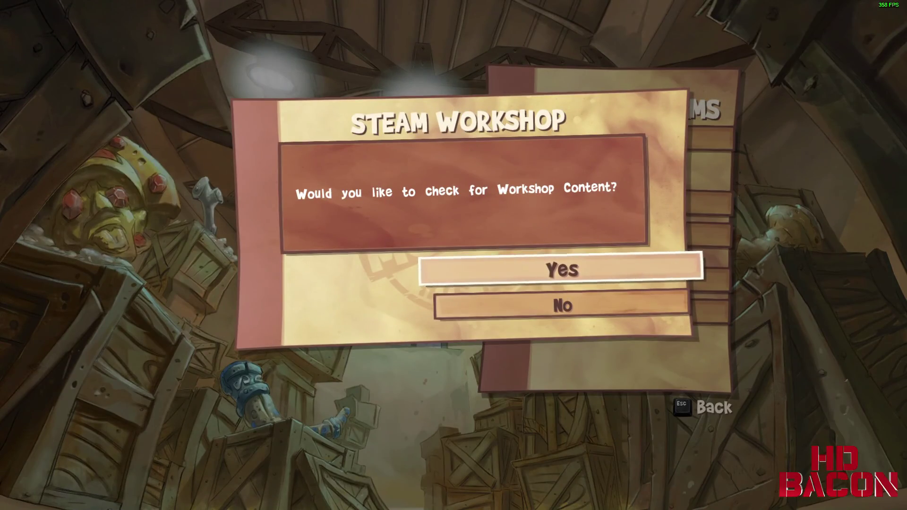
key(Return)
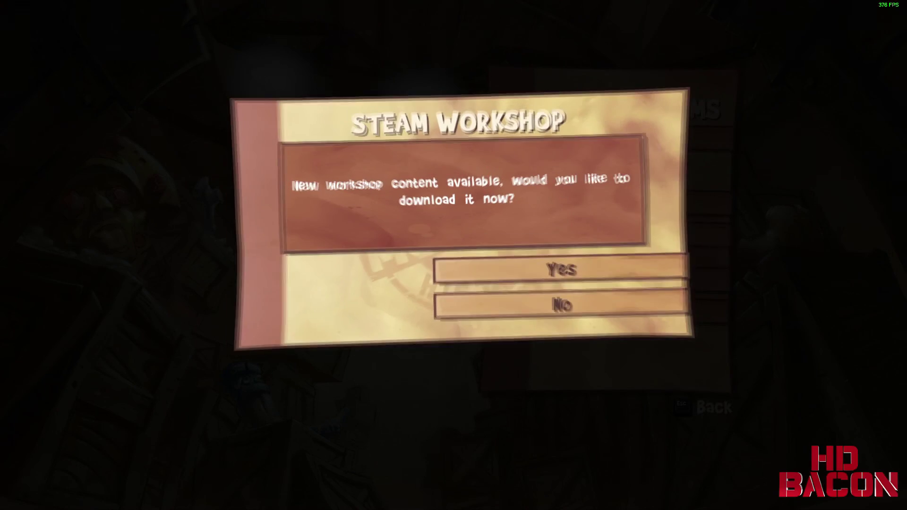
key(Return)
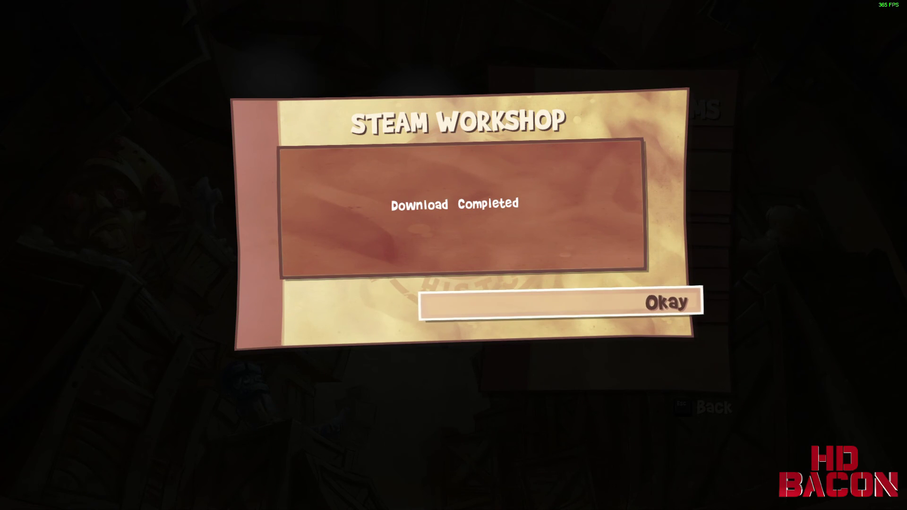
key(Return)
Equip the HD Bacon cap from the Outfit category.
key(Down)
key(Up)
key(Return)
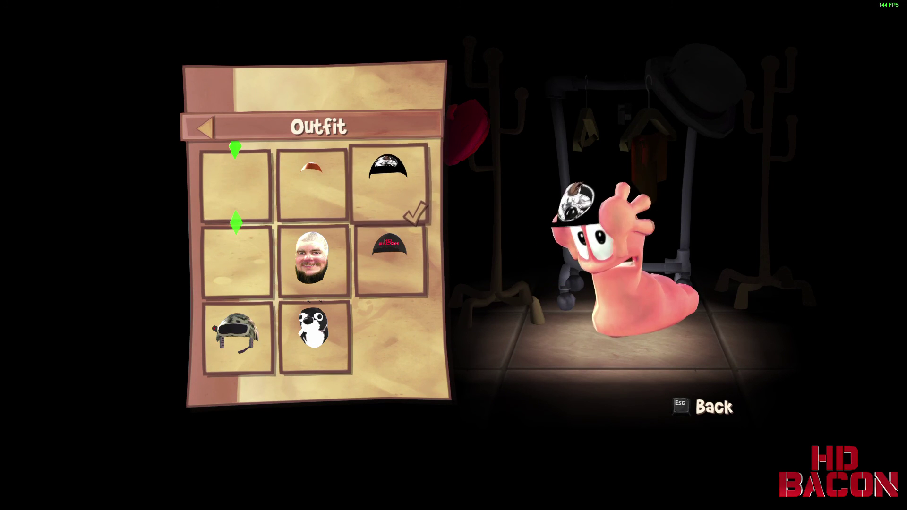
key(Down)
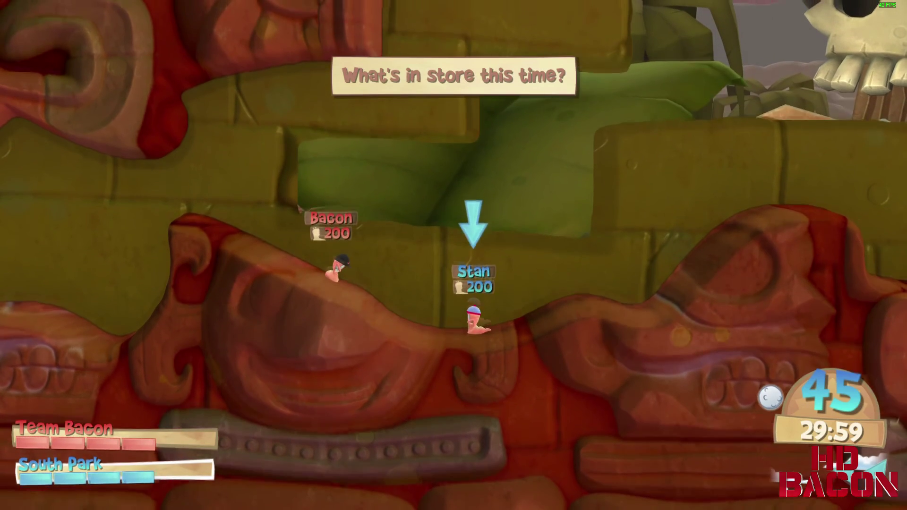
Equip the Banana Bomb, adjust the aim, and throw it.
key(Tab)
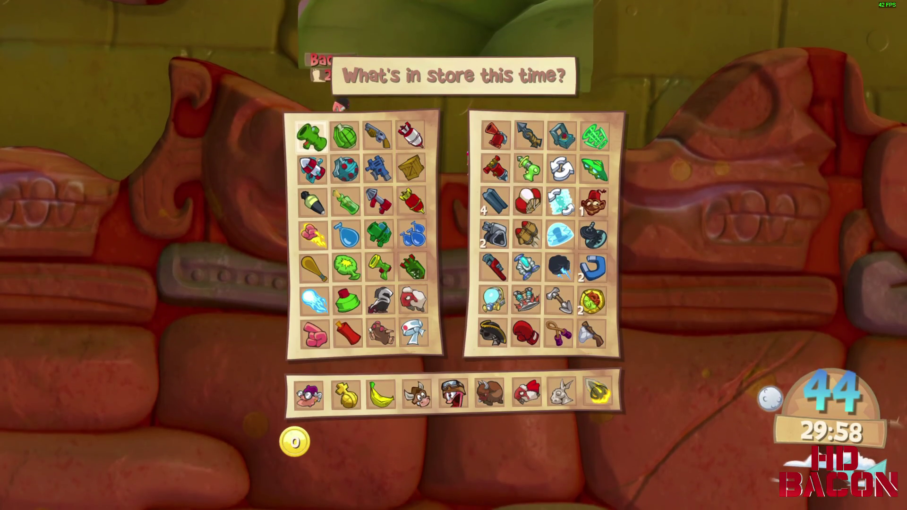
key(Down)
key(Down)
key(Down)
key(Down)
key(Down)
key(Down)
key(Down)
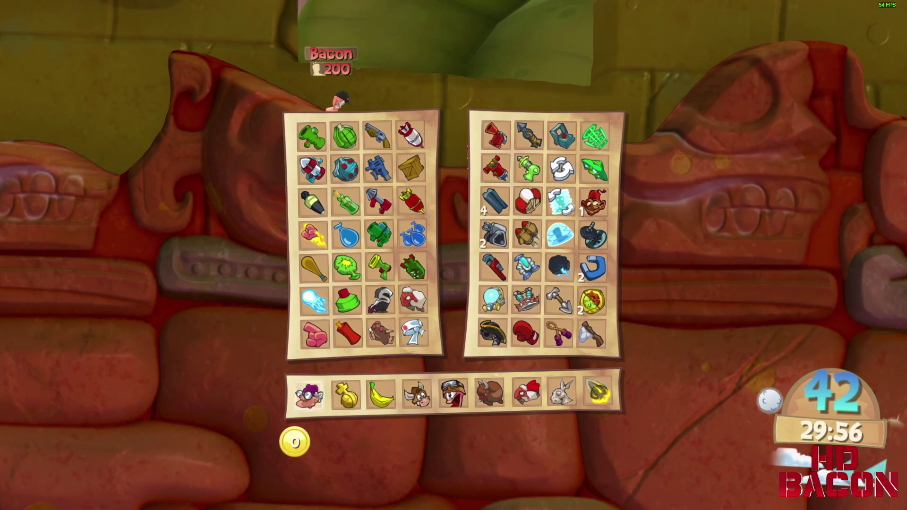
key(Right)
key(Right)
key(Return)
key(Up)
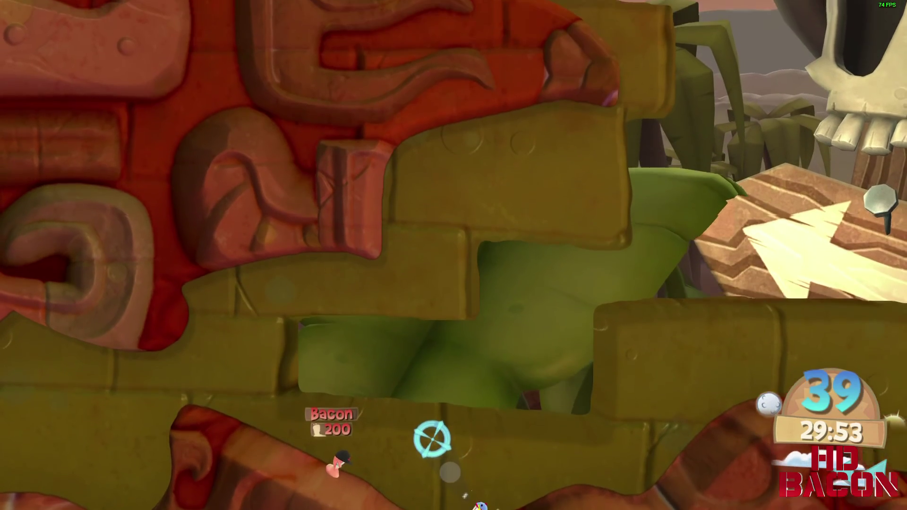
key(Down)
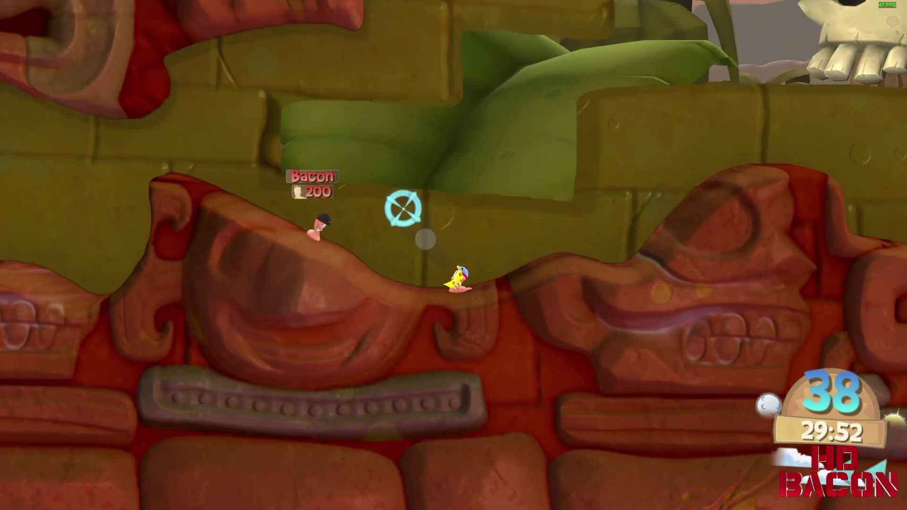
key(space)
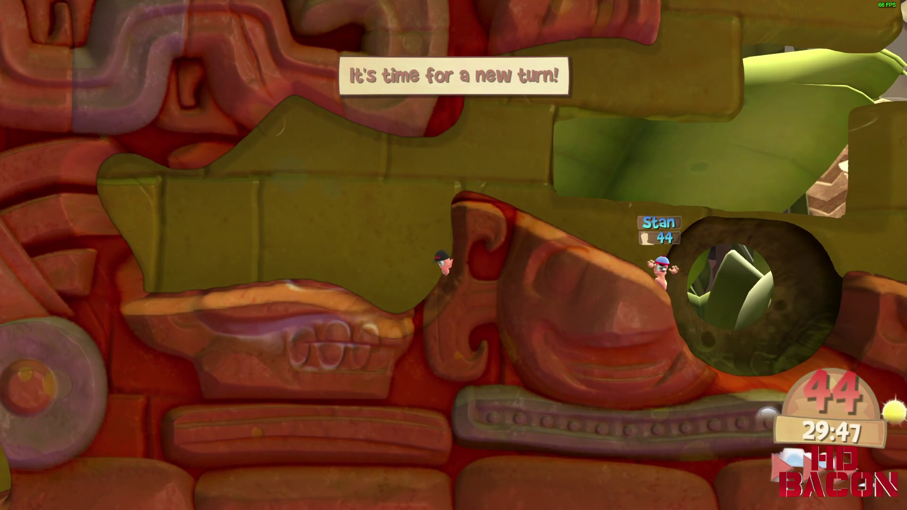
Jump and walk the worm over to Stan, then hit him with a Fire Punch.
key(Return)
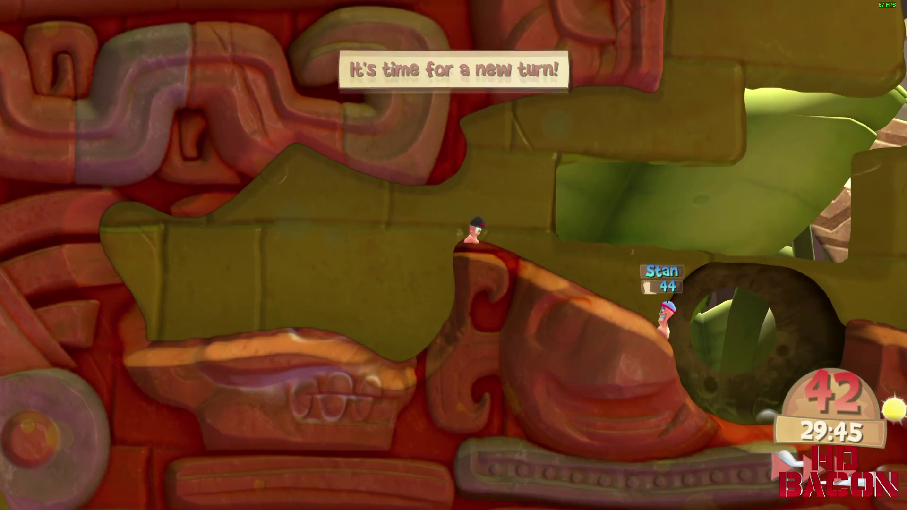
key(Right)
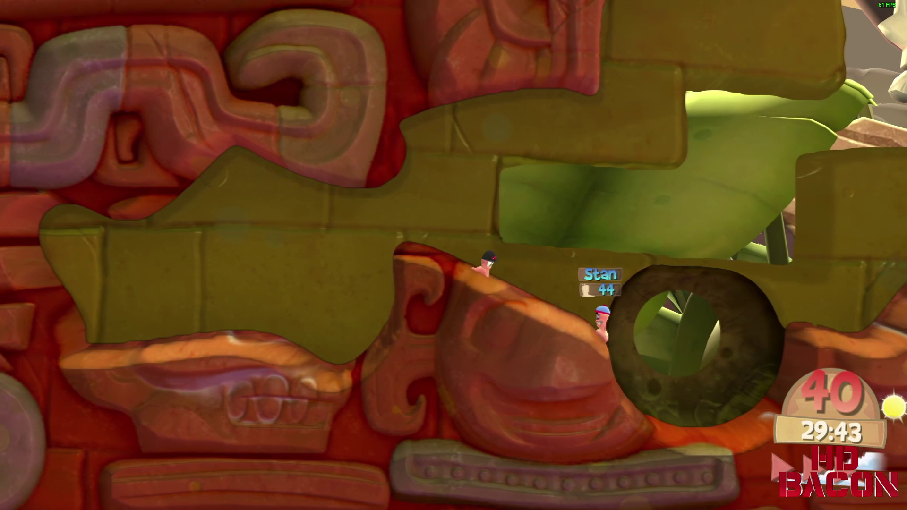
key(Right)
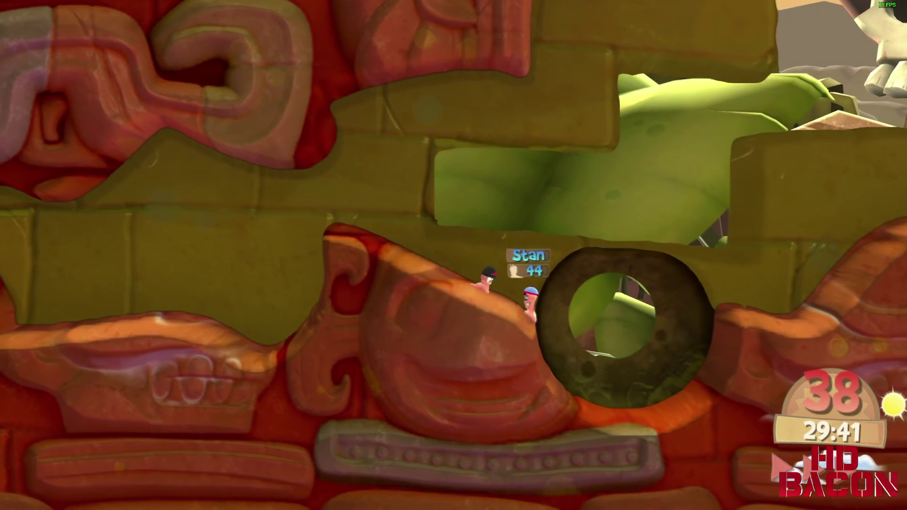
key(Tab)
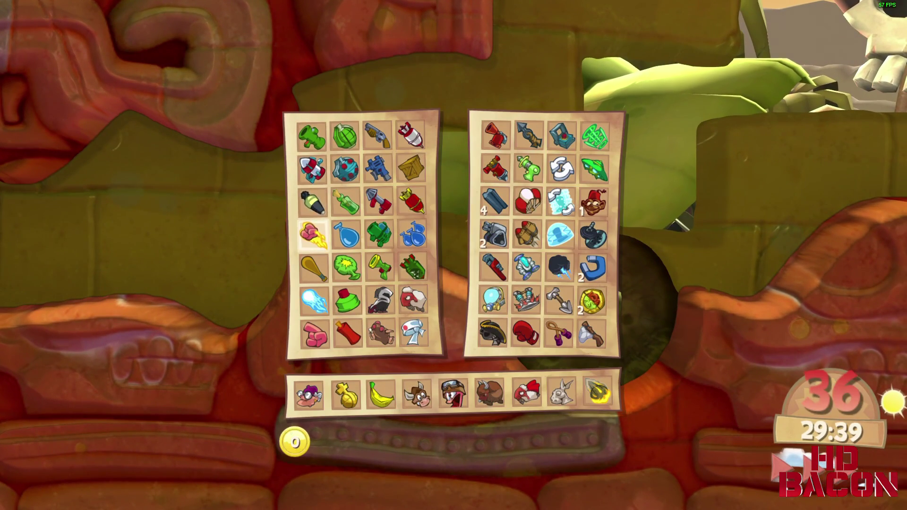
click(313, 234)
key(space)
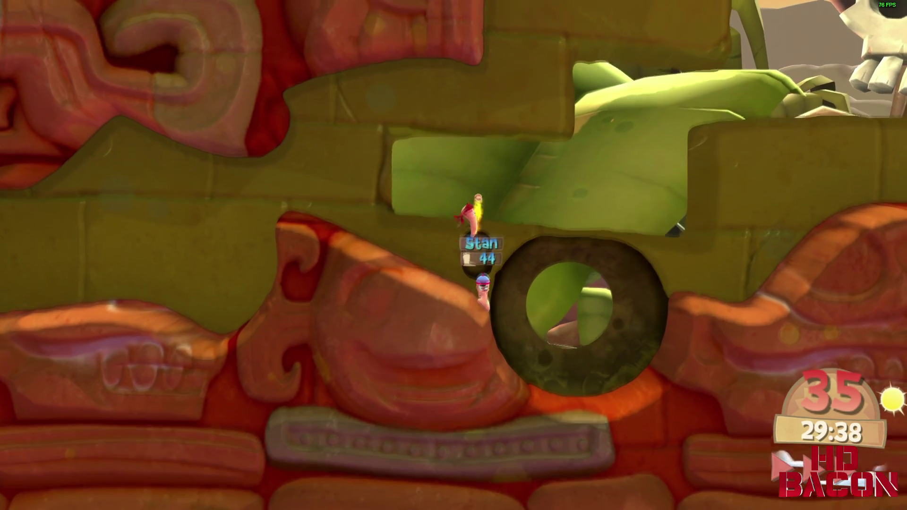
Pause the match and confirm Exit Game to quit Worms Clan Wars.
key(Escape)
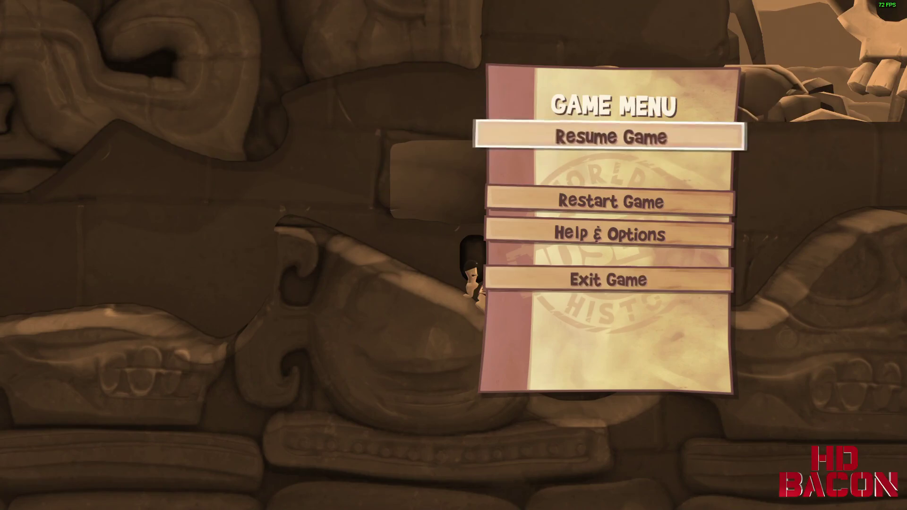
key(Down)
key(Down)
key(Down)
key(Return)
key(Up)
key(Return)
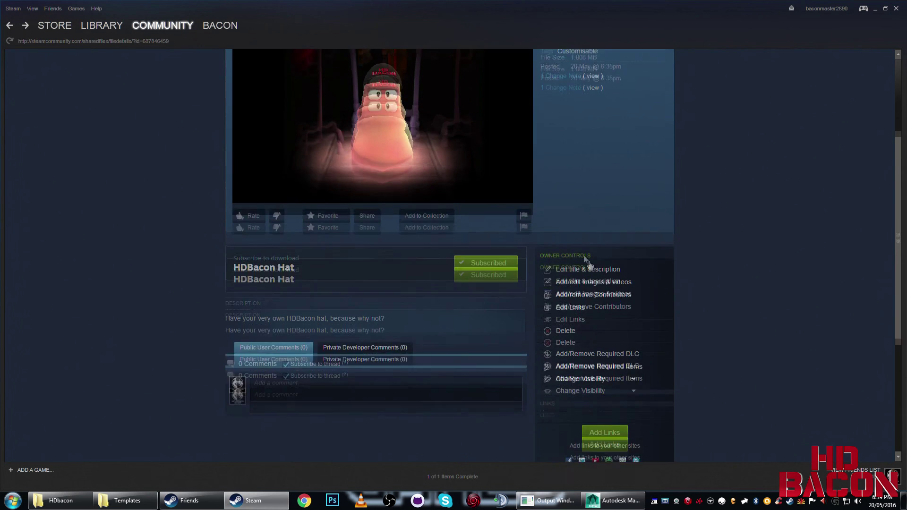
scroll(609, 273, down, 1)
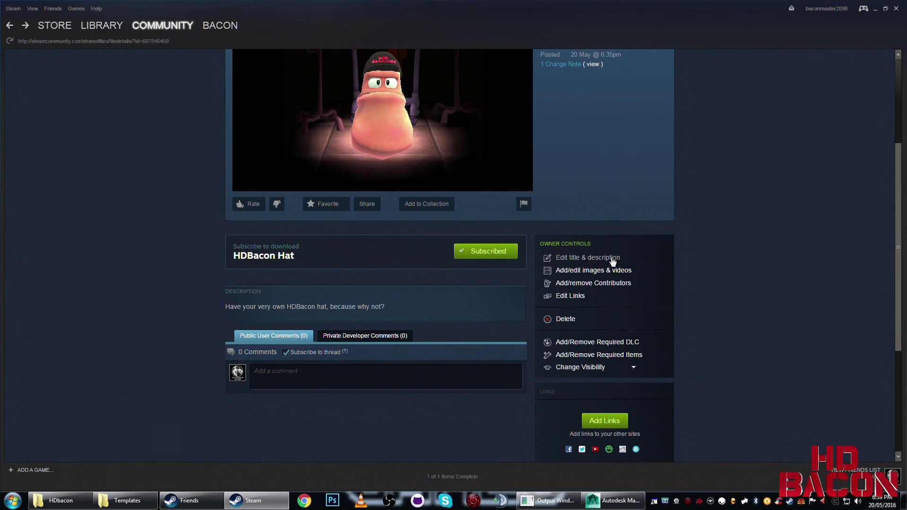
Change the HDBacon Hat item's visibility from hidden to visible.
click(633, 368)
click(594, 381)
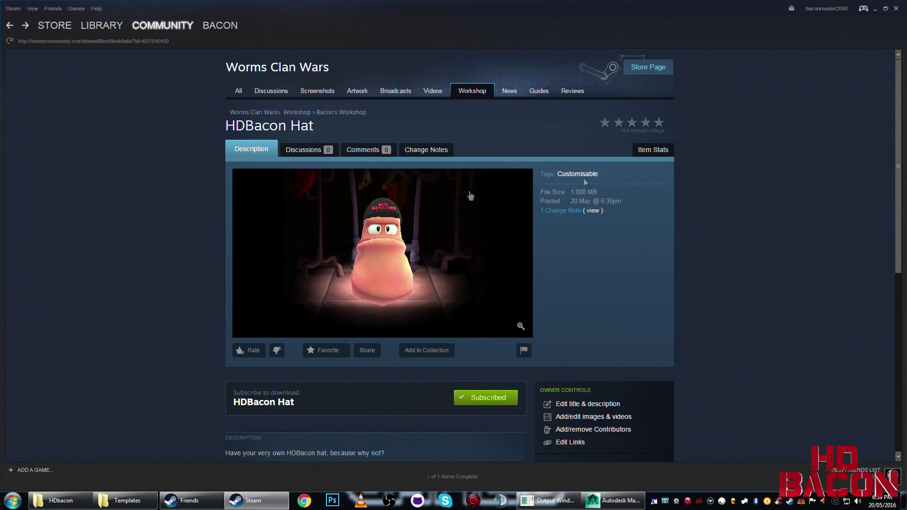
mouse_move(96, 30)
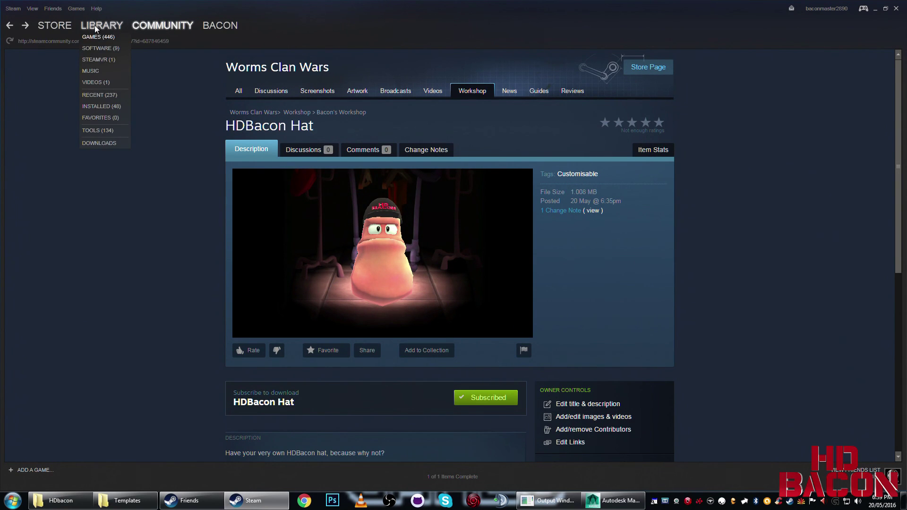